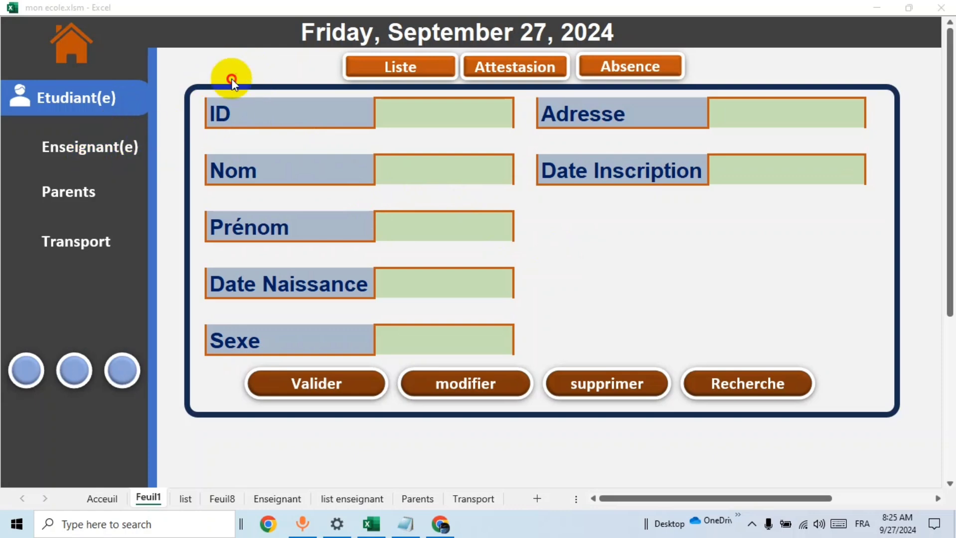
# Step: Switch the dashboard between the teacher form, student form and student list, ending on the student form
pyautogui.click(90, 145)
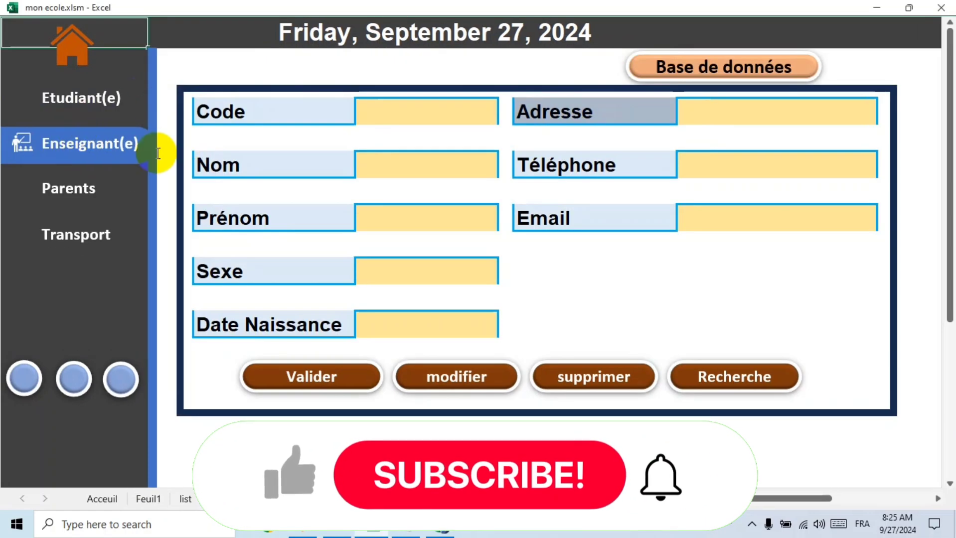
pyautogui.click(80, 96)
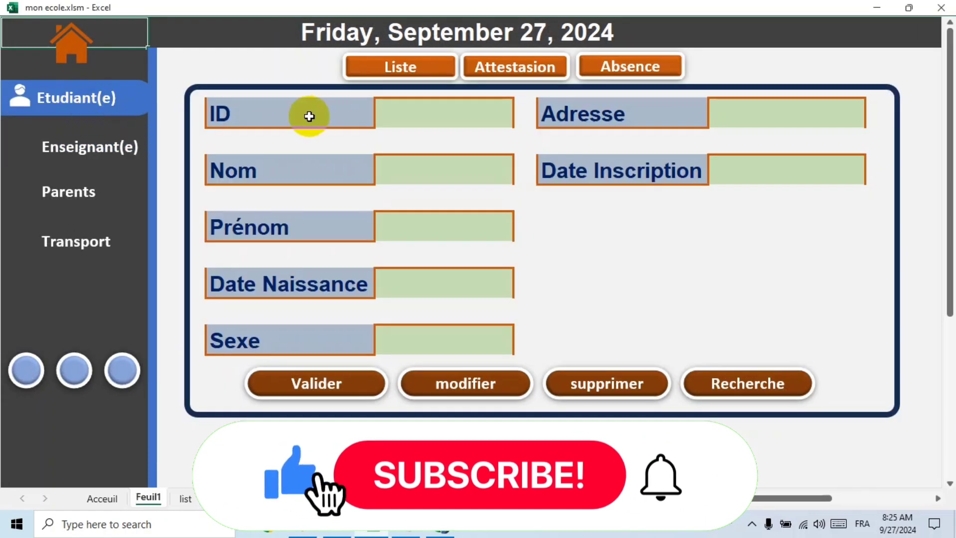
pyautogui.click(388, 79)
pyautogui.keyDown('ctrl'); pyautogui.click(380, 75); pyautogui.keyUp('ctrl')
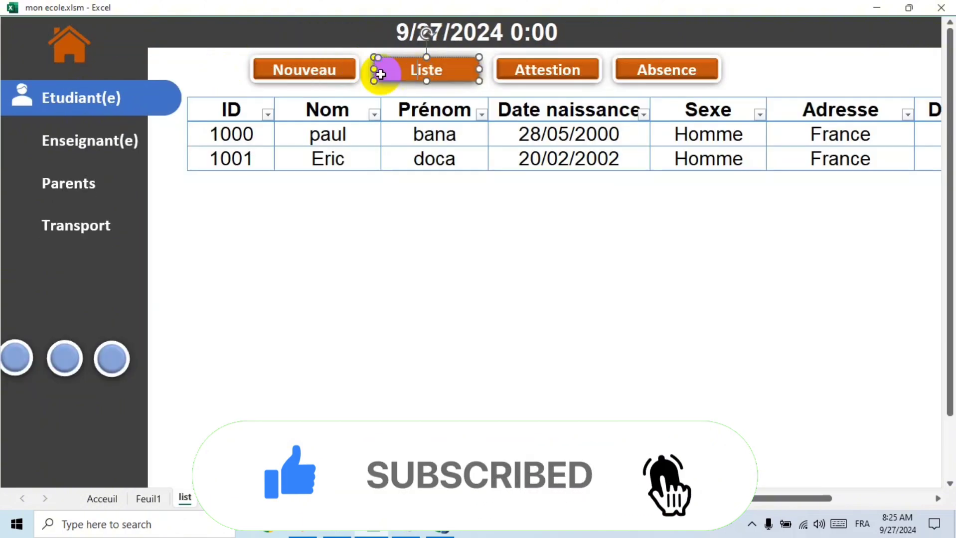
pyautogui.click(334, 70)
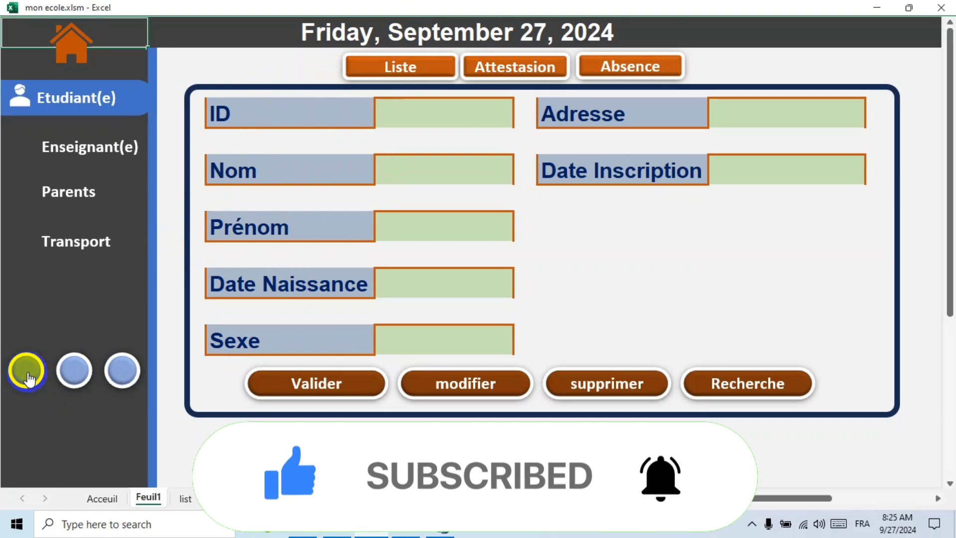
# Step: Use the round buttons to restore the ribbon, then minimize and bring back the school workbook
pyautogui.click(74, 371)
pyautogui.click(29, 427)
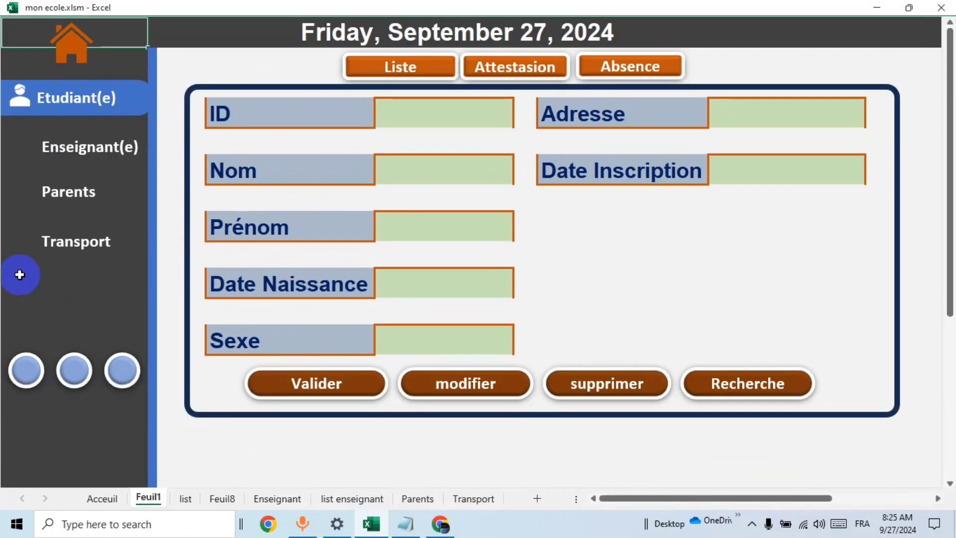
pyautogui.click(20, 276)
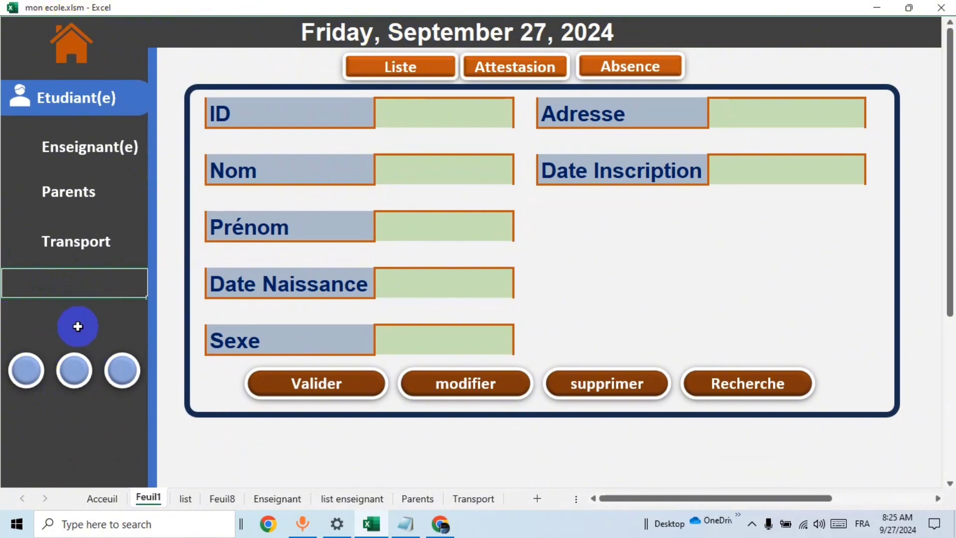
pyautogui.click(73, 371)
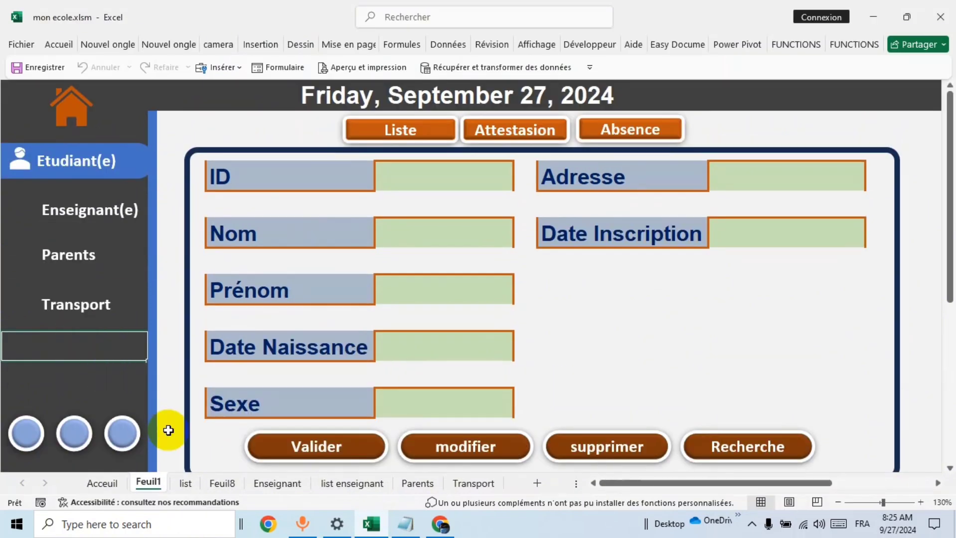
pyautogui.click(122, 433)
pyautogui.click(374, 525)
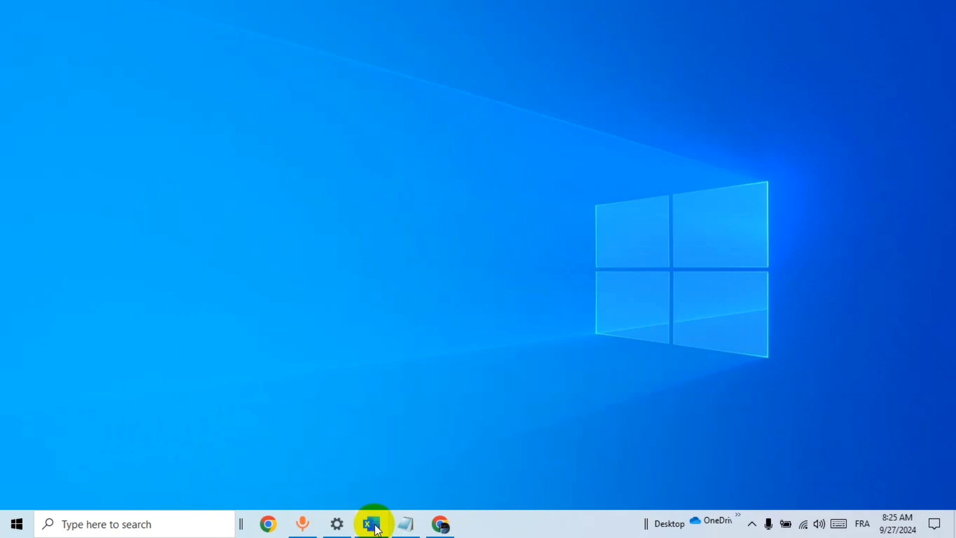
pyautogui.click(617, 336)
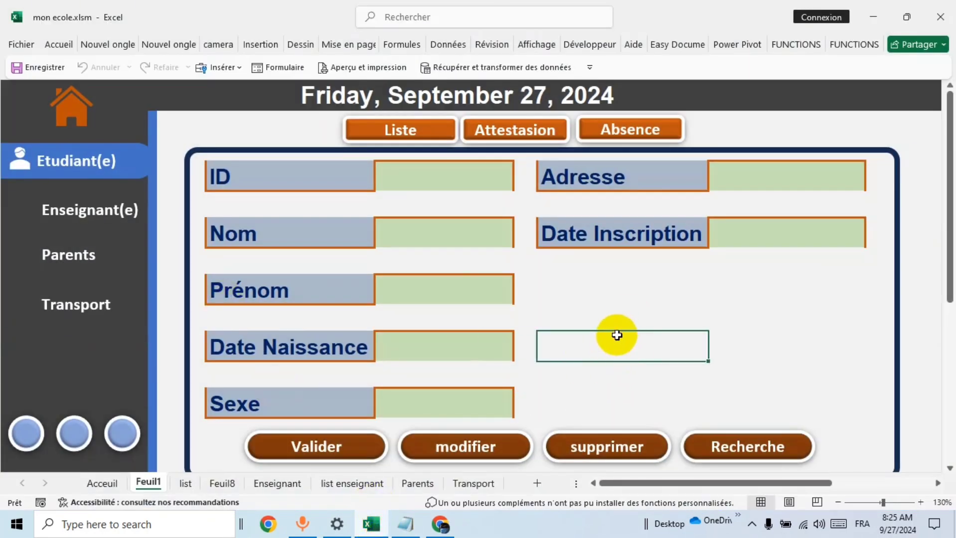
pyautogui.click(135, 176)
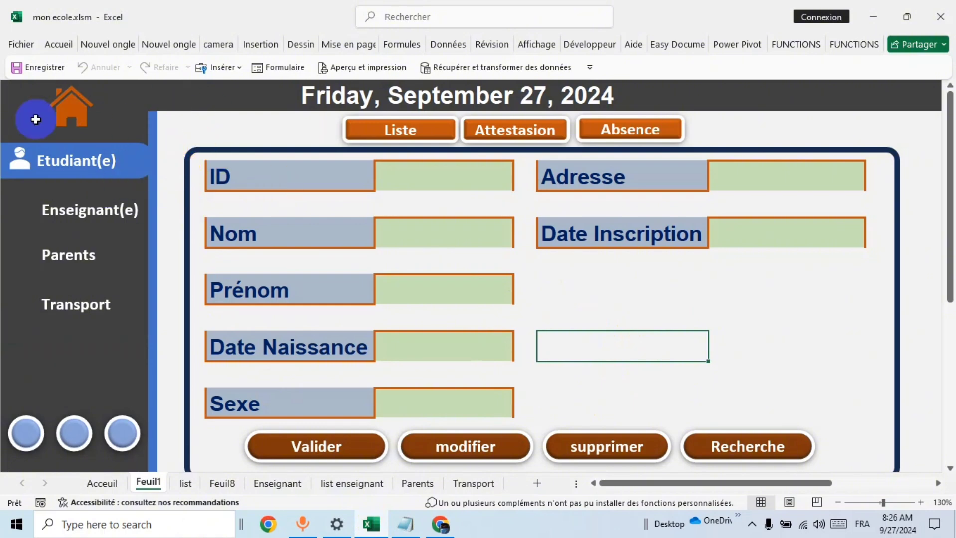
# Step: Save mon ecole.xlsm and create a new blank workbook
pyautogui.click(35, 69)
pyautogui.click(22, 46)
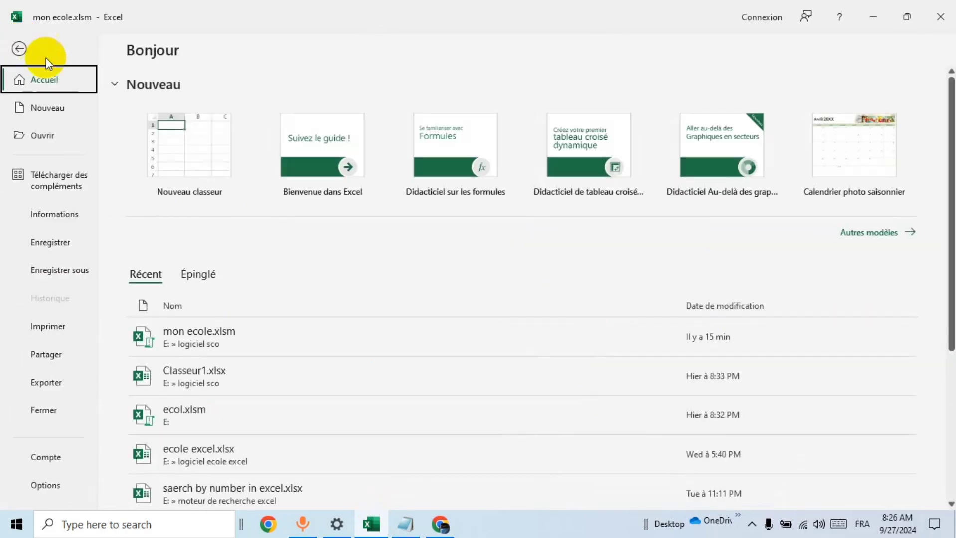
pyautogui.click(236, 164)
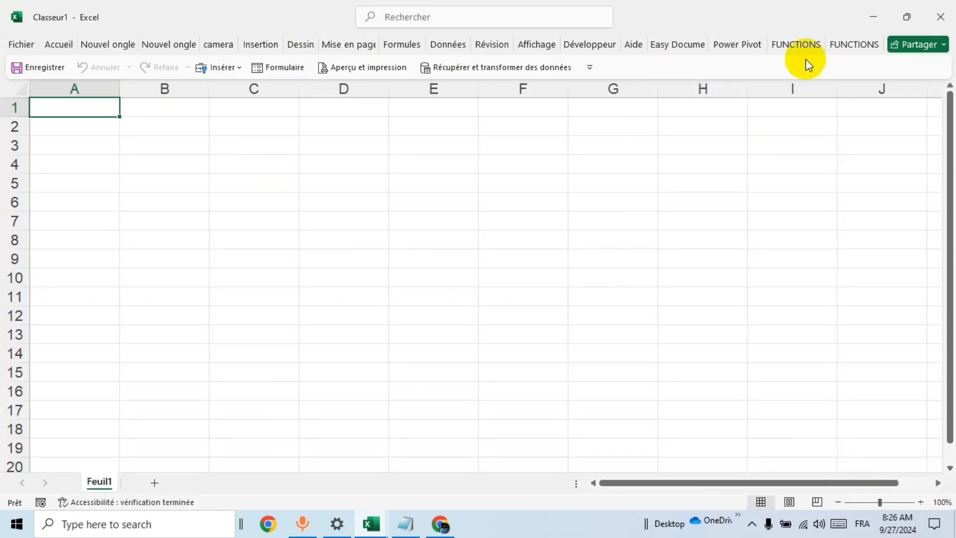
# Step: Save and close mon ecole.xlsm, then bring the Classeur1 window back
pyautogui.click(872, 18)
pyautogui.click(45, 69)
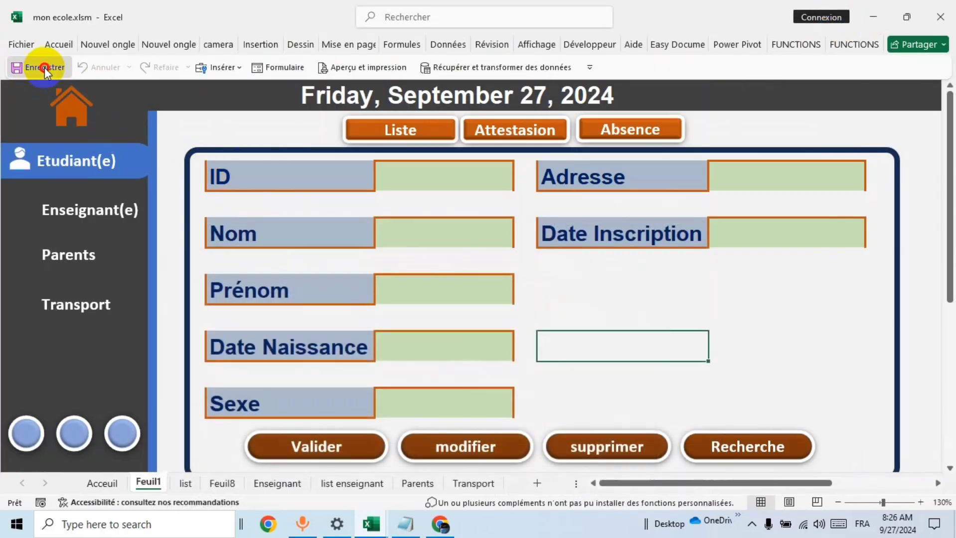
pyautogui.click(945, 22)
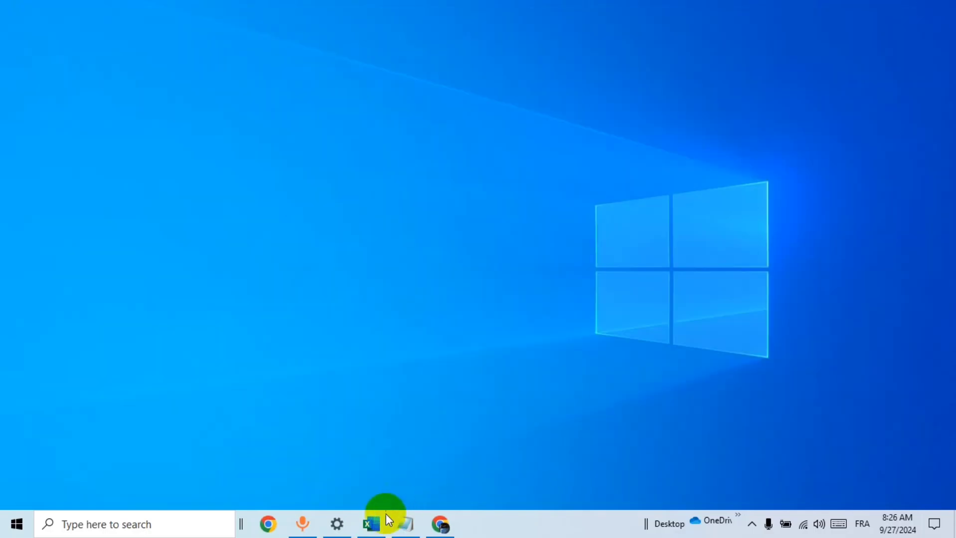
pyautogui.click(386, 514)
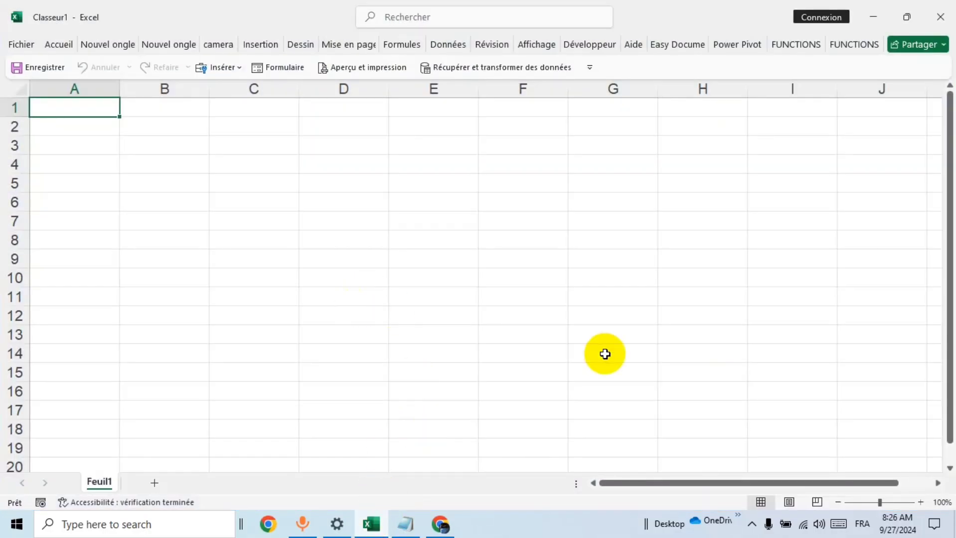
# Step: Rename Feuil1 to Accueil and set a custom 130% zoom
pyautogui.doubleClick(99, 482)
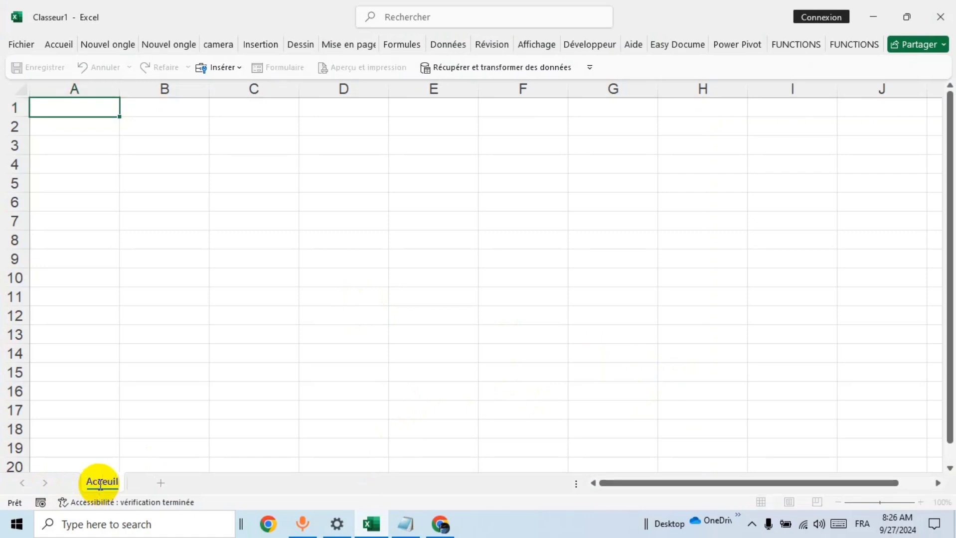
pyautogui.click(309, 425)
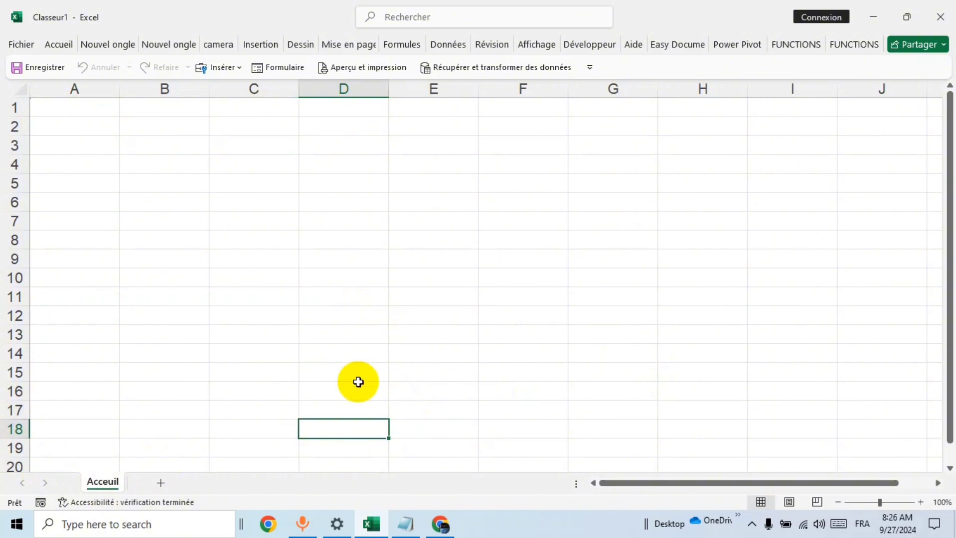
pyautogui.click(944, 502)
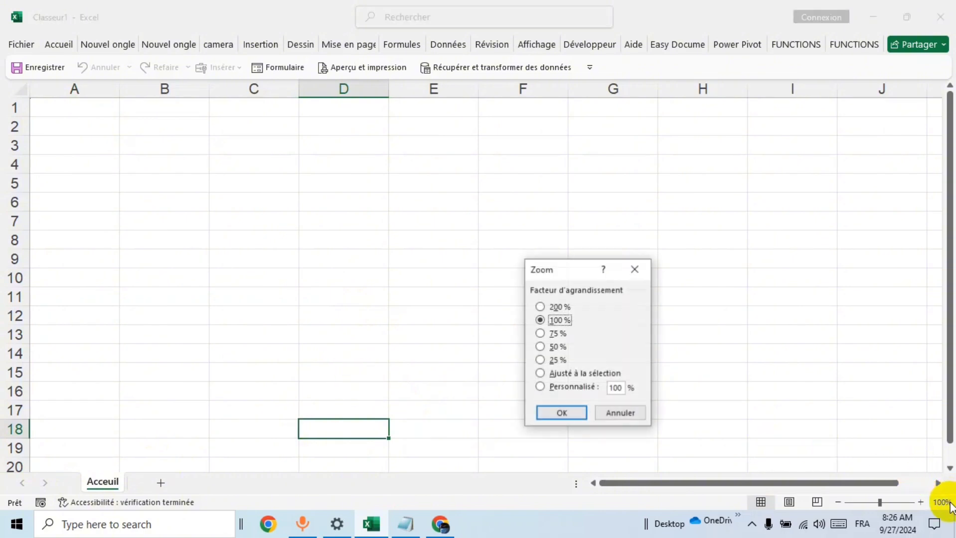
pyautogui.click(649, 272)
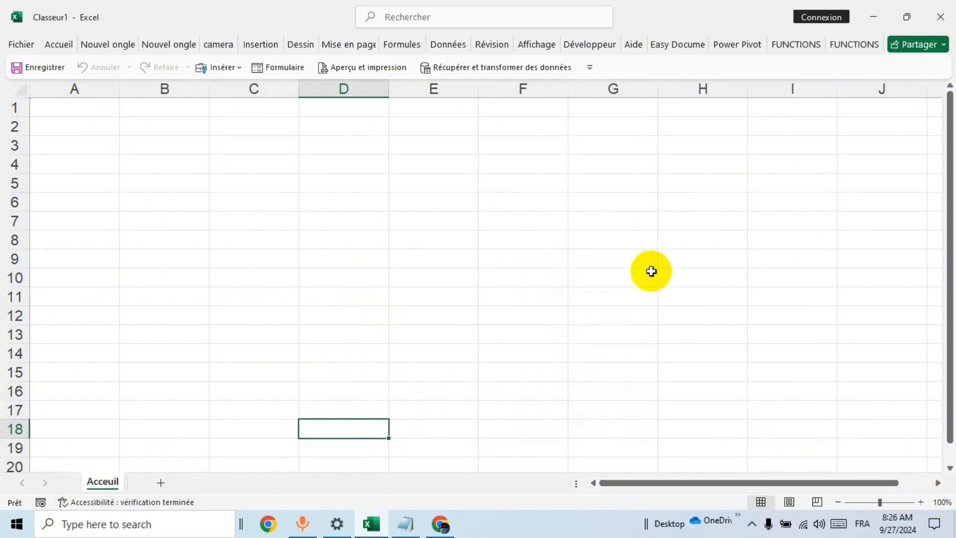
pyautogui.click(941, 501)
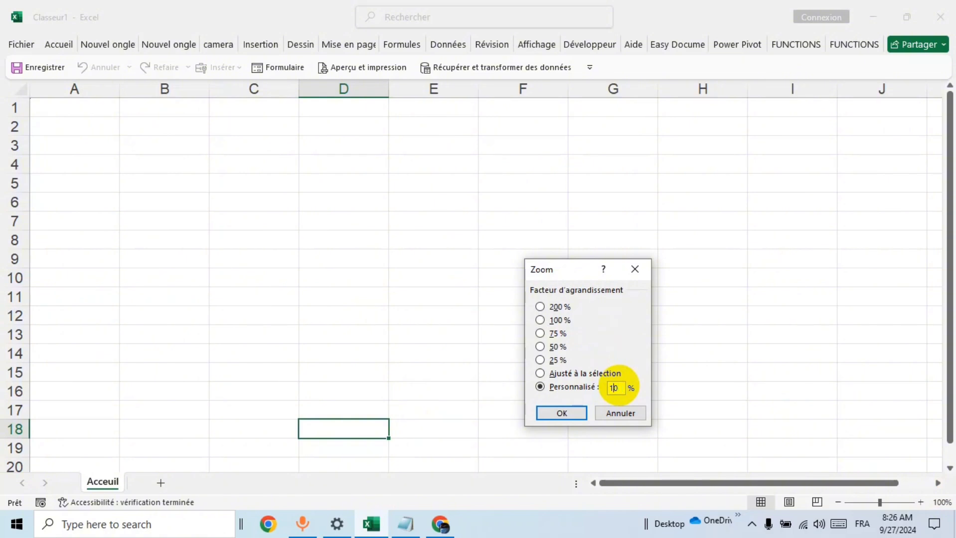
pyautogui.click(553, 413)
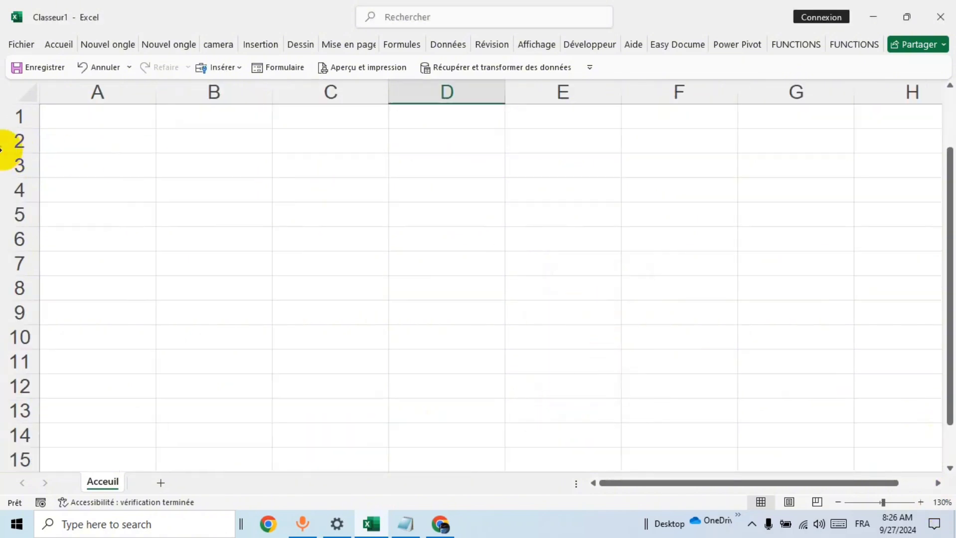
# Step: Make row 1 taller and widen column A to about 14.83 (185 pixels)
pyautogui.moveTo(28, 129); pyautogui.dragTo(31, 145)
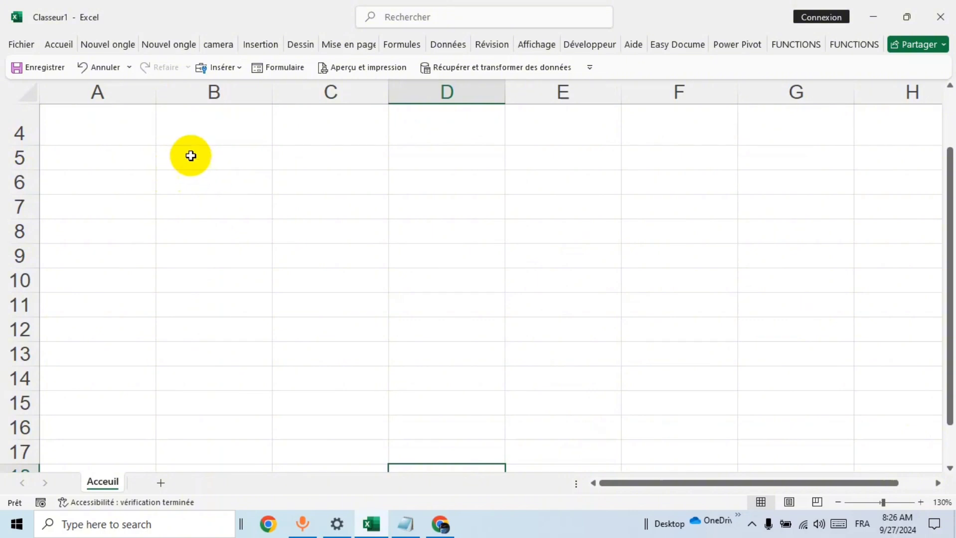
pyautogui.moveTo(156, 93)
pyautogui.mouseDown()
pyautogui.moveTo(215, 109)
pyautogui.moveTo(206, 101)
pyautogui.mouseUp()
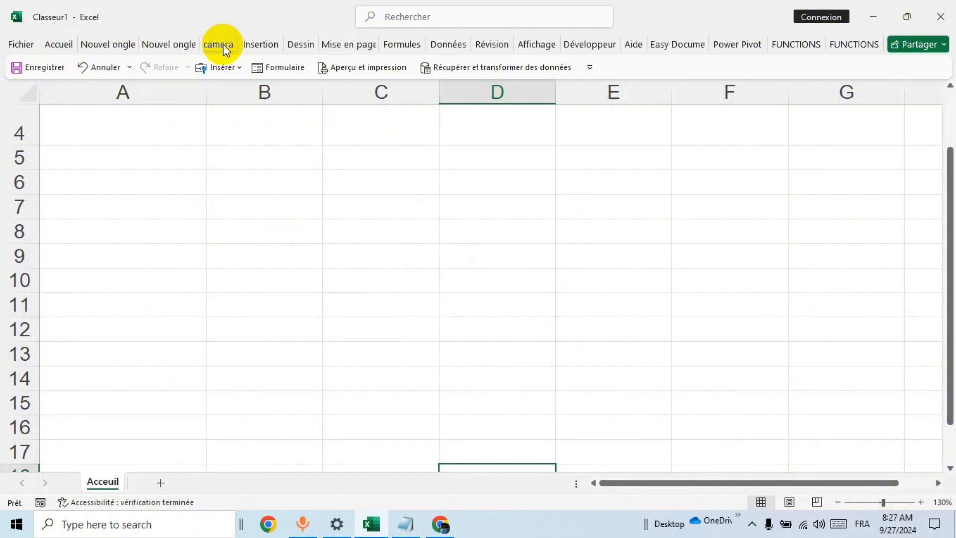
# Step: Select column A together with row 4 and fill them dark grey
pyautogui.click(113, 90)
pyautogui.keyDown('ctrl'); pyautogui.click(18, 115); pyautogui.keyUp('ctrl')
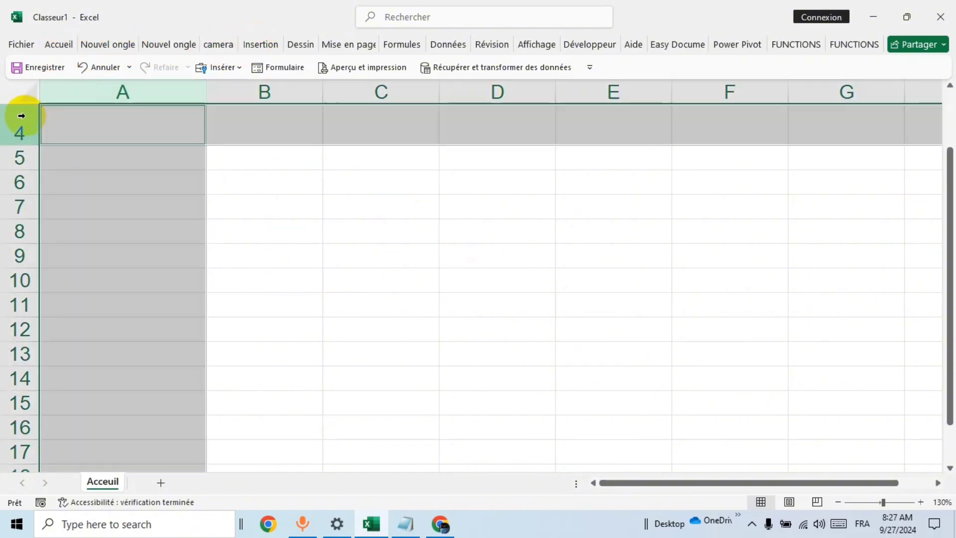
pyautogui.click(72, 47)
pyautogui.click(206, 95)
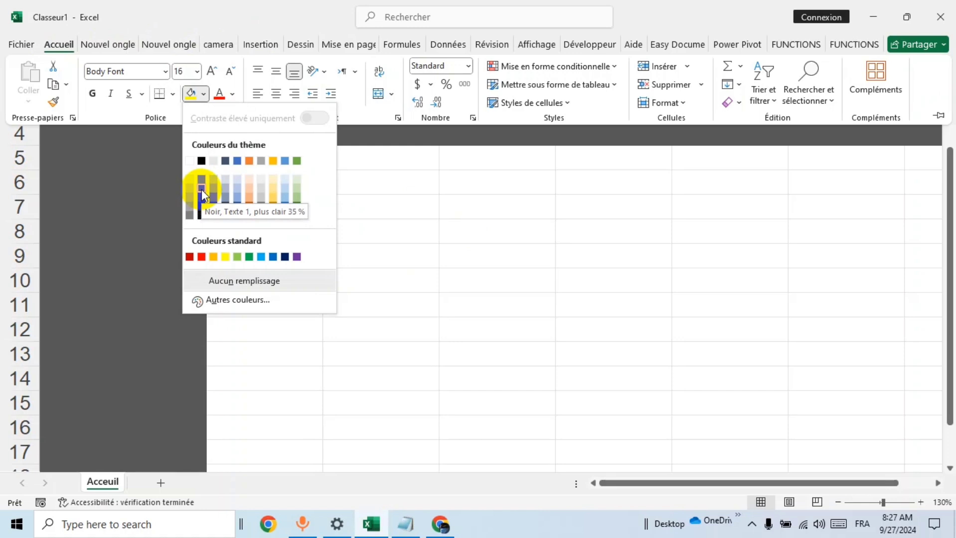
pyautogui.click(202, 191)
pyautogui.scroll(1, 333, 232)
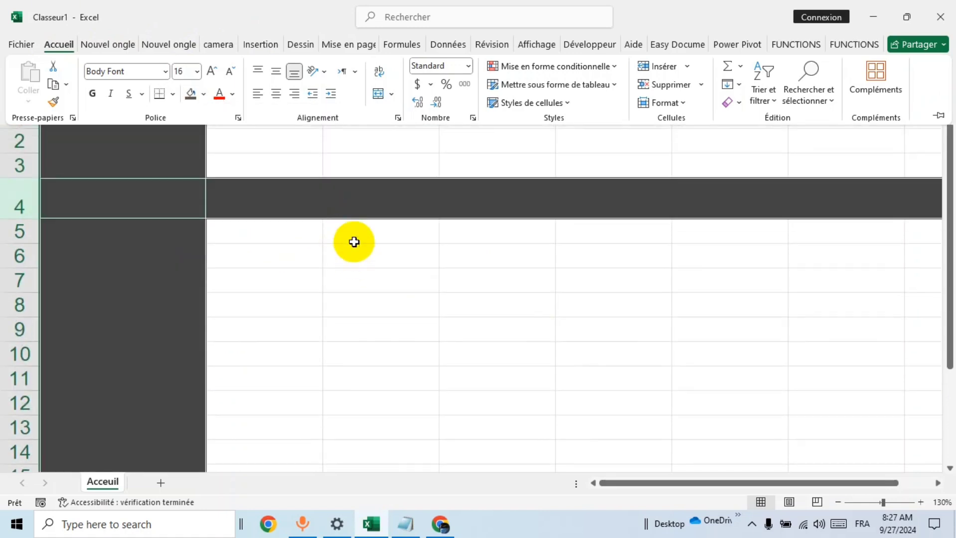
# Step: Set the font colour of column A and row 4 to white
pyautogui.rightClick(19, 203)
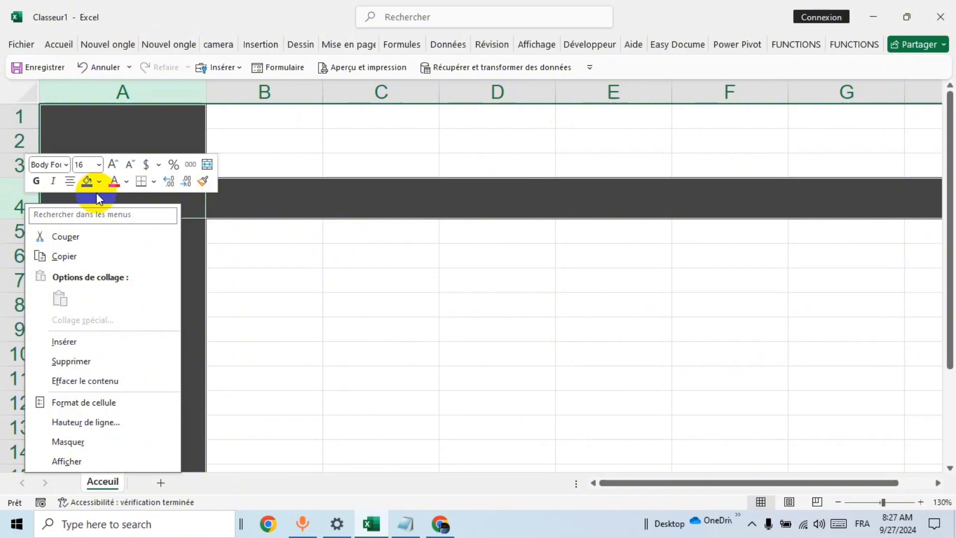
pyautogui.click(128, 181)
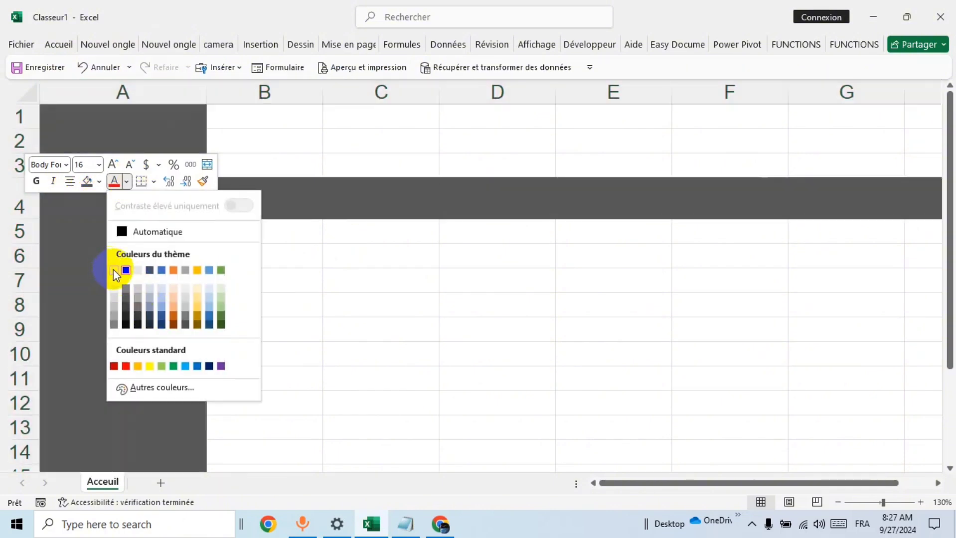
pyautogui.click(113, 270)
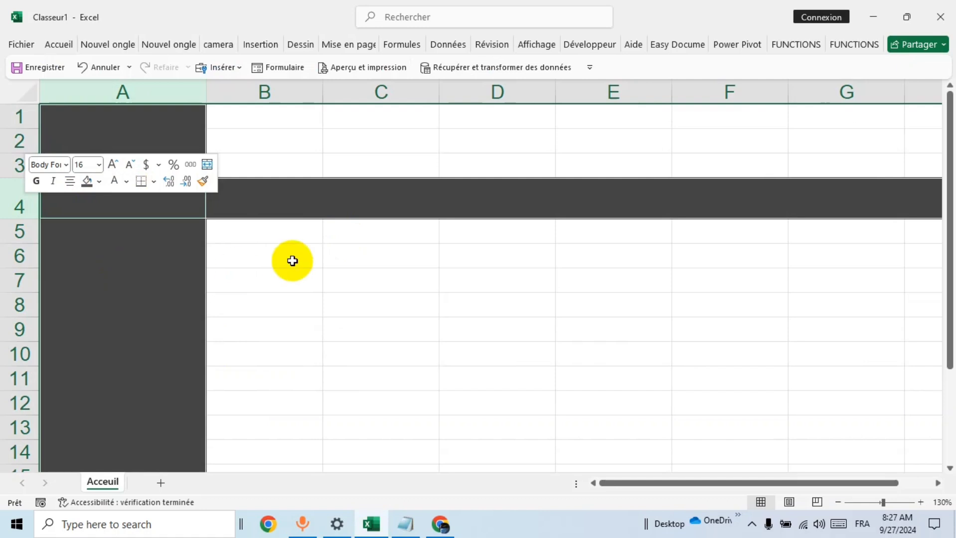
pyautogui.rightClick(12, 196)
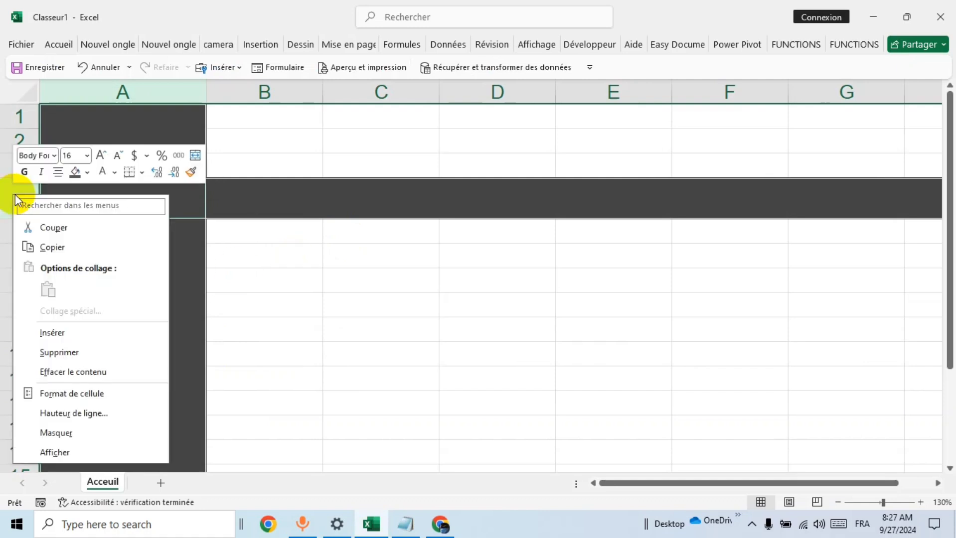
pyautogui.click(363, 241)
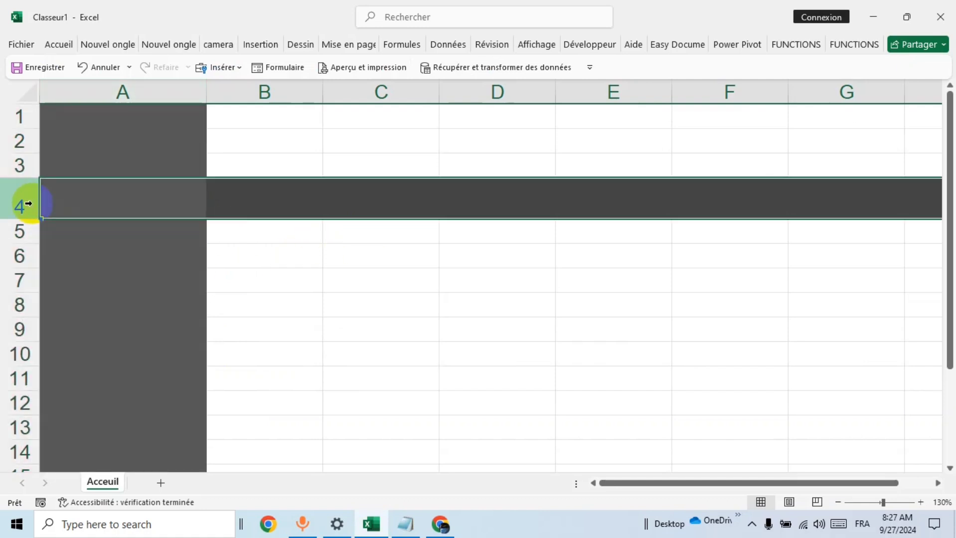
pyautogui.rightClick(31, 205)
# Step: Remove the fill from row 4 with No Fill
pyautogui.click(58, 44)
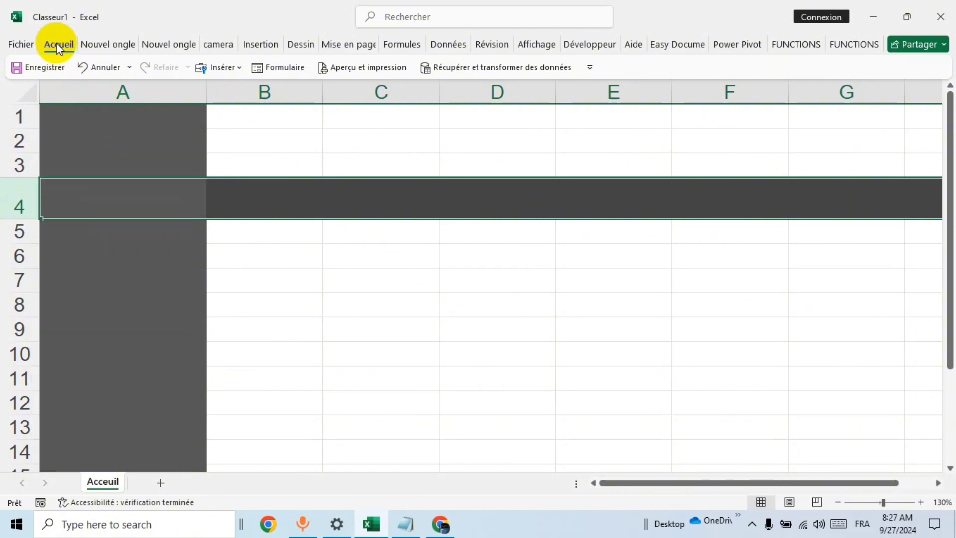
pyautogui.click(204, 95)
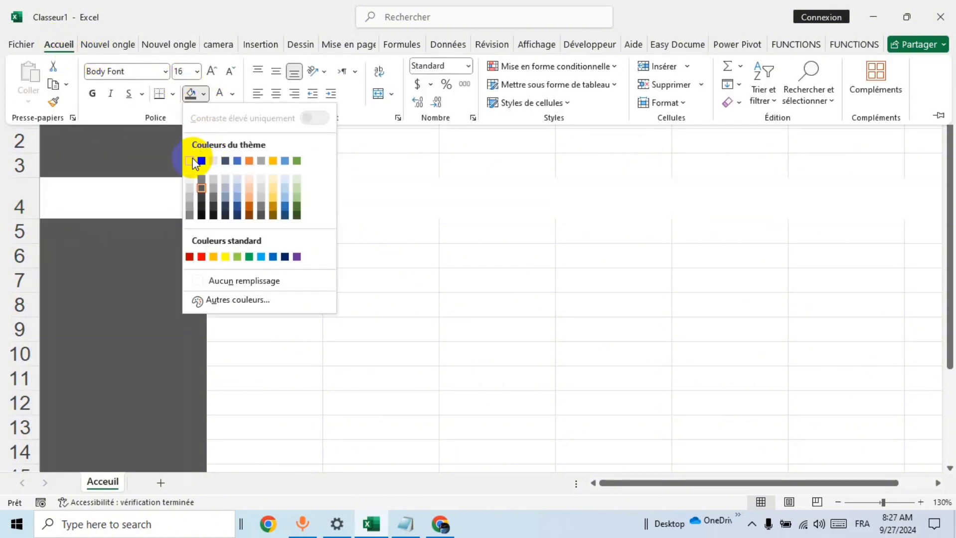
pyautogui.click(236, 280)
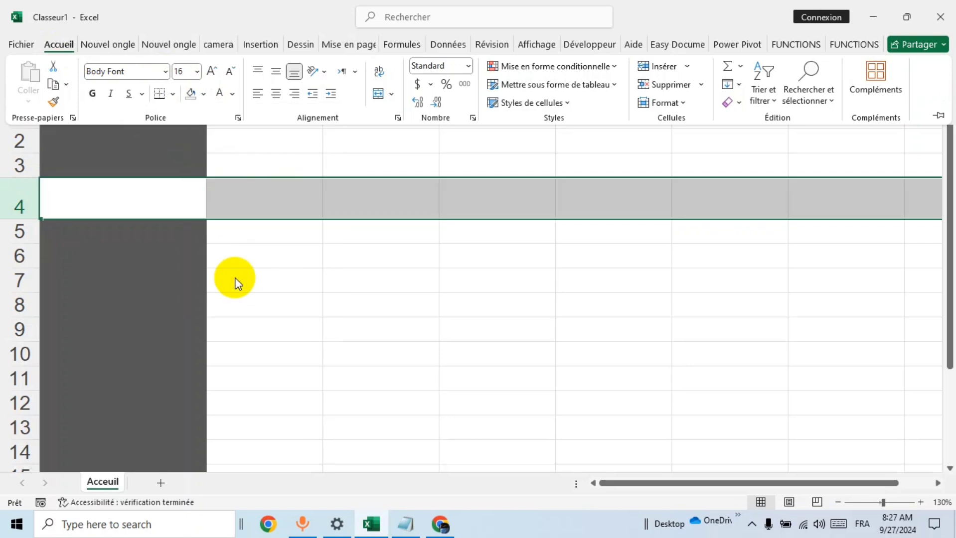
pyautogui.click(297, 257)
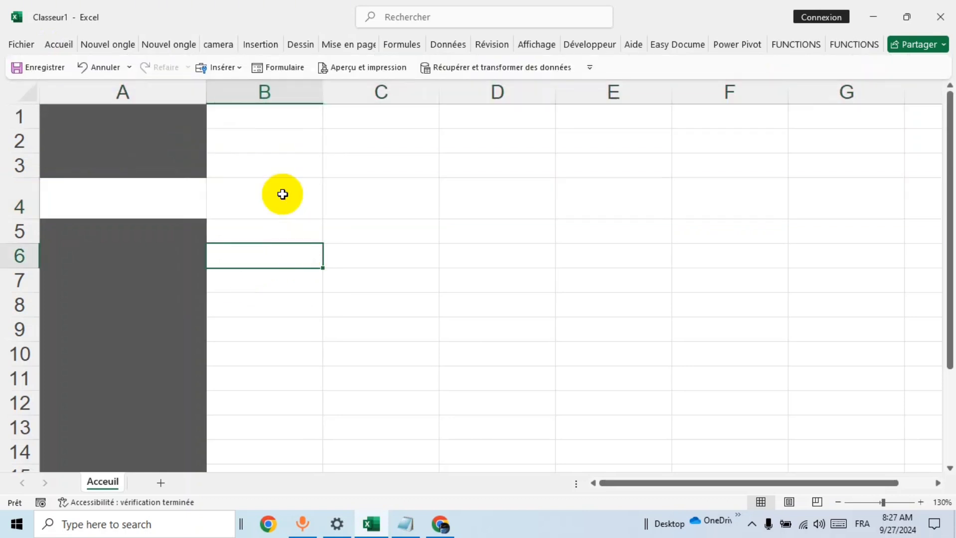
# Step: Refill the whole of column A with the dark grey theme colour
pyautogui.click(129, 93)
pyautogui.click(59, 44)
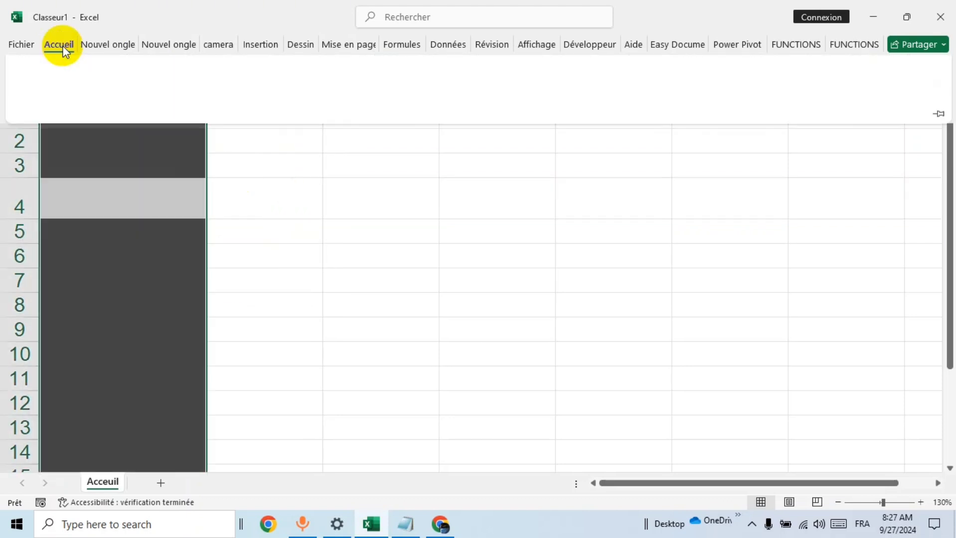
pyautogui.click(203, 94)
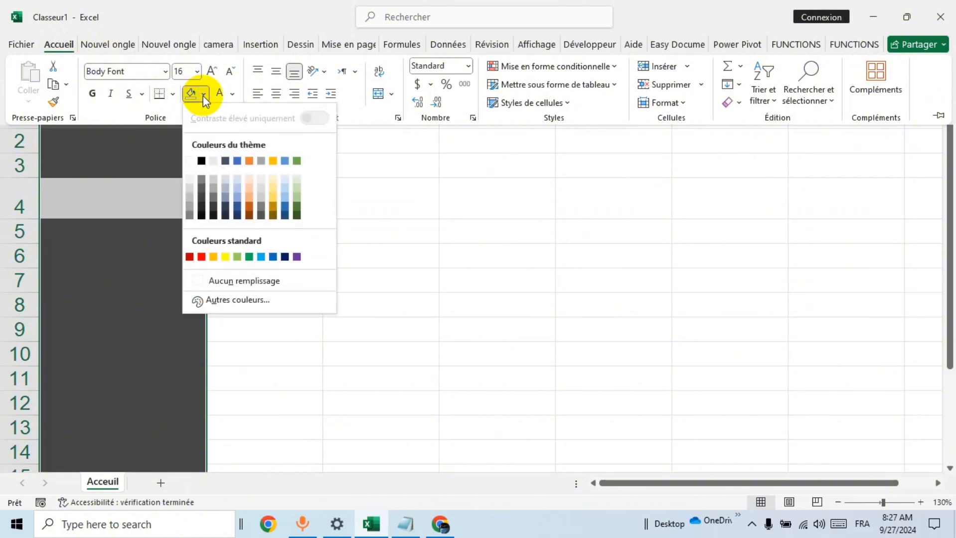
pyautogui.click(202, 193)
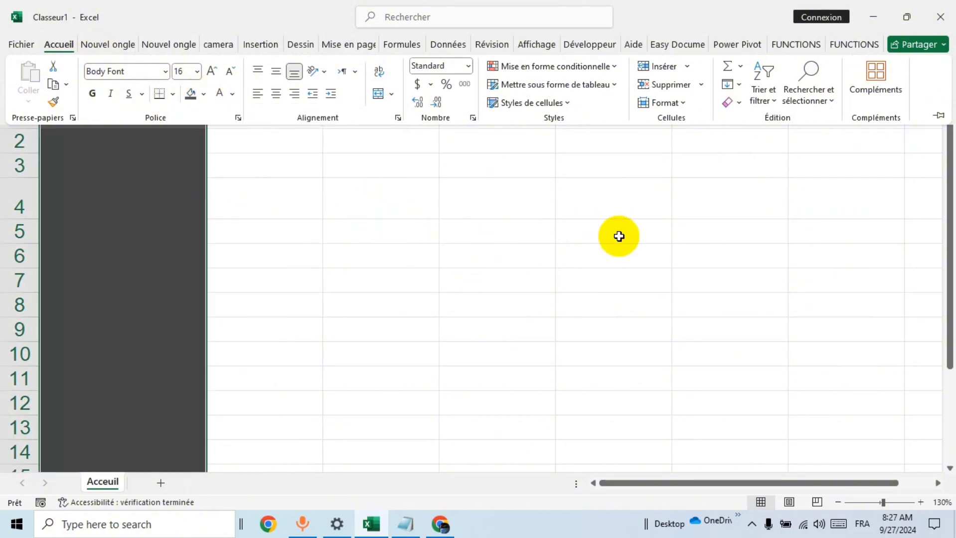
pyautogui.click(823, 239)
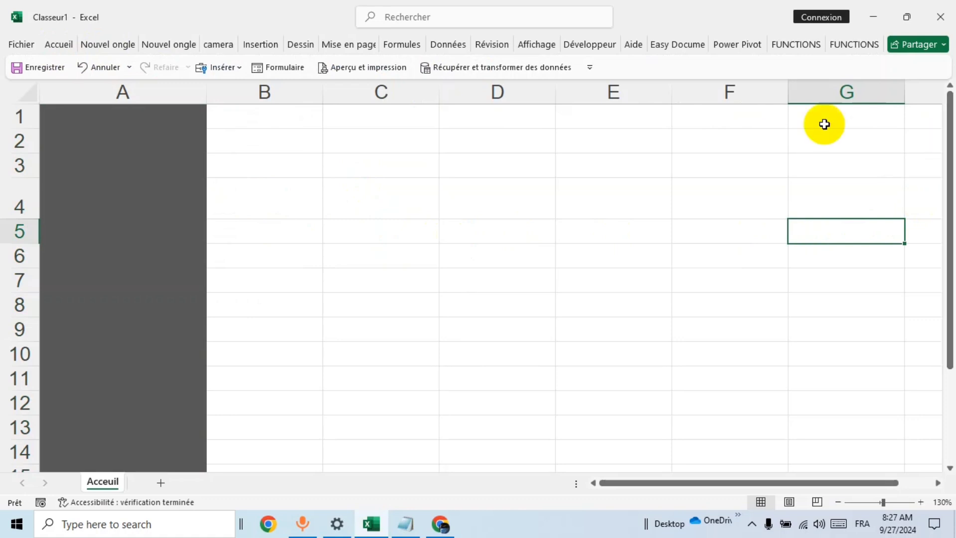
# Step: Fill row 1 dark grey, drag it taller, and select cells C1:F1
pyautogui.click(19, 116)
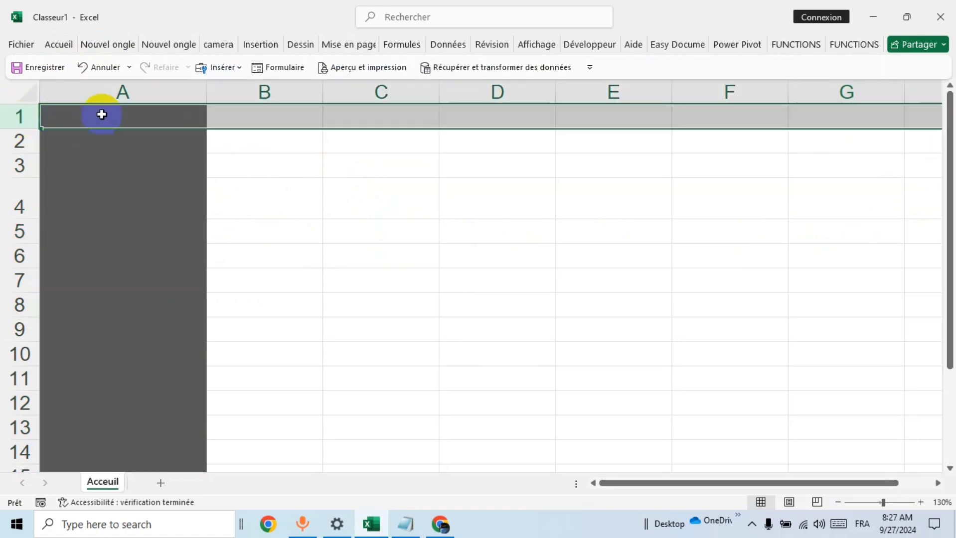
pyautogui.click(66, 46)
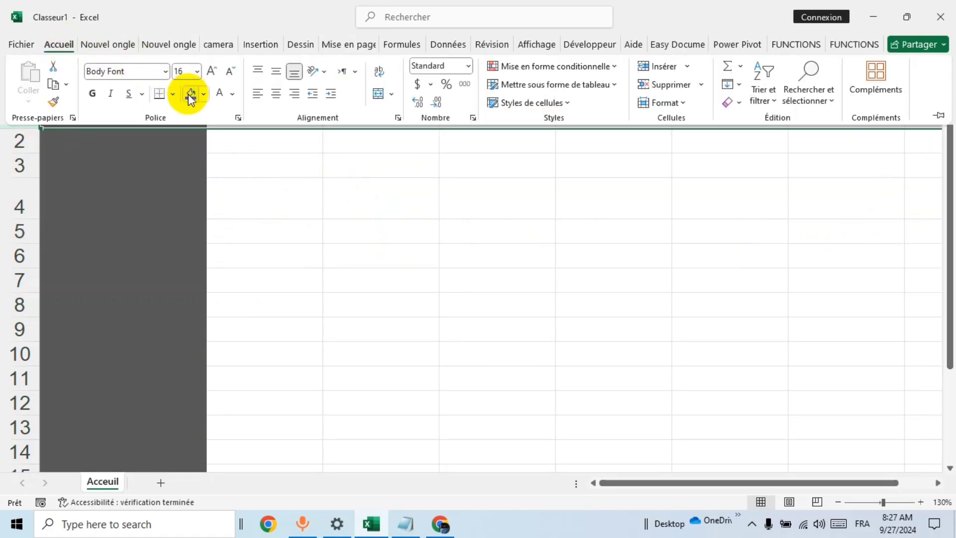
pyautogui.click(273, 201)
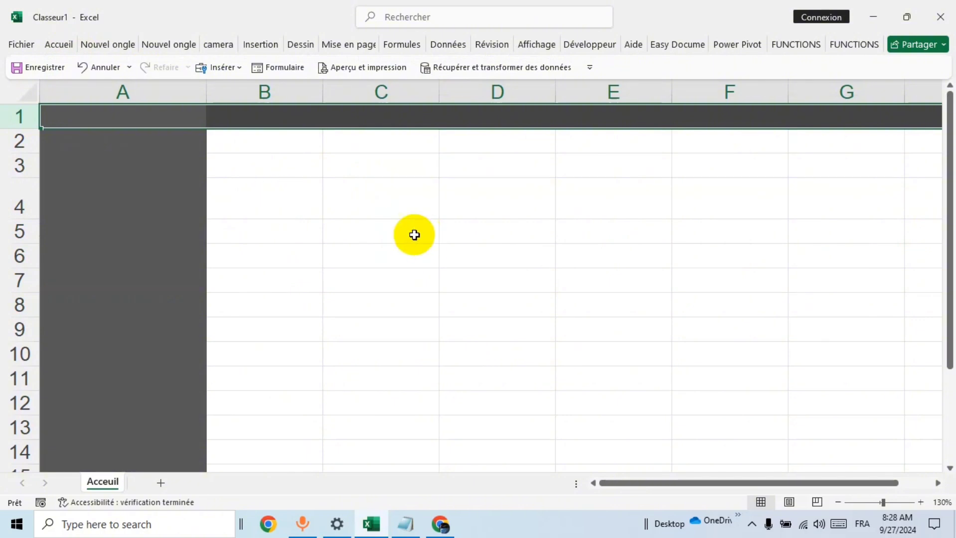
pyautogui.scroll(-3, 573, 261)
pyautogui.scroll(3, 583, 262)
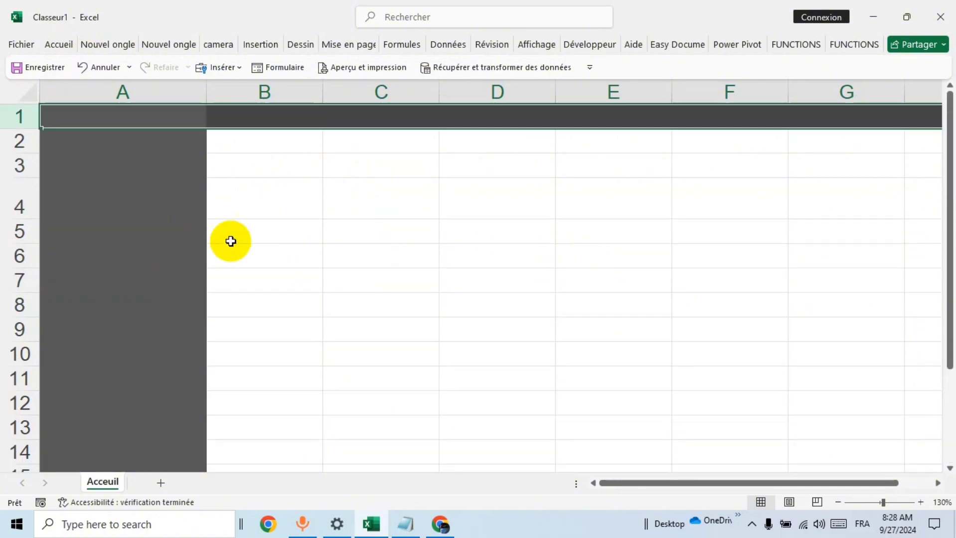
pyautogui.moveTo(20, 129); pyautogui.dragTo(22, 144)
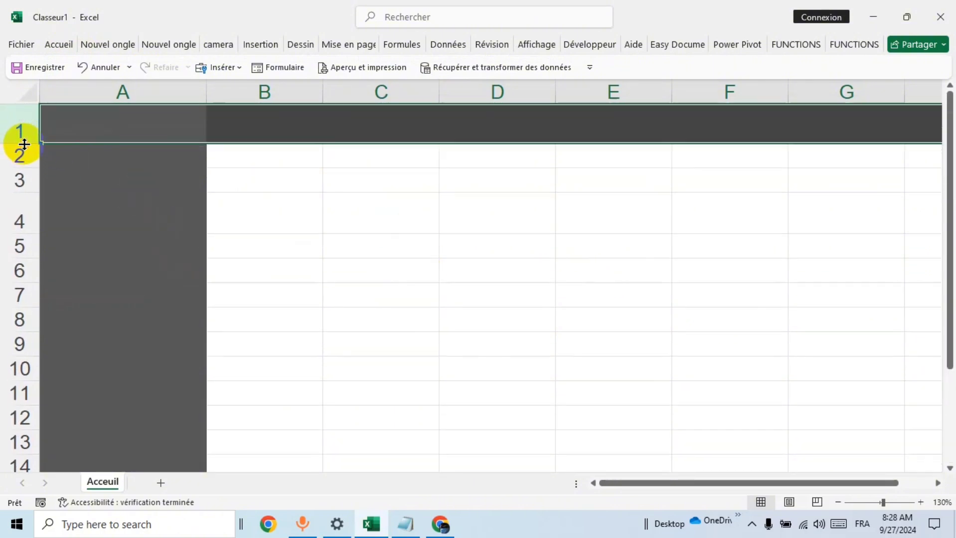
pyautogui.click(484, 243)
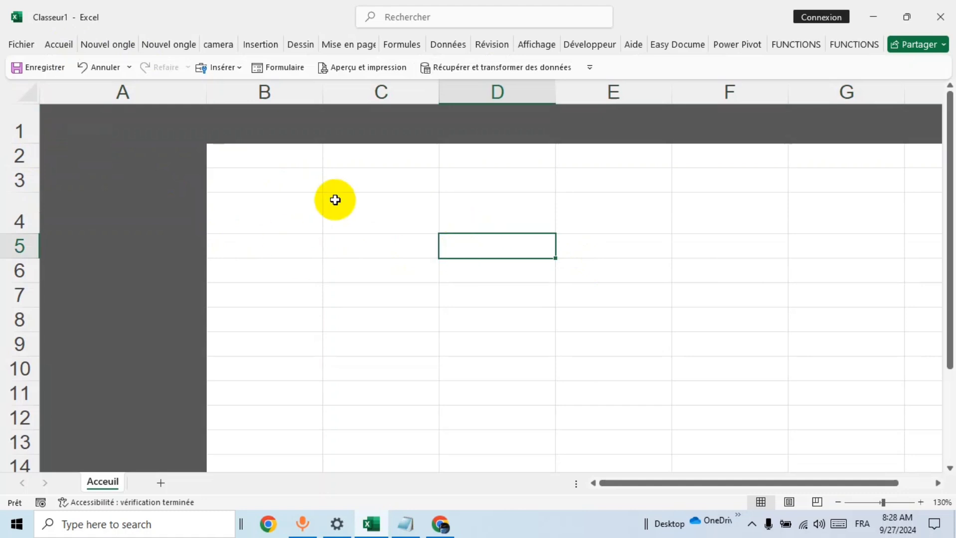
pyautogui.click(408, 130)
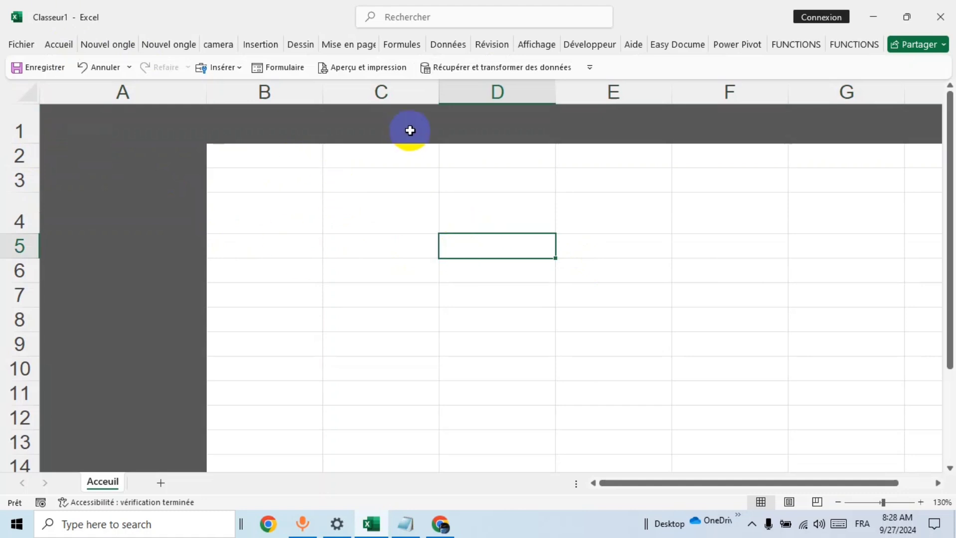
pyautogui.moveTo(409, 131); pyautogui.dragTo(734, 132)
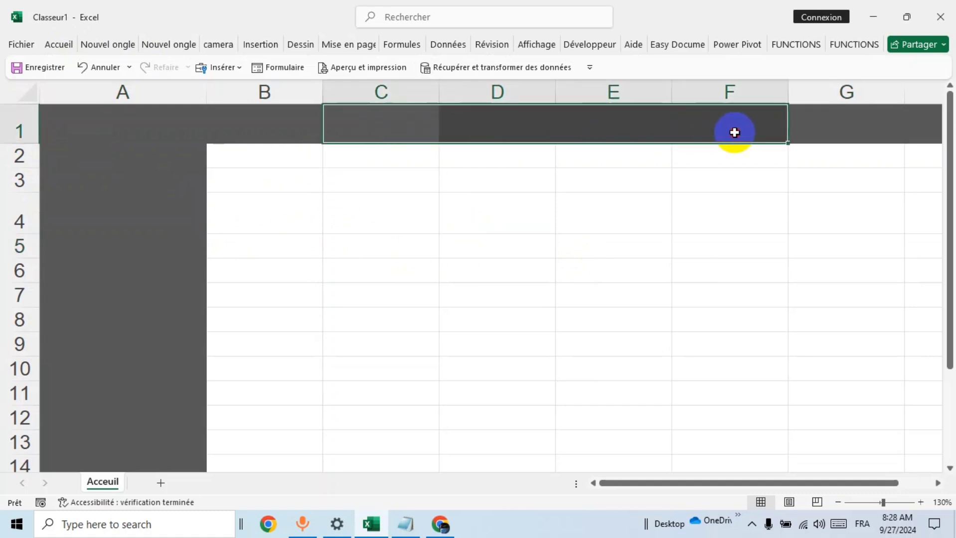
# Step: Merge and centre C1:F1 and enter the formula =MAINTENANT()
pyautogui.click(59, 44)
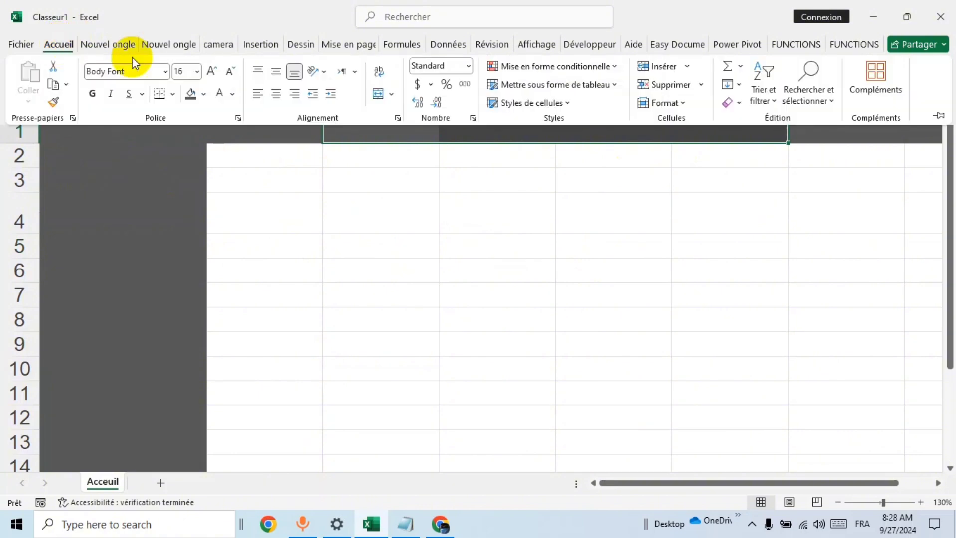
pyautogui.click(378, 95)
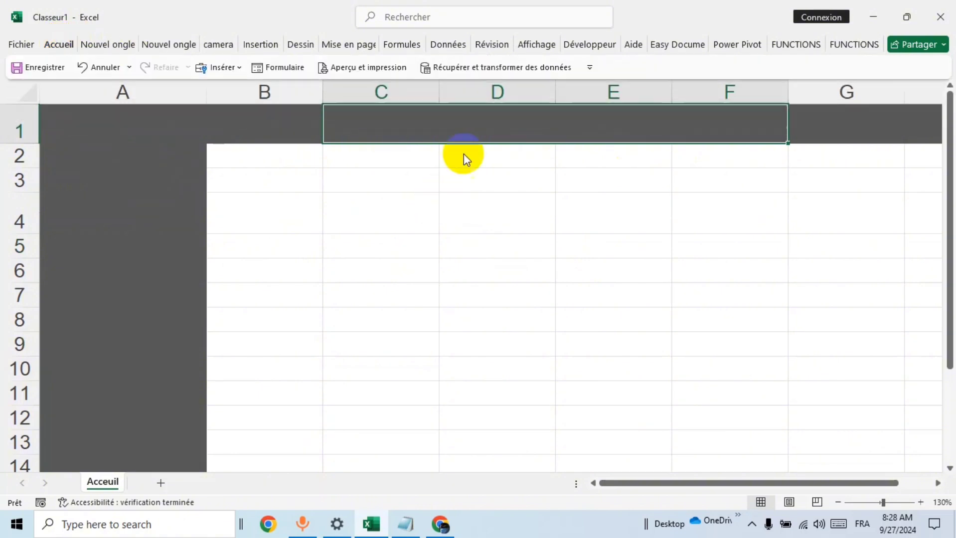
pyautogui.click(470, 125)
pyautogui.doubleClick(470, 125)
pyautogui.write('=')
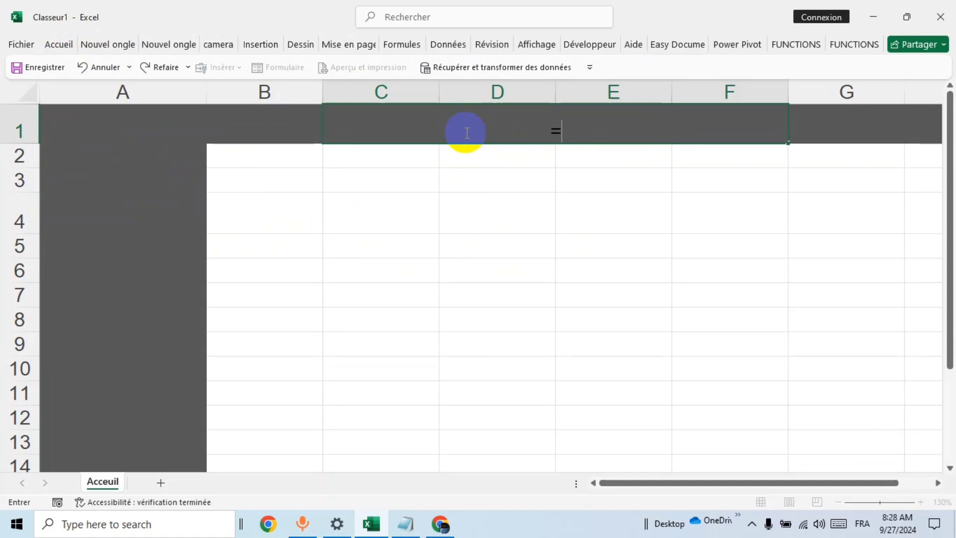
pyautogui.write('ma')
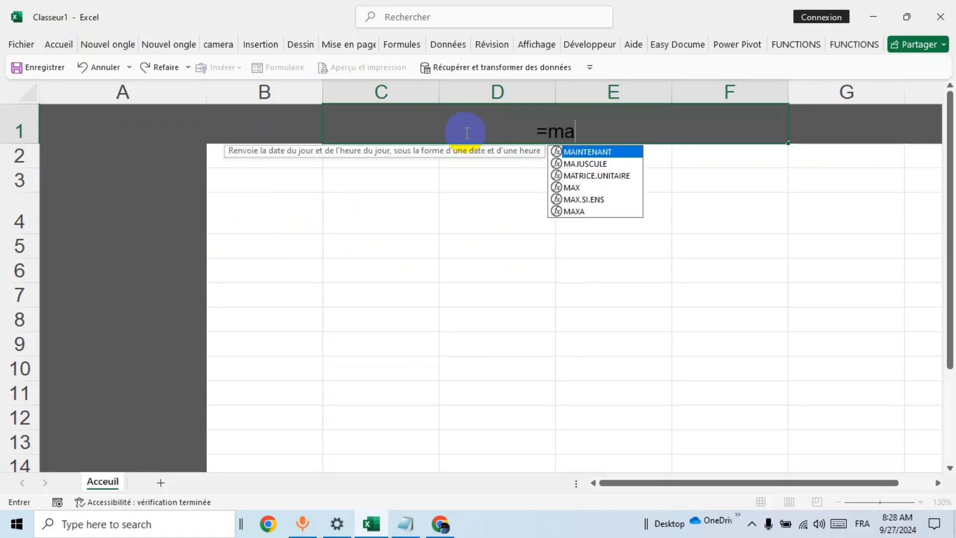
pyautogui.press('Tab')
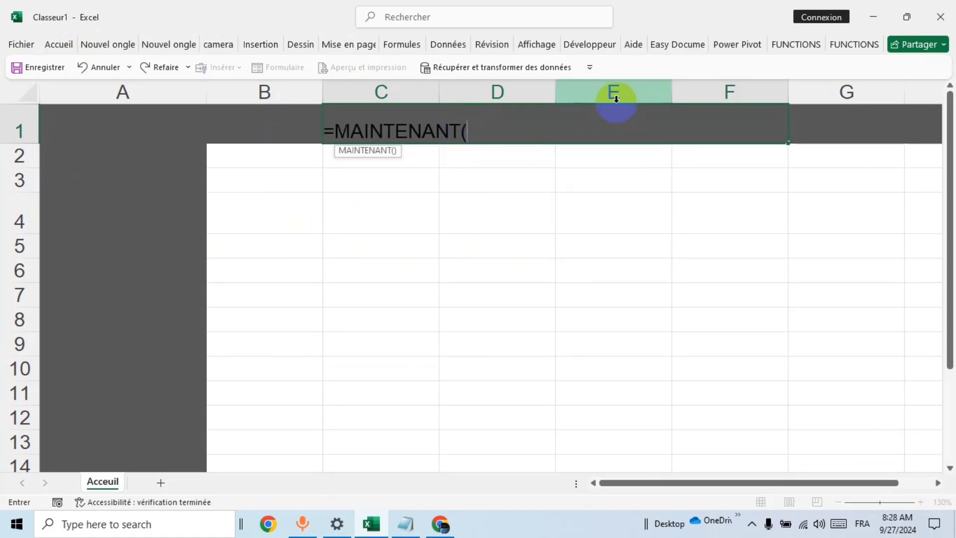
pyautogui.press('Return')
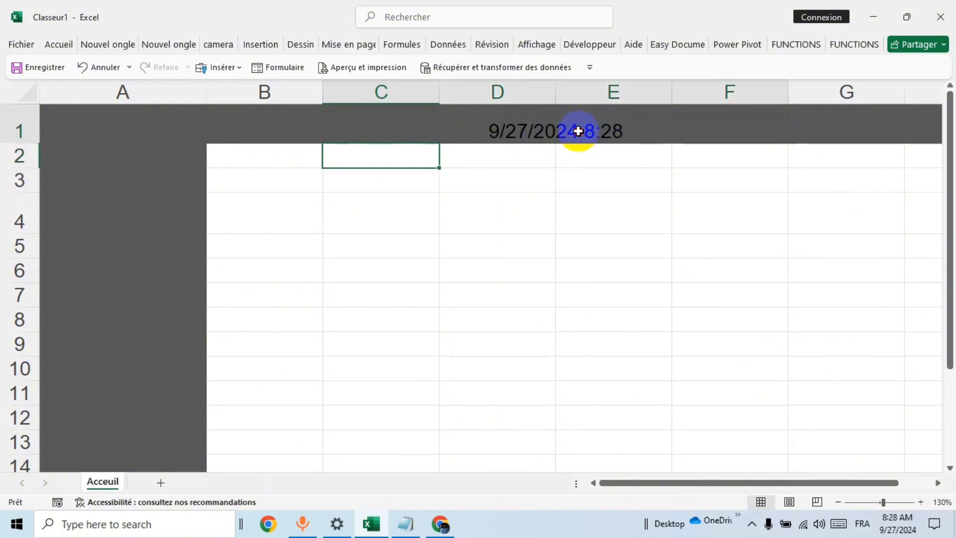
# Step: Format the date cell bold, 26-point and white
pyautogui.click(572, 131)
pyautogui.click(57, 44)
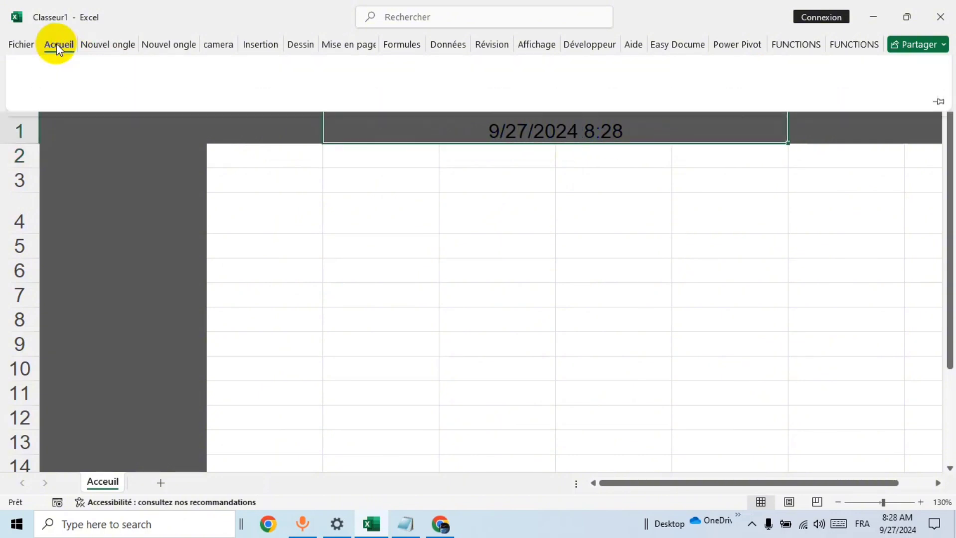
pyautogui.click(93, 94)
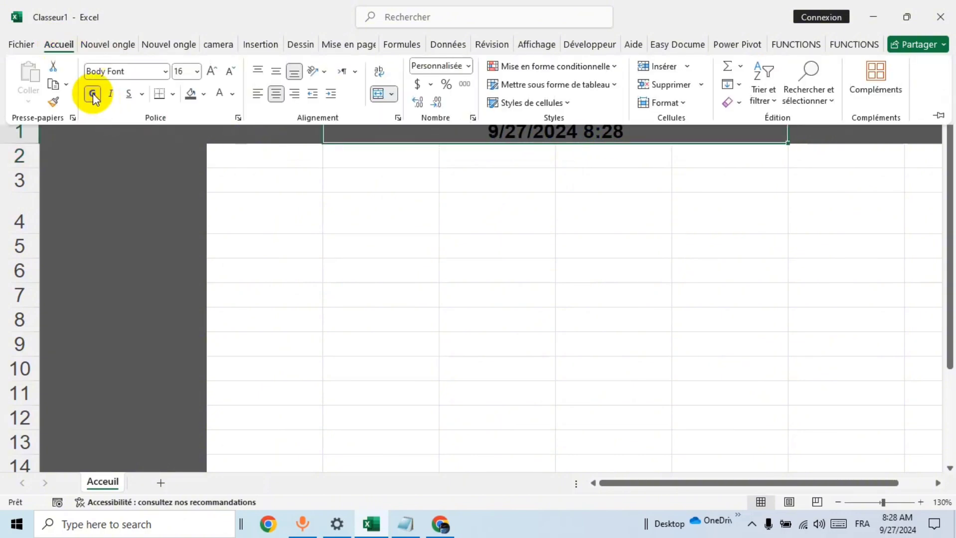
pyautogui.click(214, 71)
pyautogui.click(213, 71)
pyautogui.click(214, 71)
pyautogui.click(214, 71)
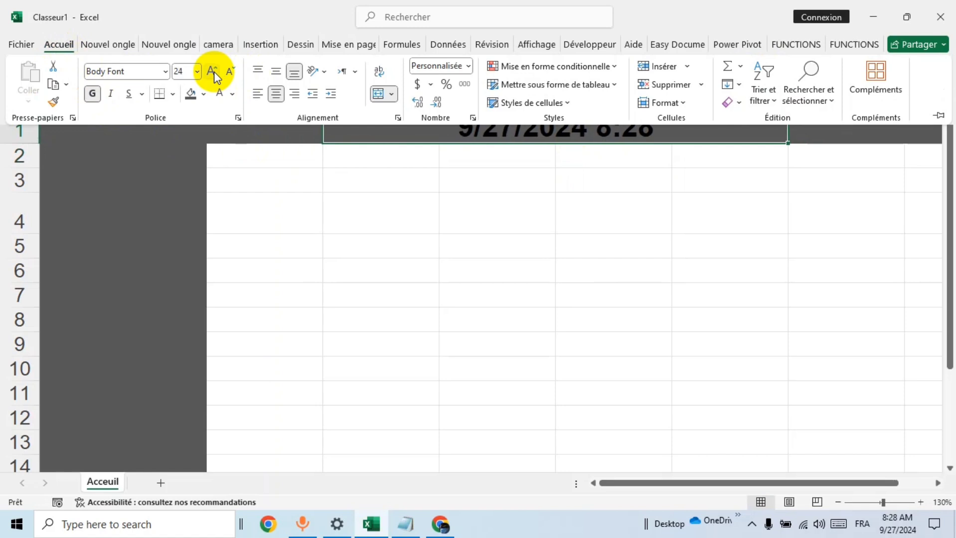
pyautogui.click(214, 70)
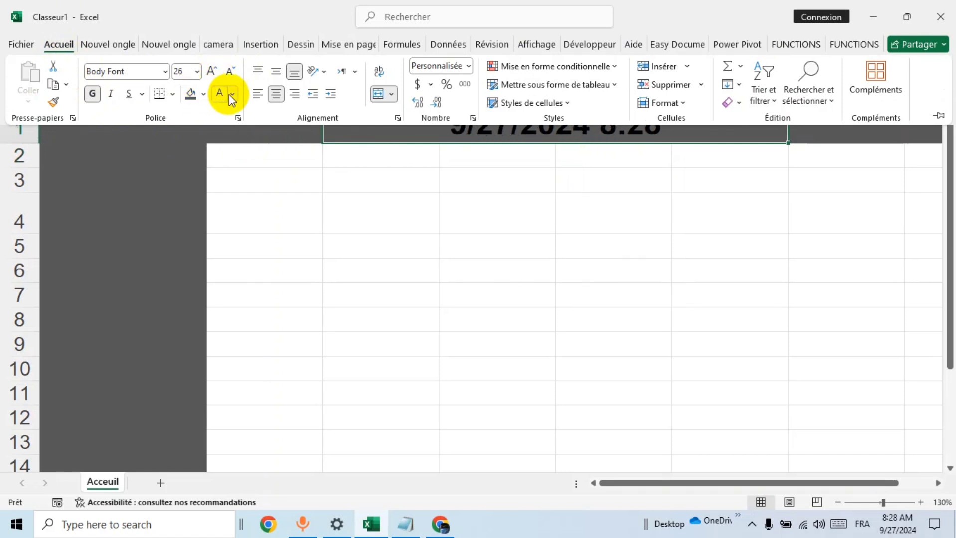
pyautogui.click(231, 96)
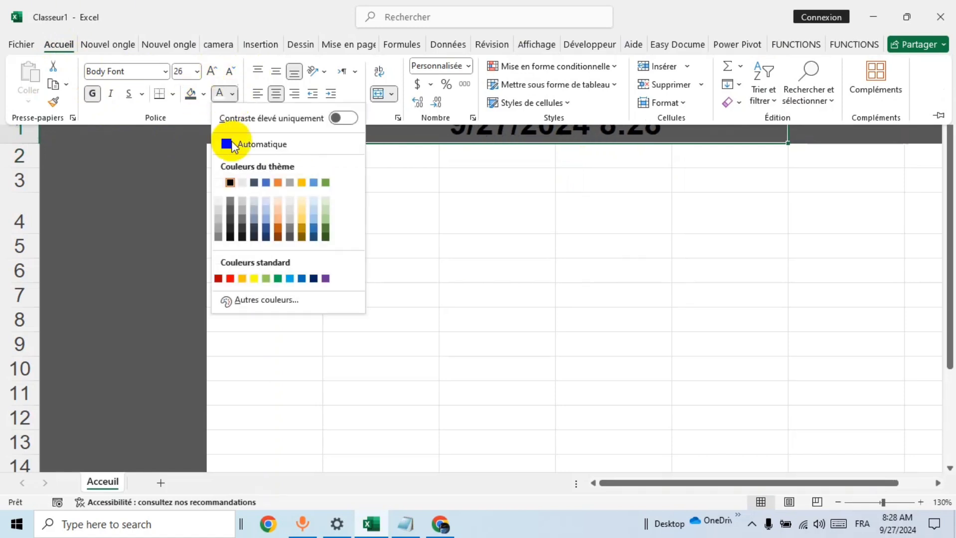
pyautogui.click(219, 183)
pyautogui.hotkey('ctrl', 'F1')
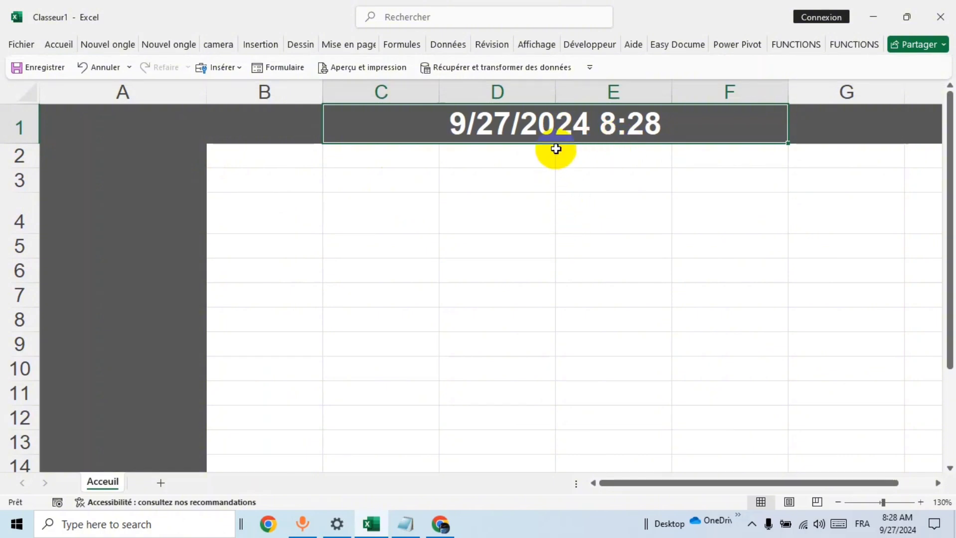
# Step: Apply the long date format so the header reads Friday, September 27, 2024
pyautogui.rightClick(552, 134)
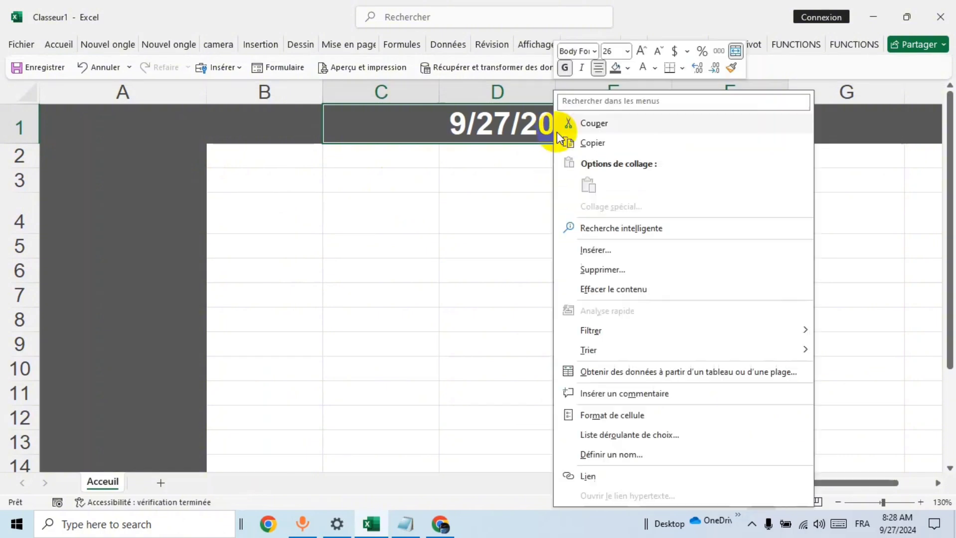
pyautogui.click(623, 418)
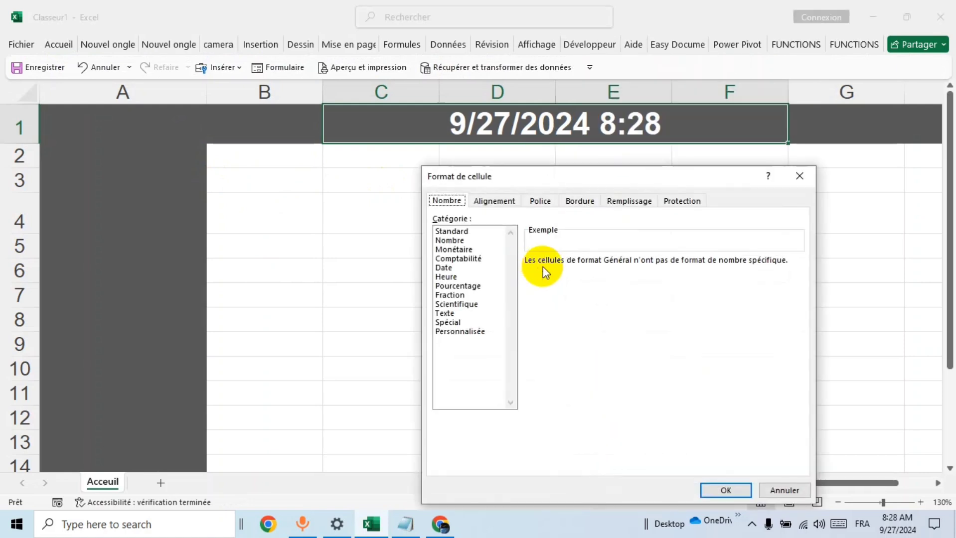
pyautogui.click(441, 268)
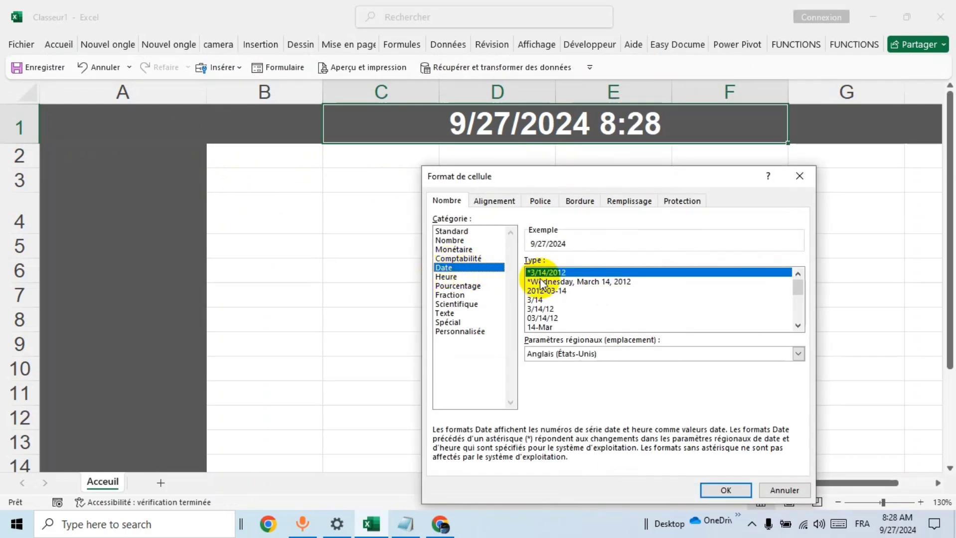
pyautogui.click(554, 282)
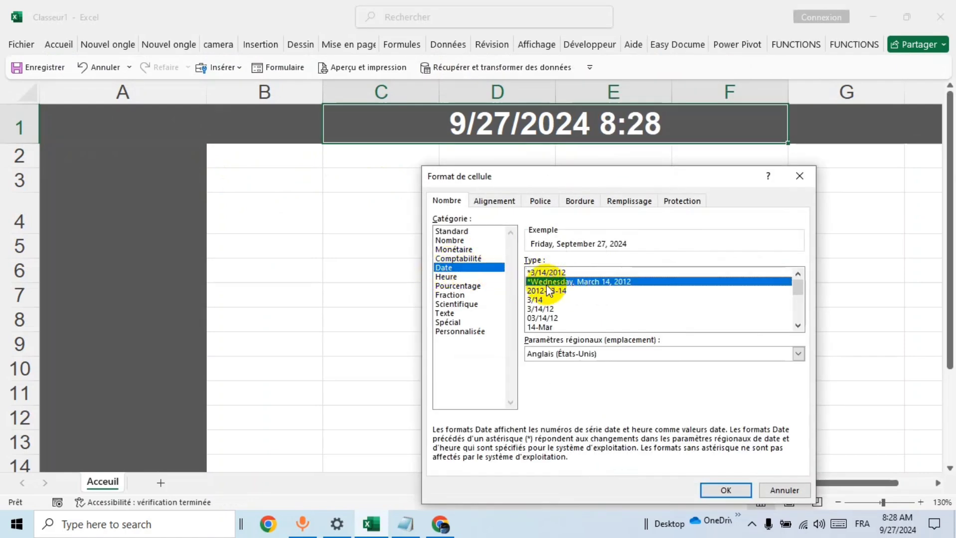
pyautogui.click(726, 490)
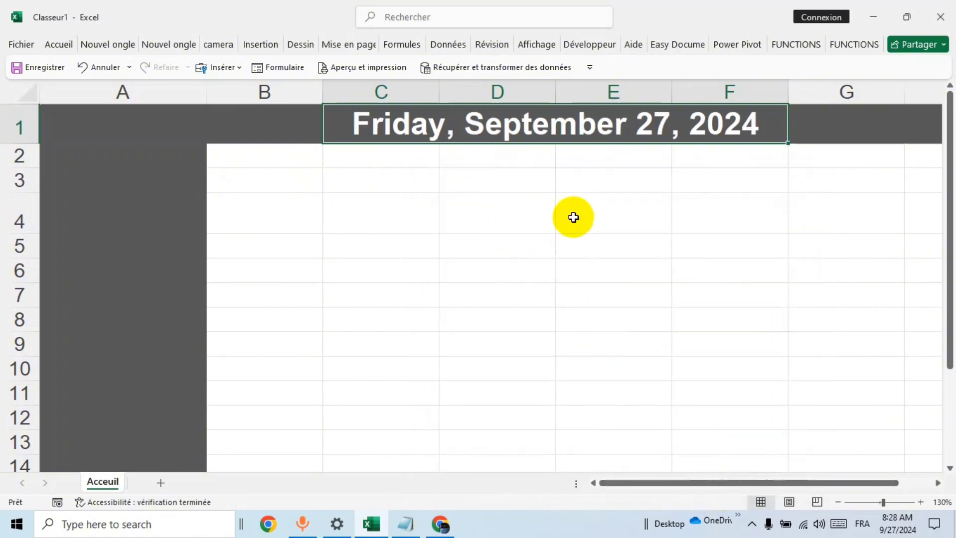
pyautogui.click(572, 218)
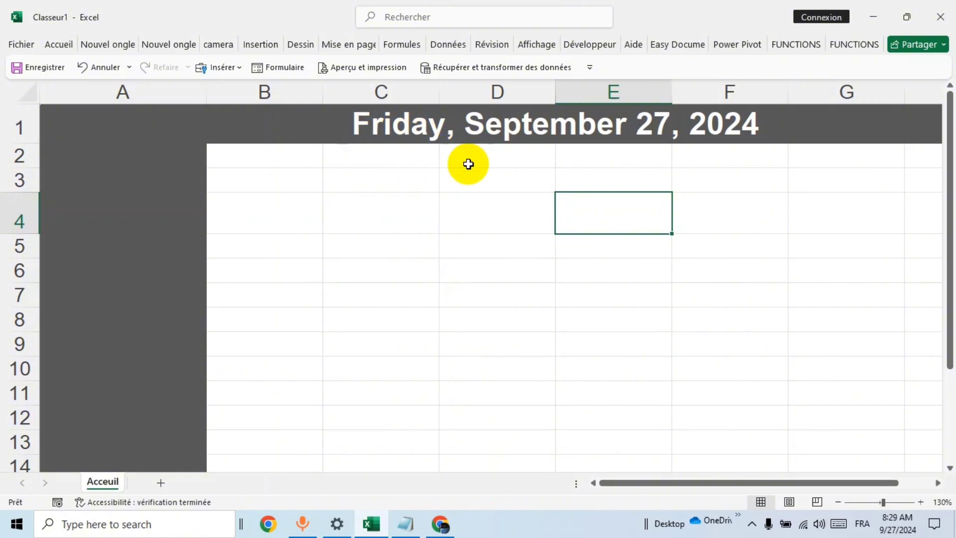
# Step: Uncheck Quadrillage on the Affichage tab to hide the Accueil sheet's gridlines
pyautogui.click(460, 234)
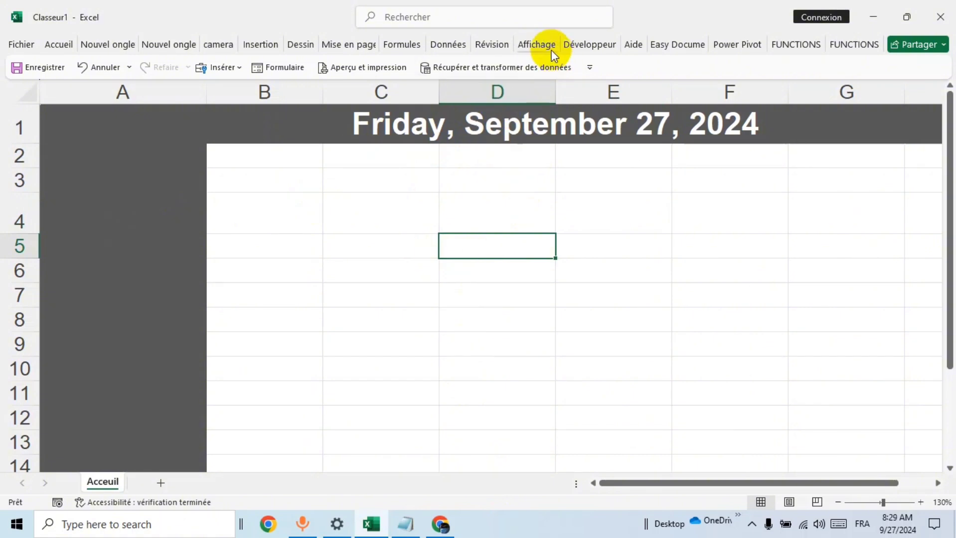
pyautogui.click(538, 45)
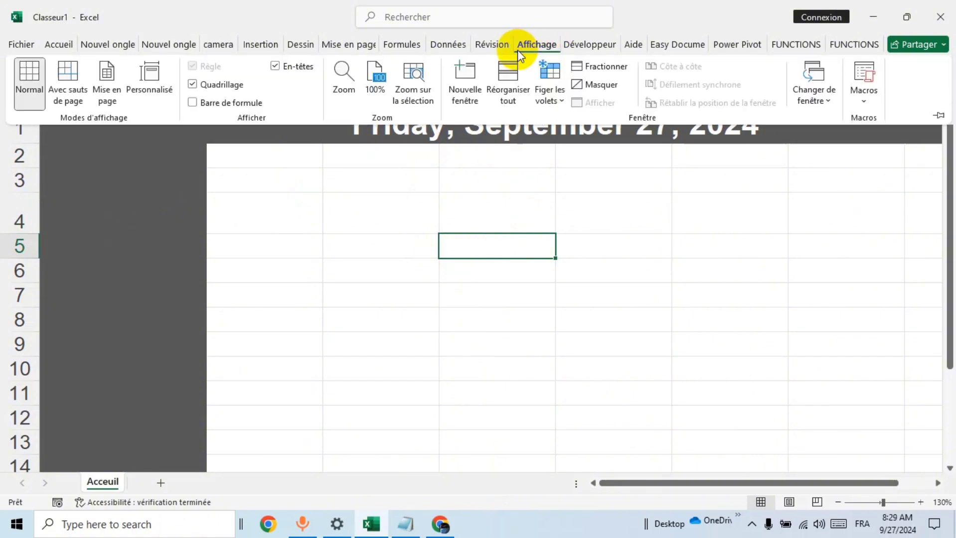
pyautogui.click(226, 85)
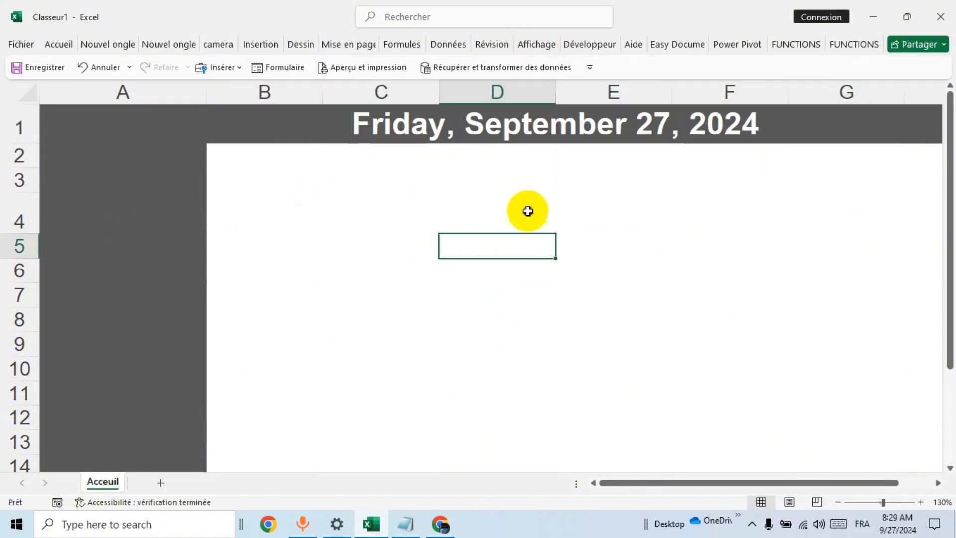
pyautogui.click(527, 211)
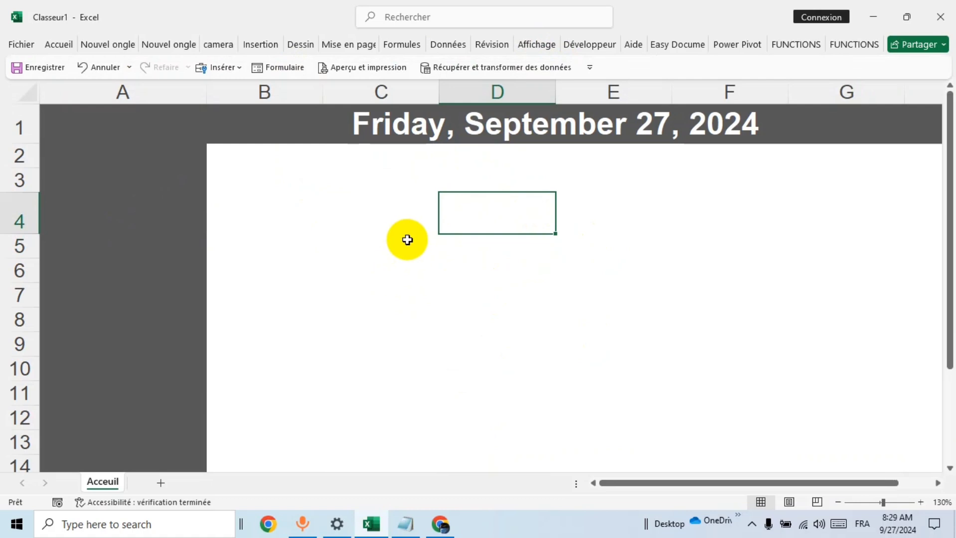
pyautogui.scroll(-3, 407, 239)
pyautogui.scroll(3, 407, 240)
pyautogui.click(408, 240)
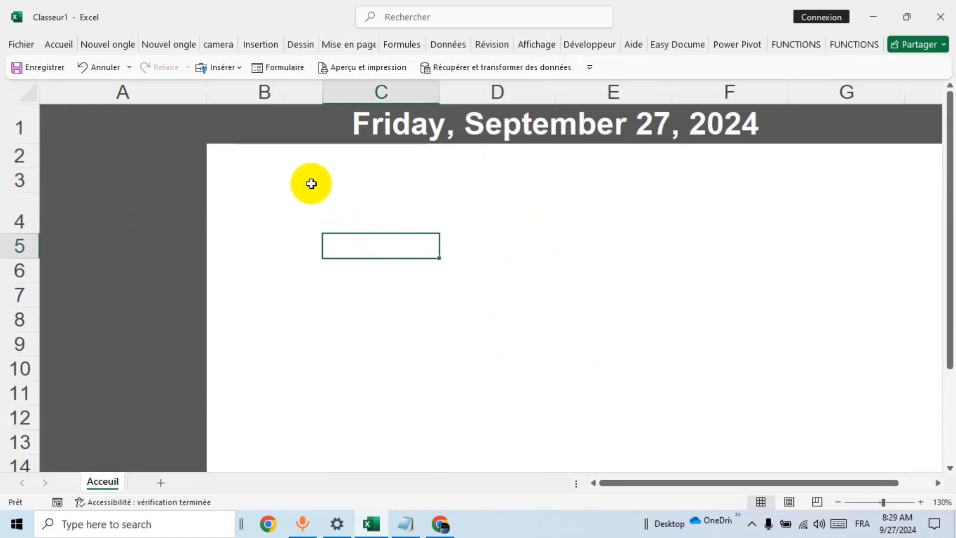
pyautogui.click(226, 119)
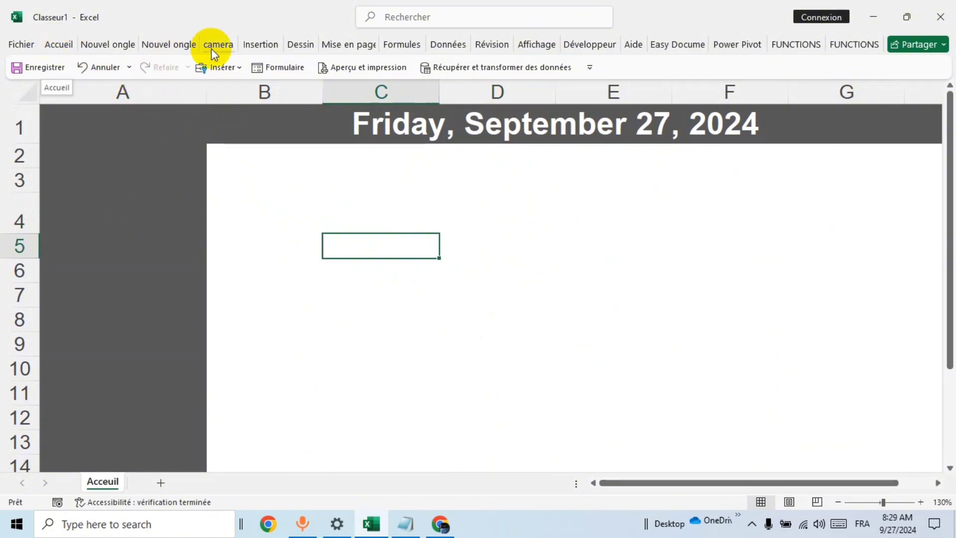
# Step: Draw a text box across rows 4–5 over the dark sidebar for the 'Entudiant(e)' label
pyautogui.click(266, 47)
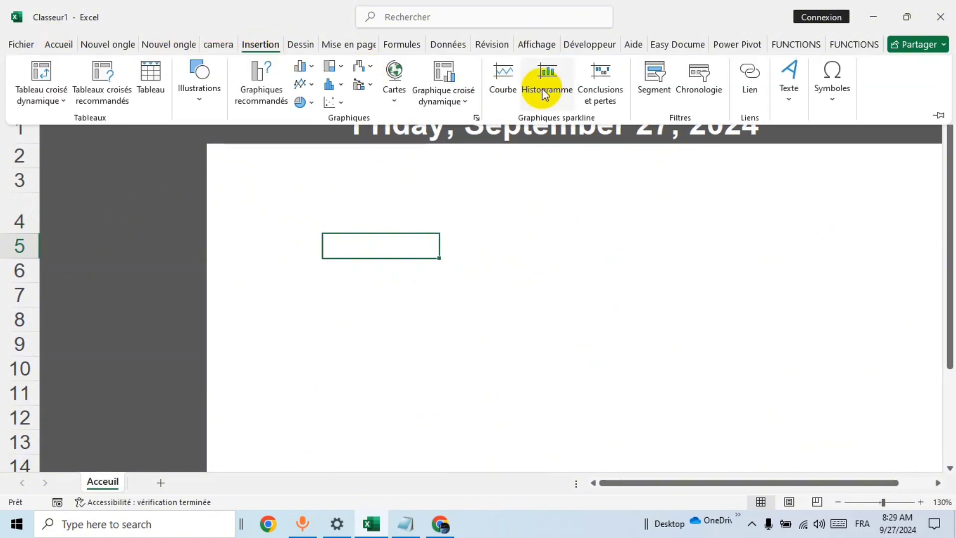
pyautogui.click(786, 90)
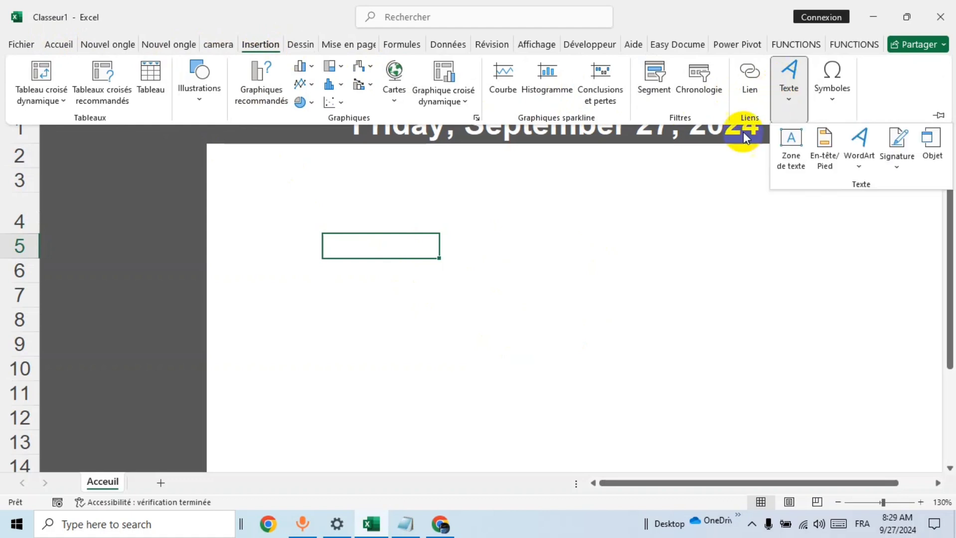
pyautogui.click(787, 149)
pyautogui.moveTo(107, 194); pyautogui.dragTo(300, 246)
pyautogui.write('Entudiant(e)')
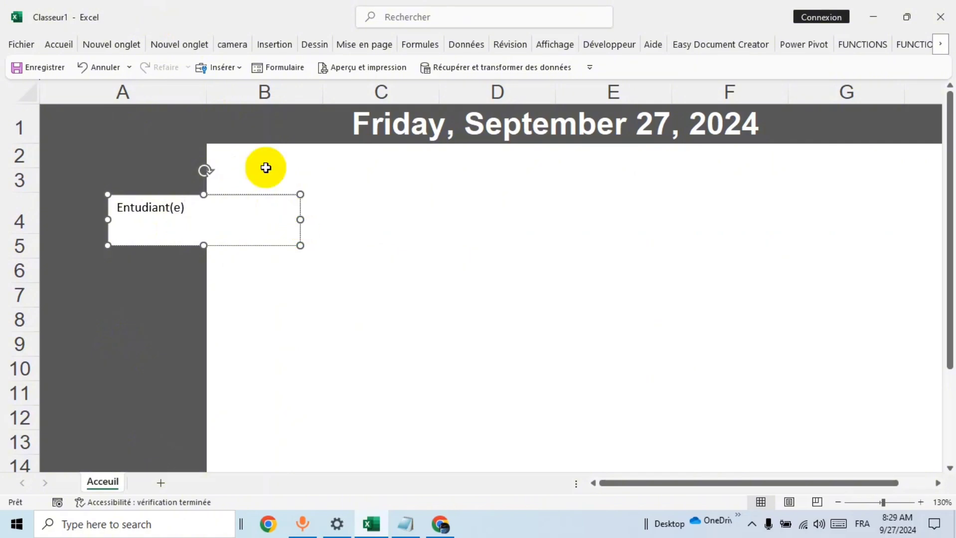
# Step: Make the 'Entudiant(e)' label bold and increase its font size
pyautogui.click(262, 261)
pyautogui.click(157, 208)
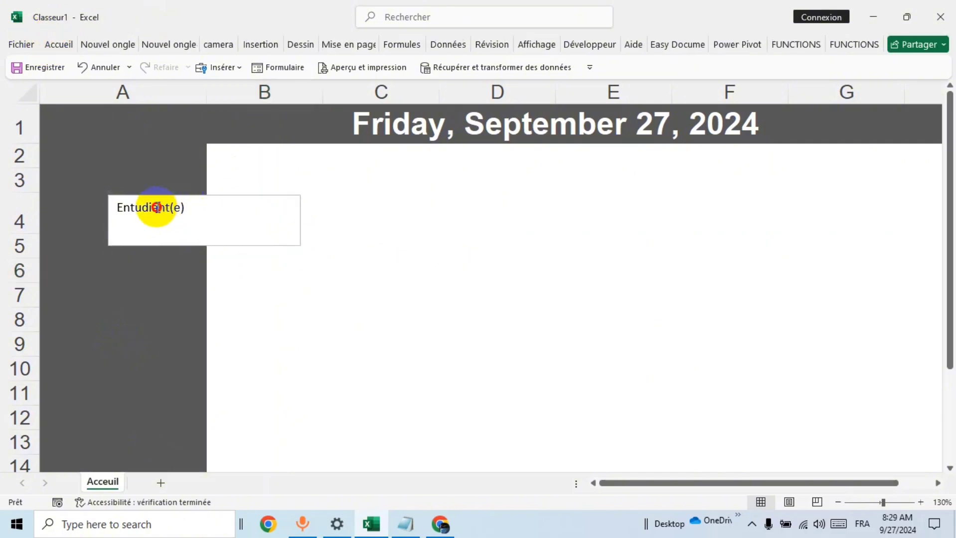
pyautogui.doubleClick(156, 208)
pyautogui.click(167, 185)
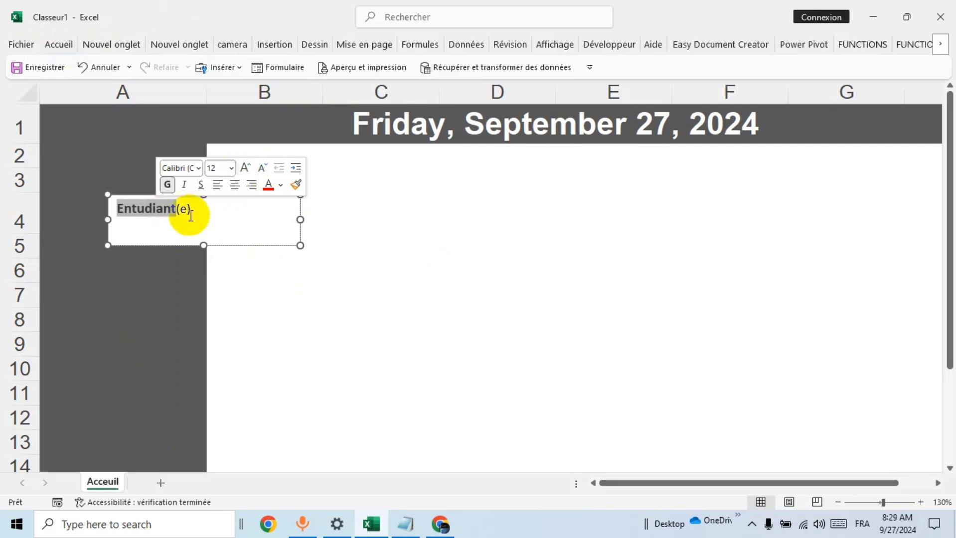
pyautogui.moveTo(191, 209); pyautogui.dragTo(116, 208)
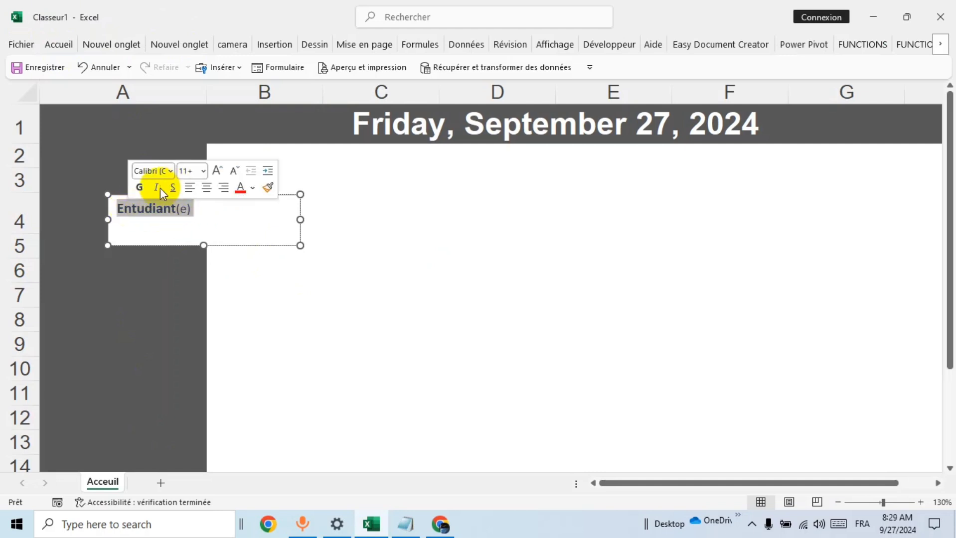
pyautogui.click(144, 188)
pyautogui.click(217, 170)
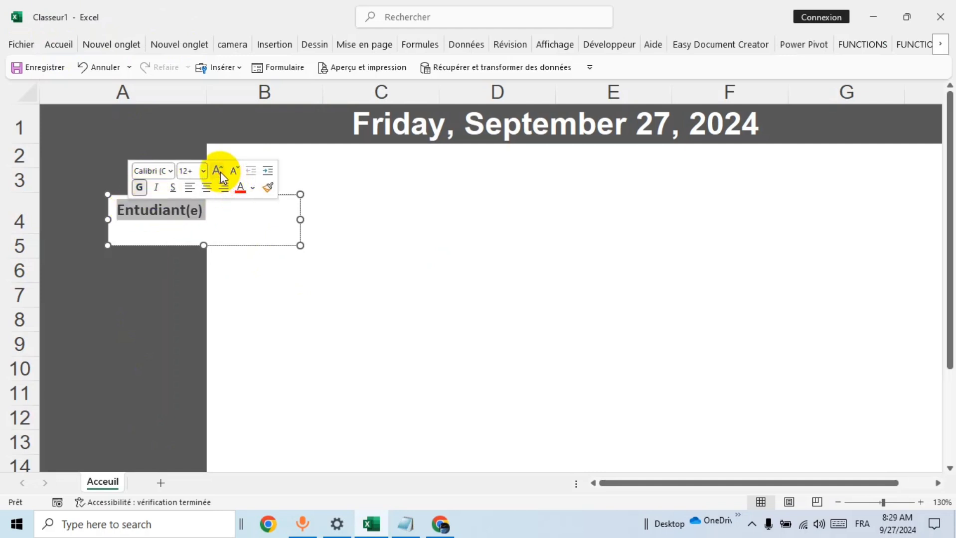
# Step: Set the Entudiant(e) label's font colour to white
pyautogui.click(60, 46)
pyautogui.click(267, 43)
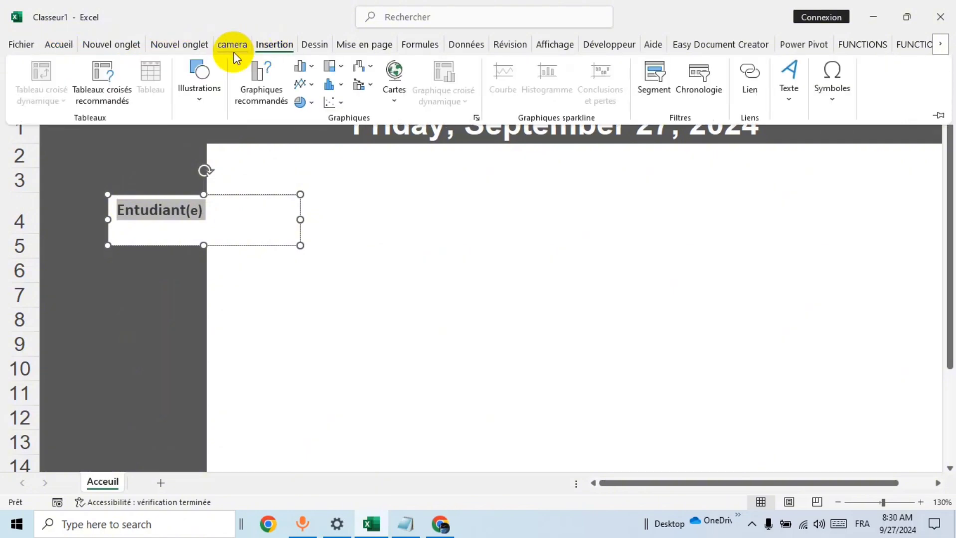
pyautogui.click(71, 47)
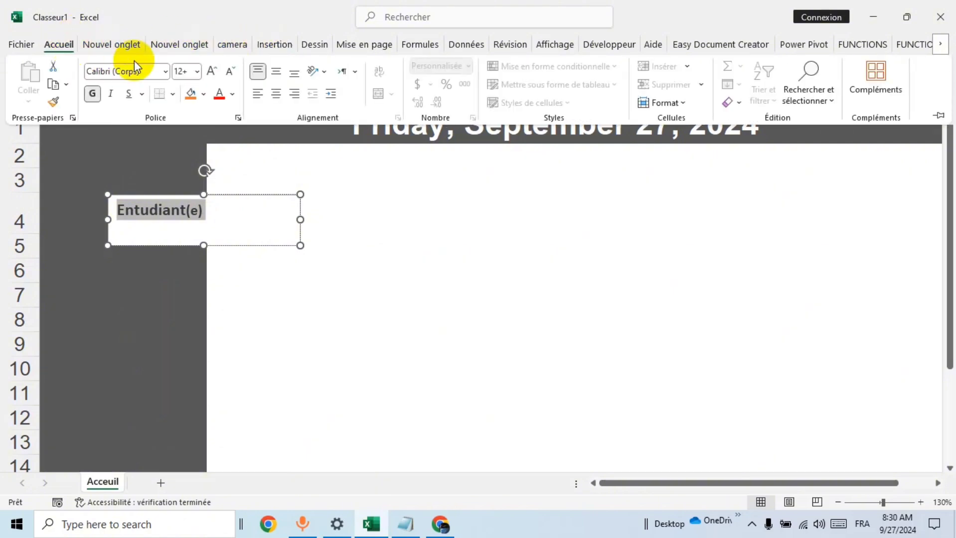
pyautogui.click(232, 95)
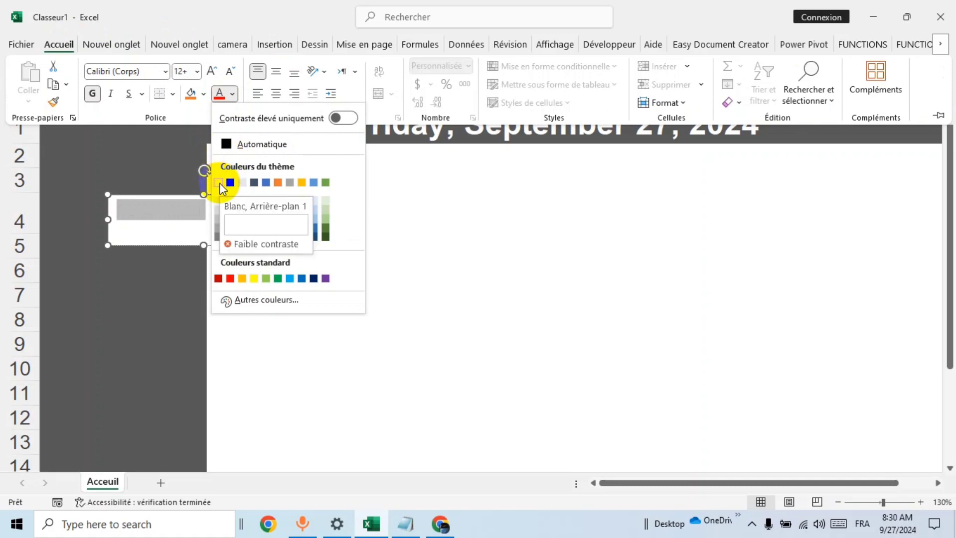
pyautogui.click(219, 182)
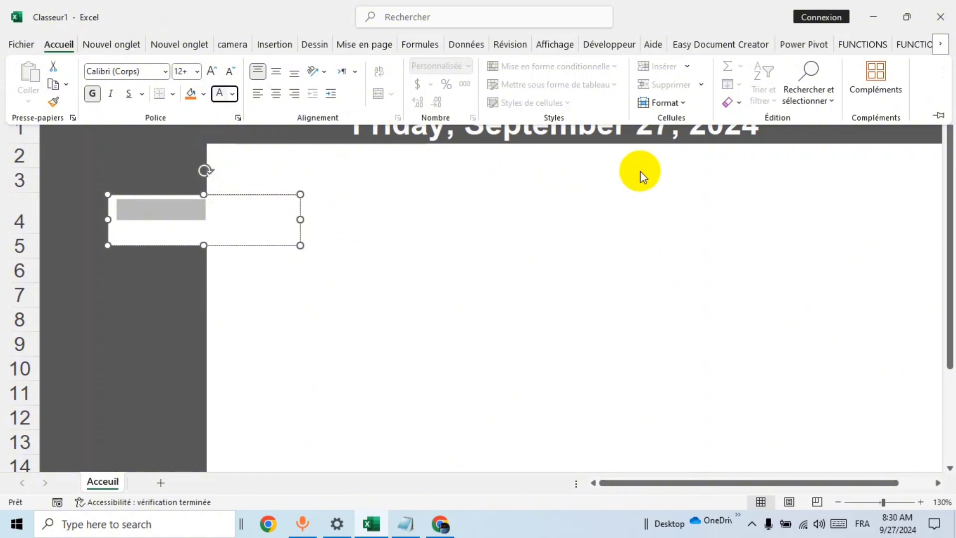
pyautogui.click(290, 247)
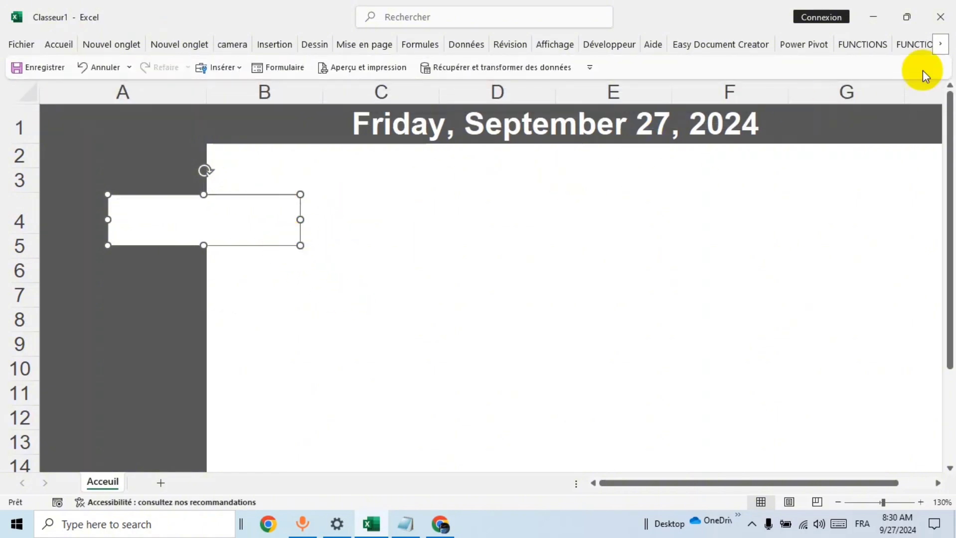
# Step: Give the text box no fill and no outline
pyautogui.click(941, 45)
pyautogui.click(944, 47)
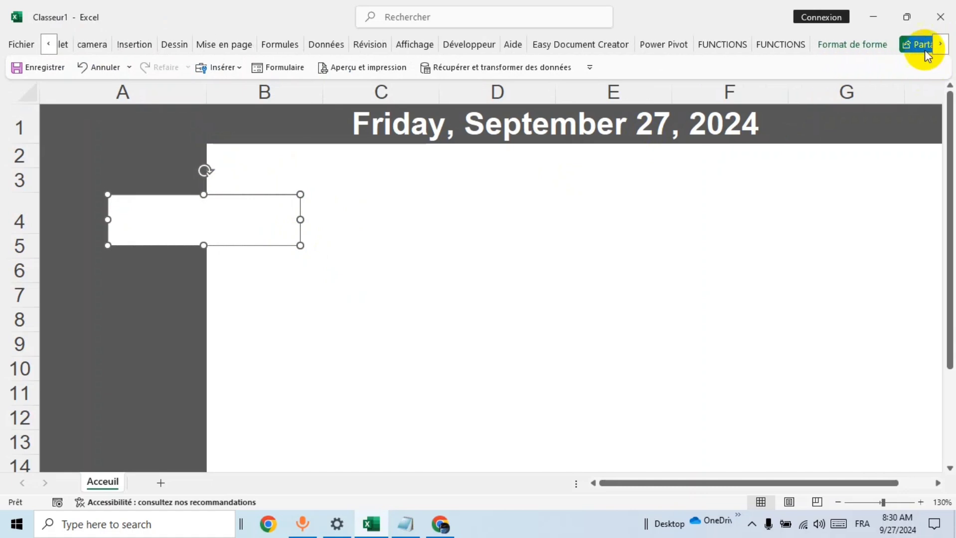
pyautogui.click(865, 44)
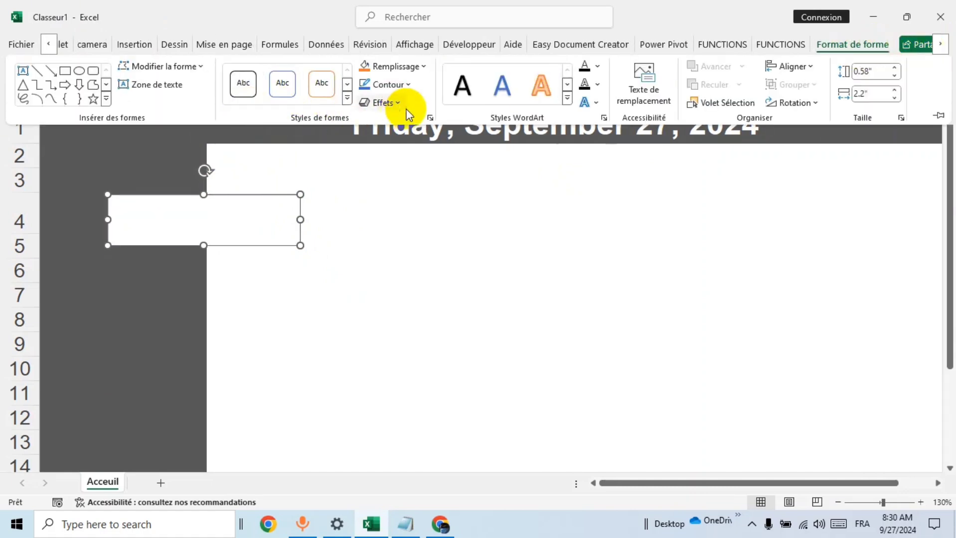
pyautogui.click(423, 68)
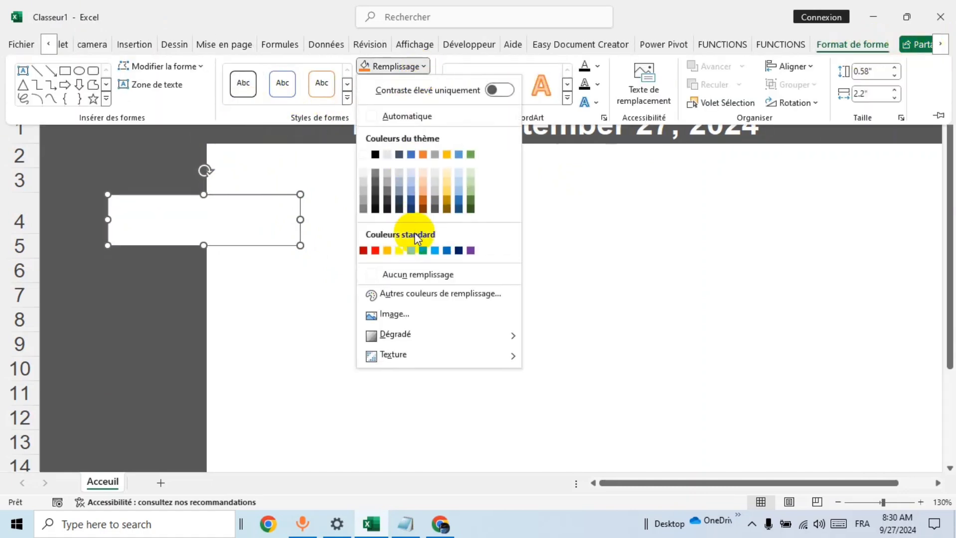
pyautogui.click(406, 274)
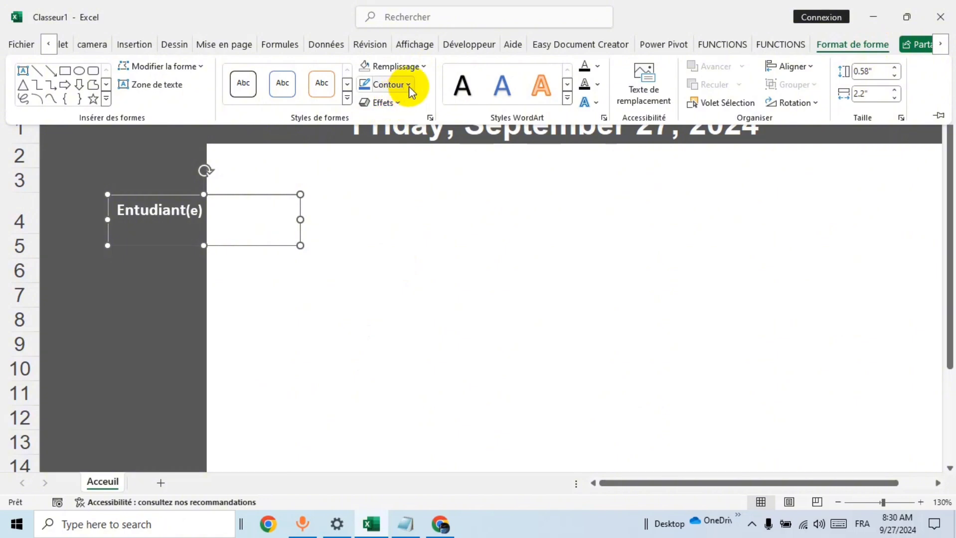
pyautogui.click(408, 85)
pyautogui.click(408, 294)
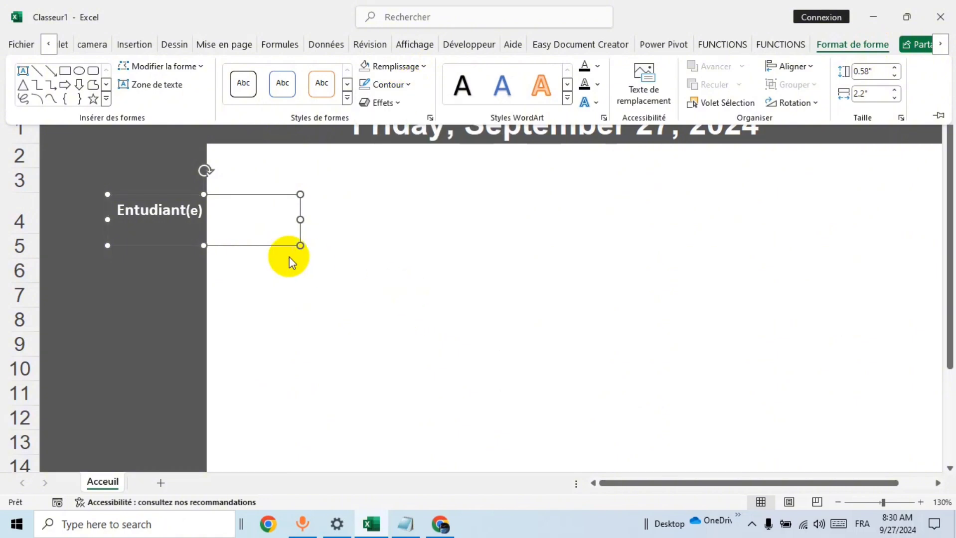
pyautogui.click(205, 243)
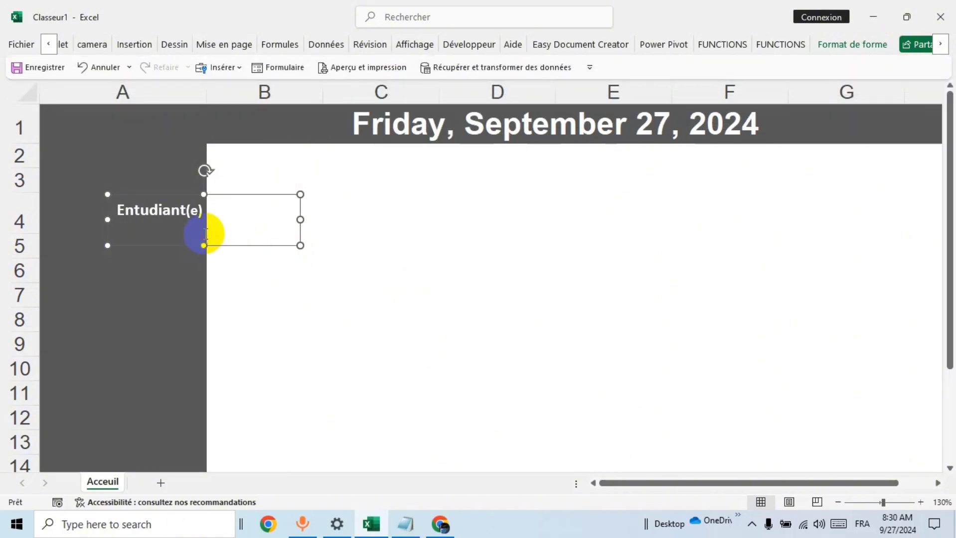
# Step: Shrink the text box into column A and correct the label to 'Etudiant(e)'
pyautogui.moveTo(204, 245); pyautogui.dragTo(206, 230)
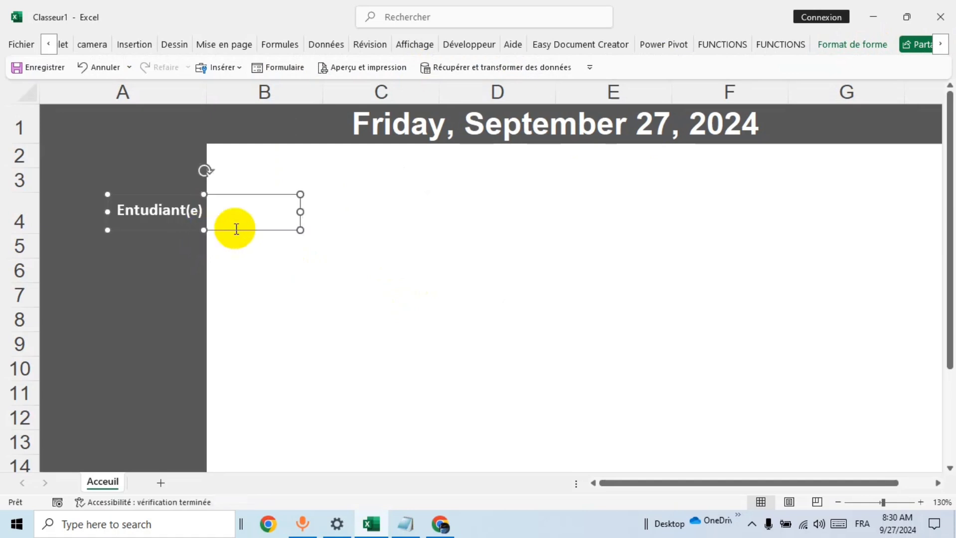
pyautogui.moveTo(299, 211); pyautogui.dragTo(138, 225)
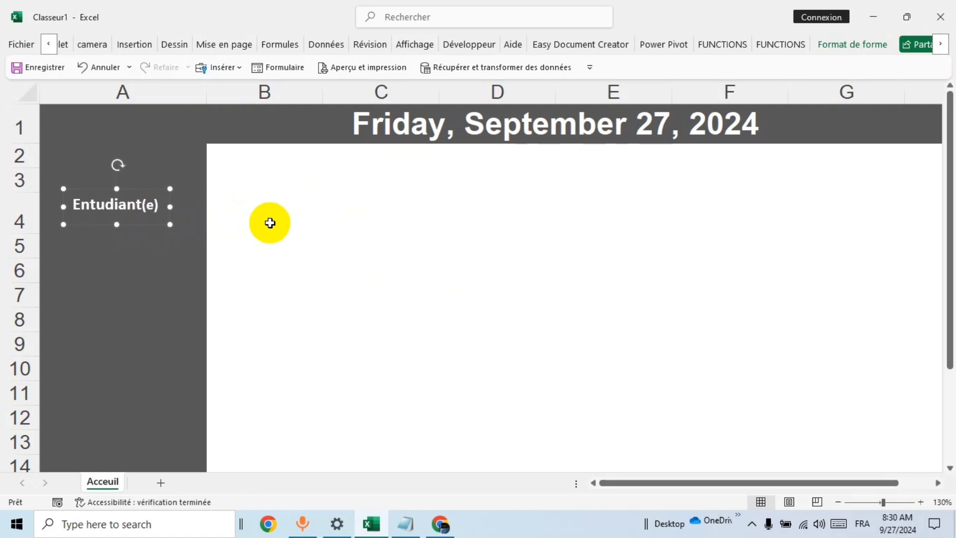
pyautogui.click(102, 213)
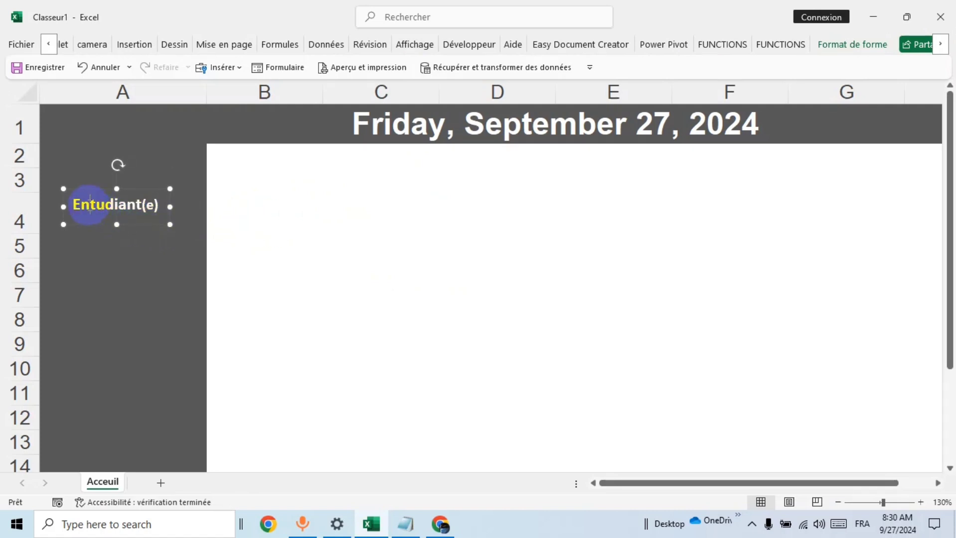
pyautogui.press('BackSpace')
pyautogui.click(288, 218)
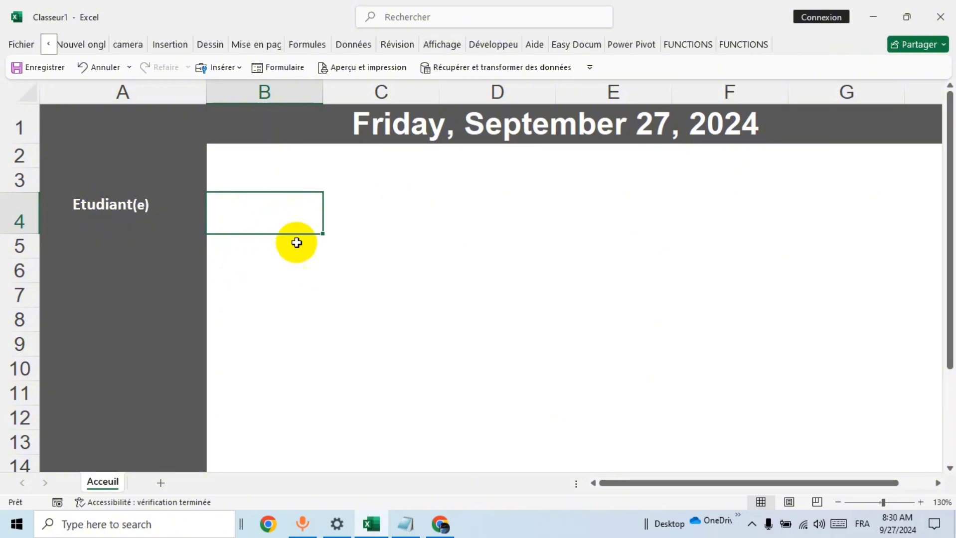
pyautogui.click(430, 240)
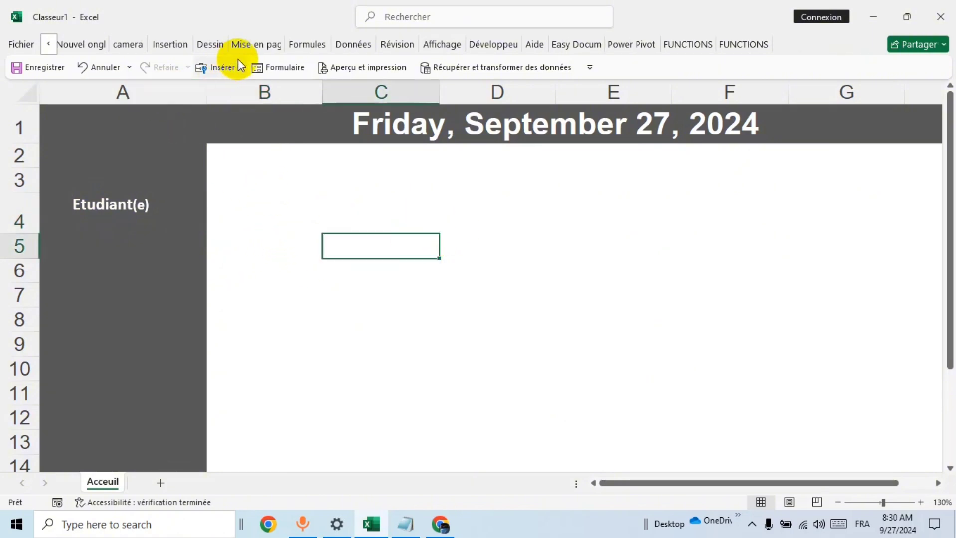
pyautogui.click(178, 47)
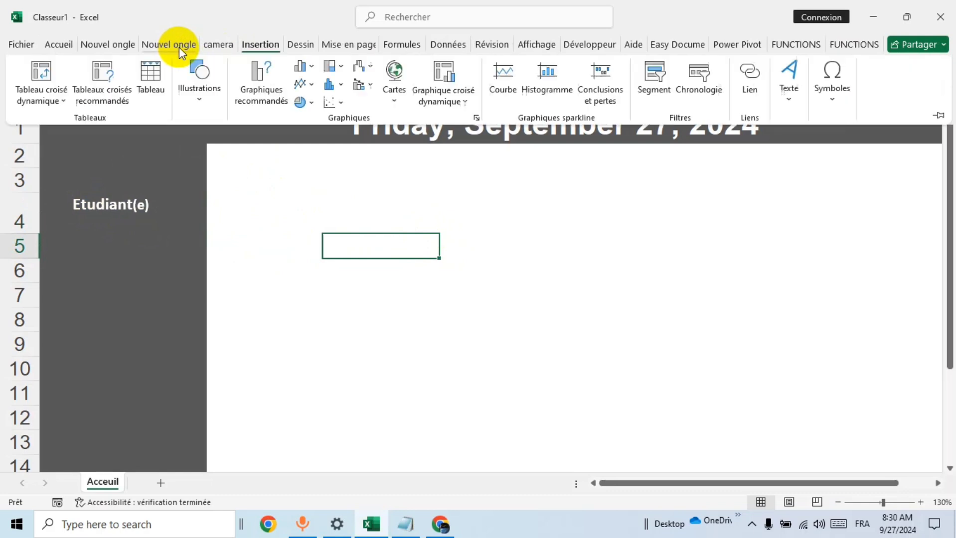
# Step: Insert the person icon from the stock Icons library onto the Accueil sheet
pyautogui.click(200, 99)
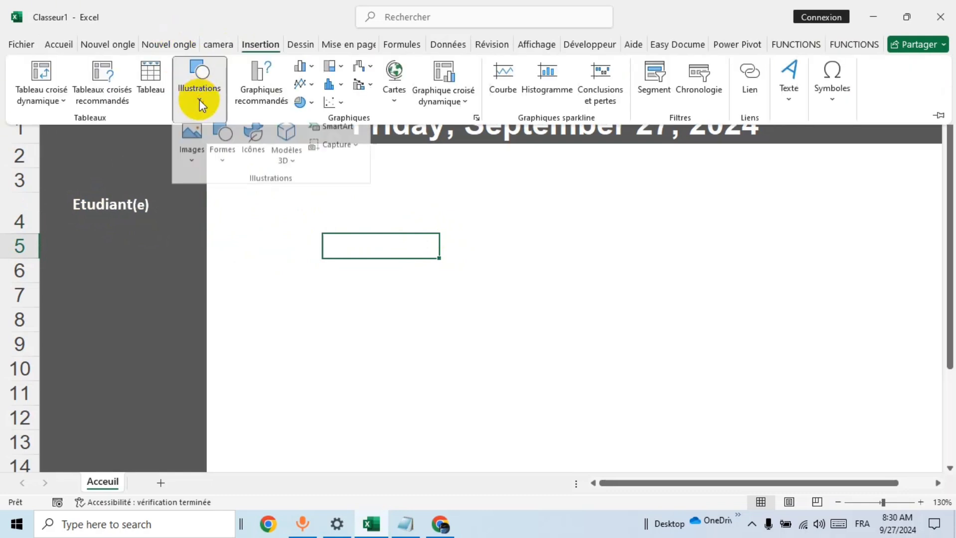
pyautogui.click(194, 169)
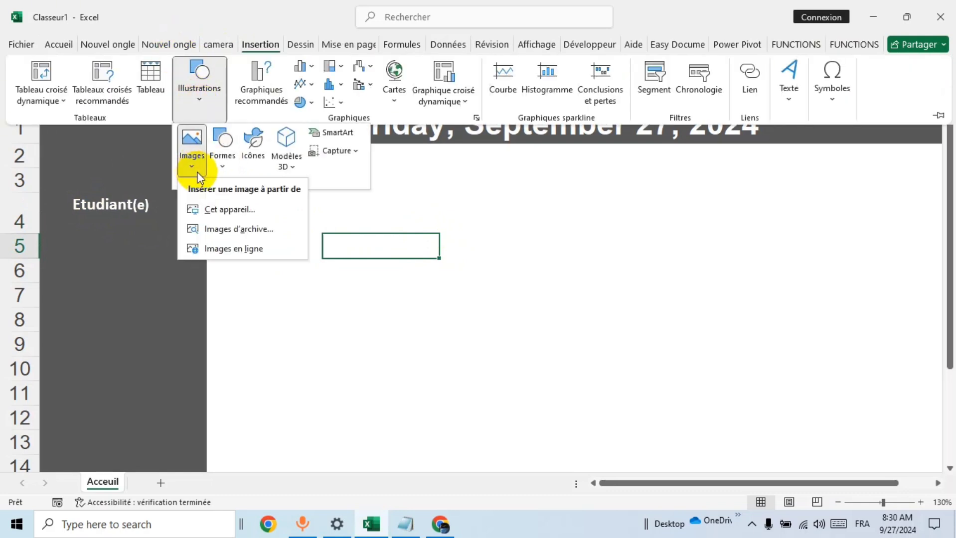
pyautogui.click(251, 156)
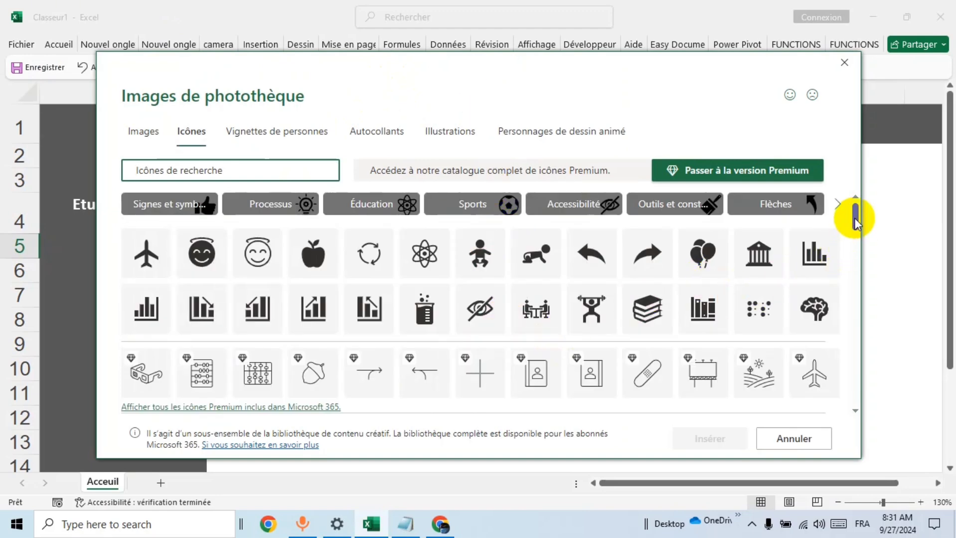
pyautogui.moveTo(856, 222); pyautogui.dragTo(854, 320)
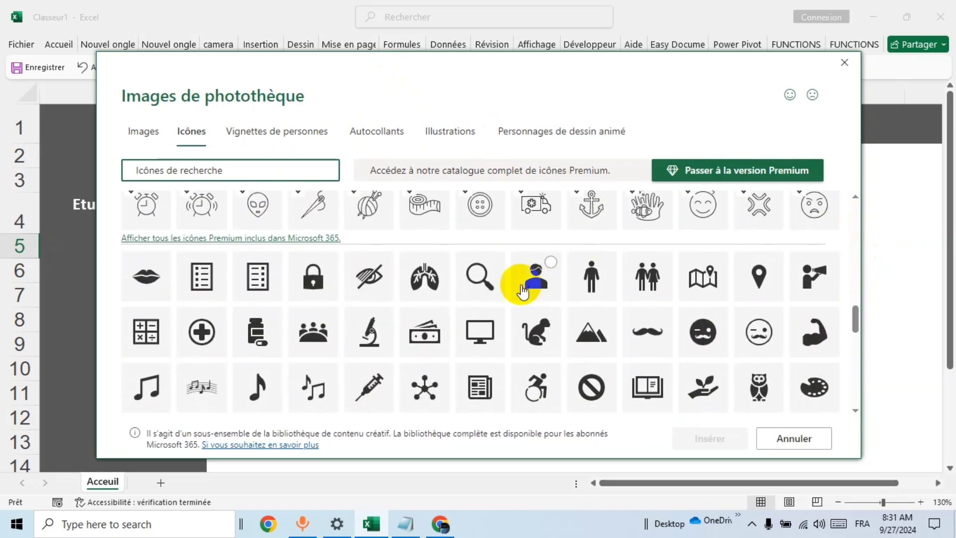
pyautogui.click(534, 277)
pyautogui.click(710, 439)
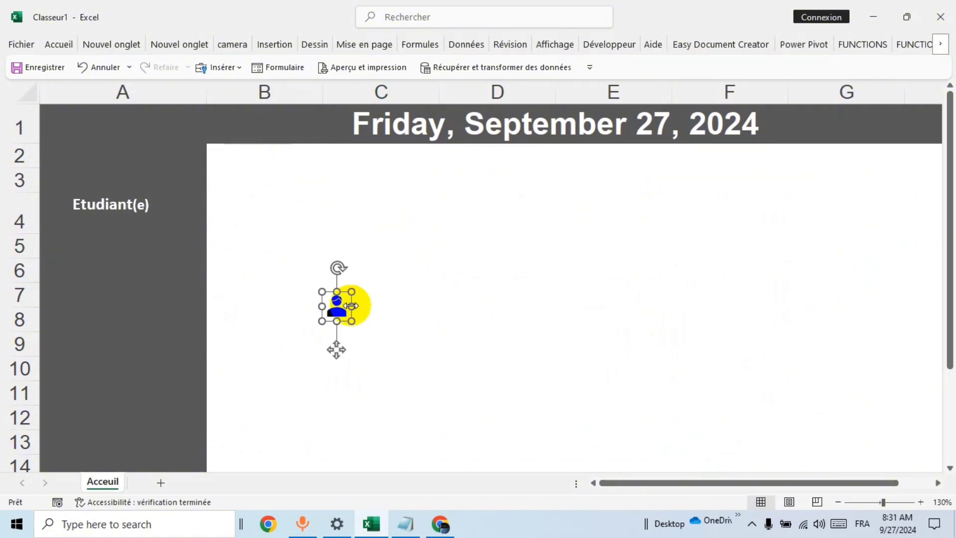
# Step: Shrink the person icon, place it left of Etudiant(e), and give it automatic white fill
pyautogui.moveTo(337, 305)
pyautogui.mouseDown()
pyautogui.moveTo(138, 275)
pyautogui.moveTo(64, 241)
pyautogui.moveTo(54, 205)
pyautogui.mouseUp()
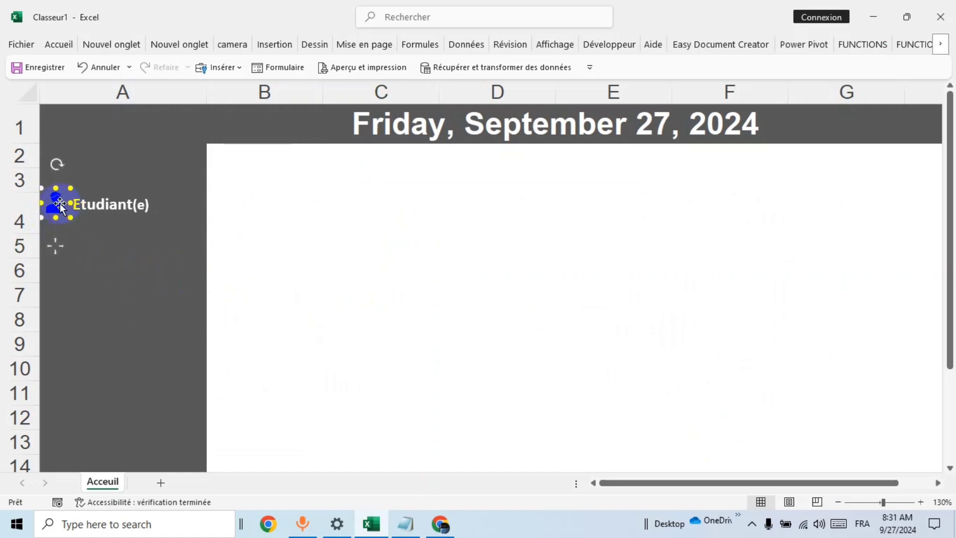
pyautogui.moveTo(60, 205); pyautogui.dragTo(57, 203)
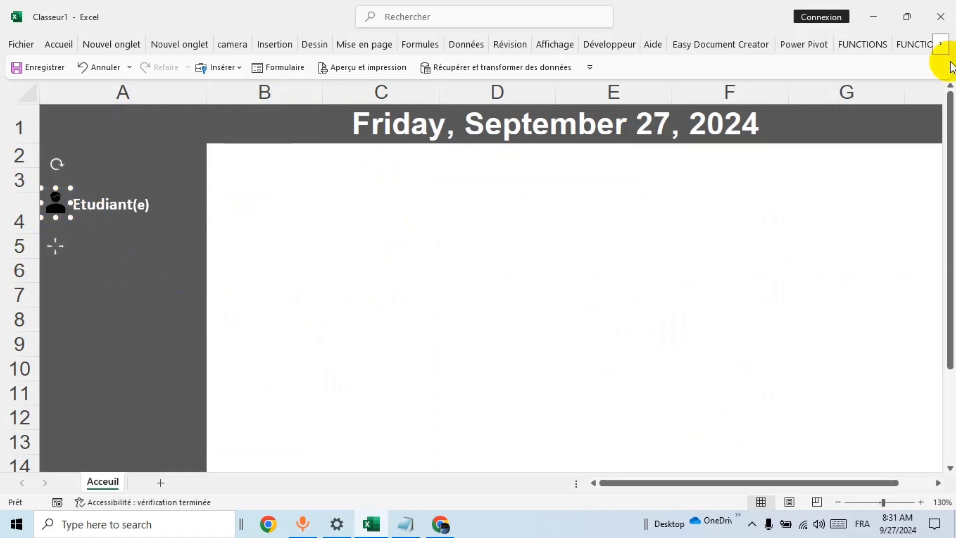
pyautogui.click(940, 44)
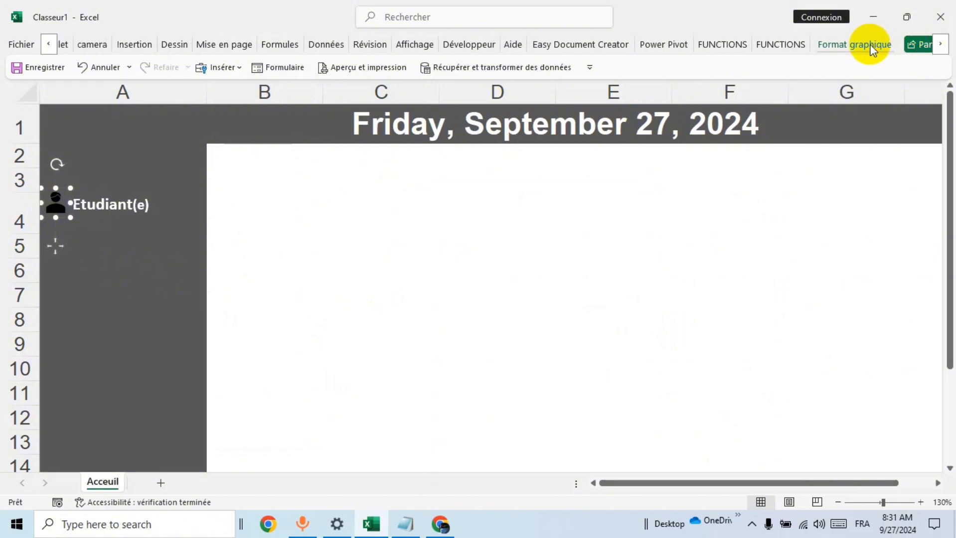
pyautogui.click(872, 46)
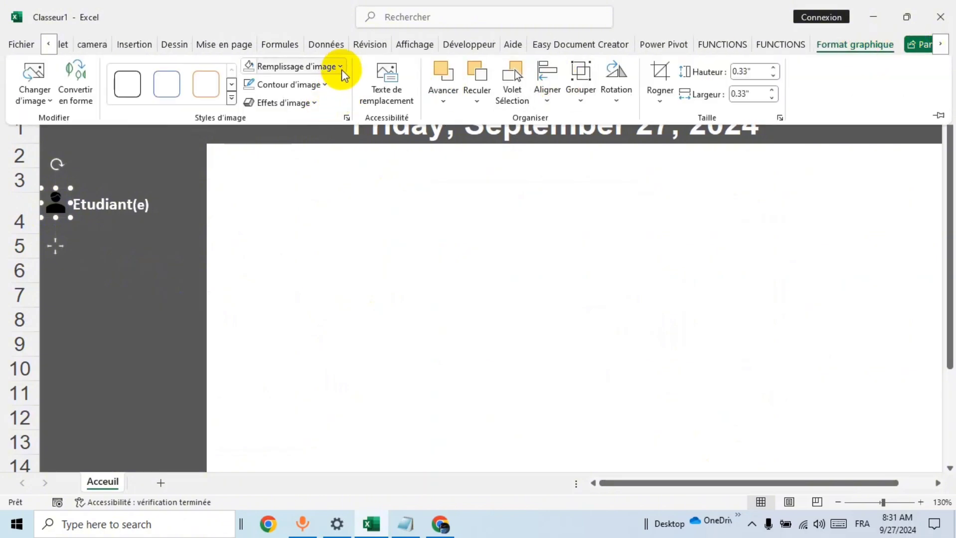
pyautogui.click(342, 69)
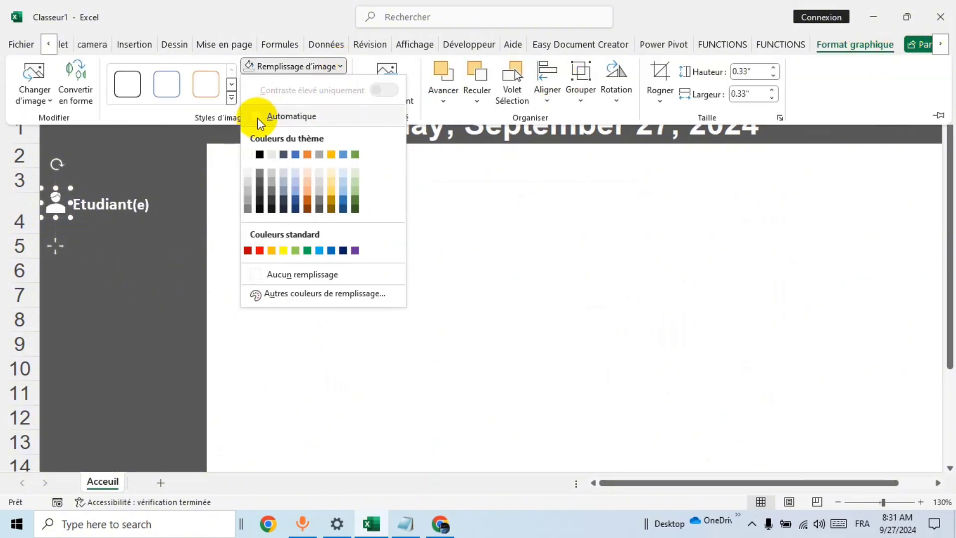
pyautogui.click(259, 117)
pyautogui.click(286, 227)
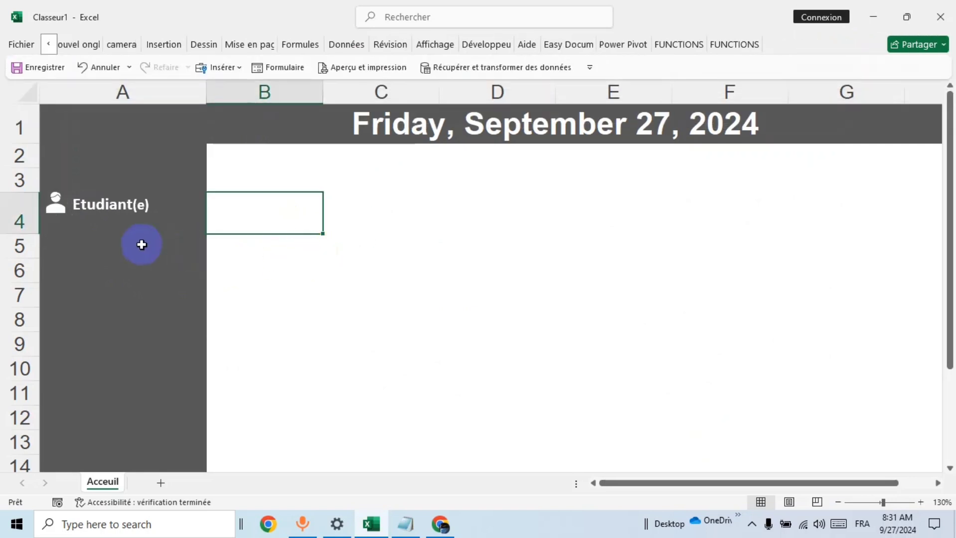
pyautogui.click(56, 207)
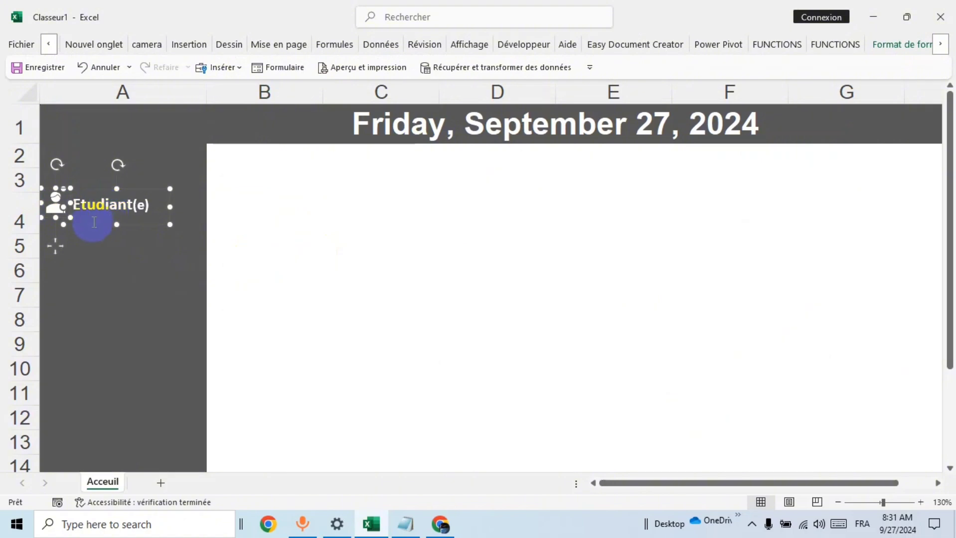
# Step: Group the person icon and Etudiant(e) label into one object
pyautogui.rightClick(86, 225)
pyautogui.moveTo(129, 311)
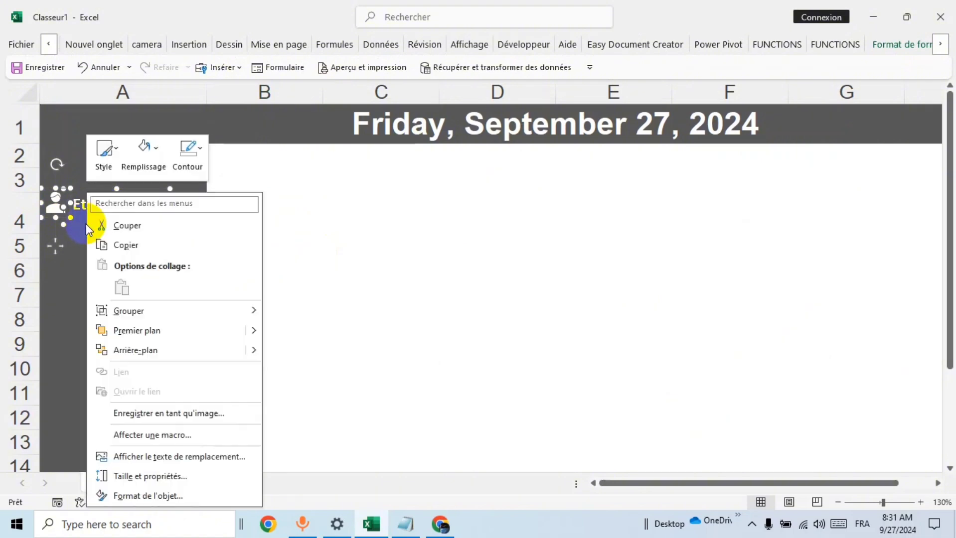
pyautogui.click(272, 314)
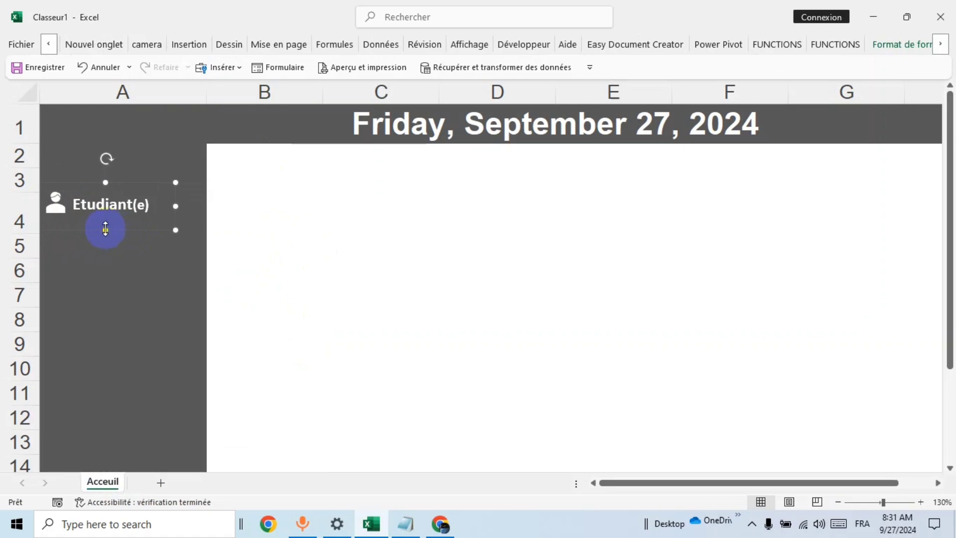
pyautogui.moveTo(105, 229); pyautogui.dragTo(105, 226)
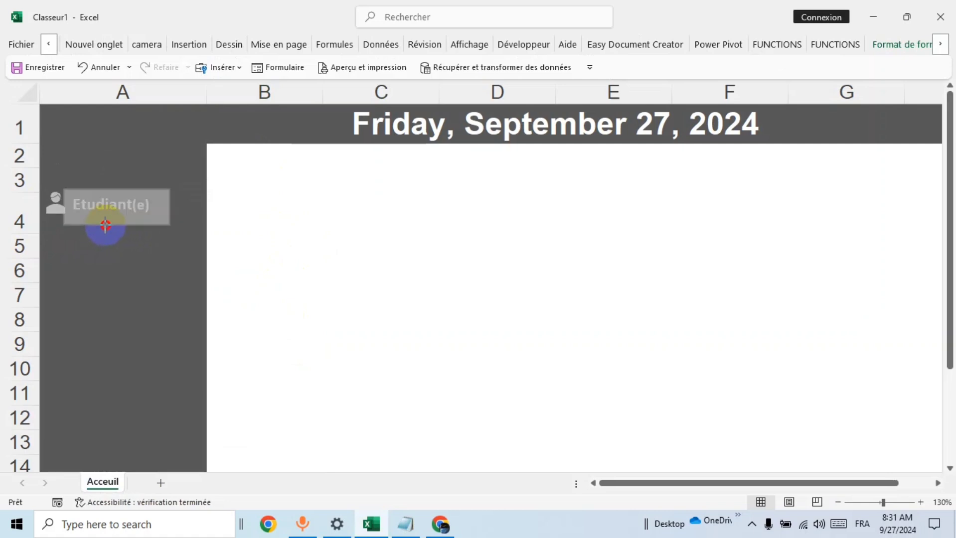
pyautogui.click(267, 232)
# Step: Shift the group slightly right and drag a copy down toward row 6
pyautogui.click(114, 209)
pyautogui.moveTo(80, 223)
pyautogui.mouseDown()
pyautogui.moveTo(95, 217)
pyautogui.moveTo(91, 231)
pyautogui.mouseUp()
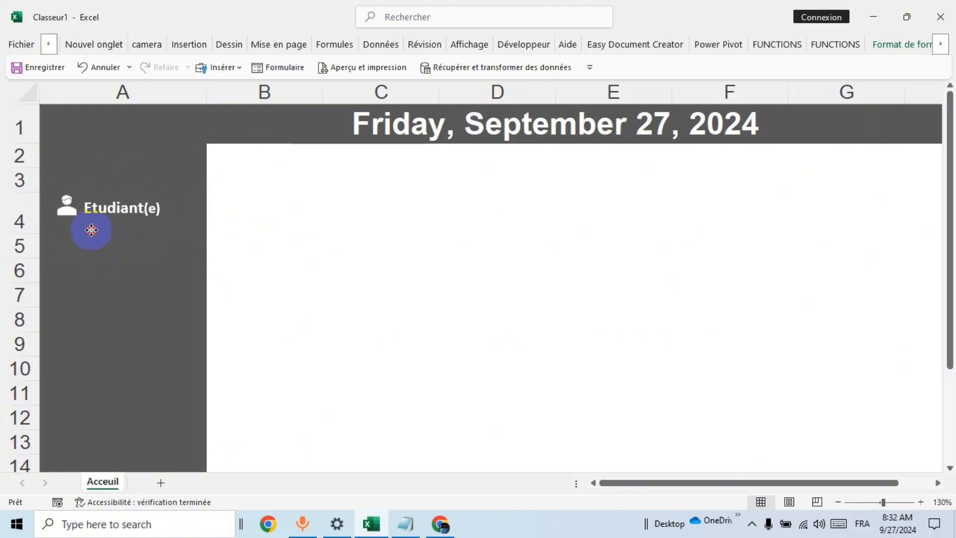
pyautogui.moveTo(92, 231); pyautogui.dragTo(90, 230)
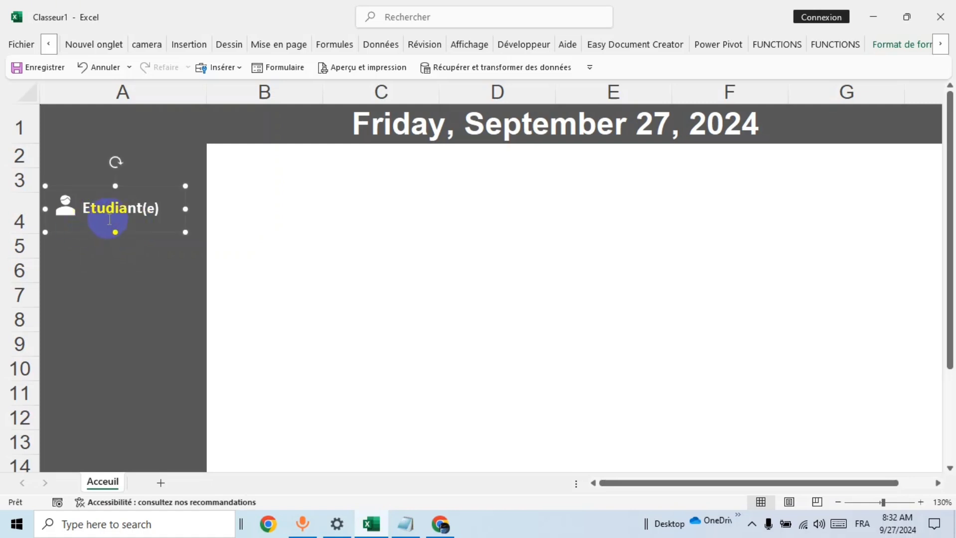
pyautogui.moveTo(115, 222)
pyautogui.mouseDown()
pyautogui.moveTo(93, 226)
pyautogui.moveTo(93, 298)
pyautogui.moveTo(88, 284)
pyautogui.mouseUp()
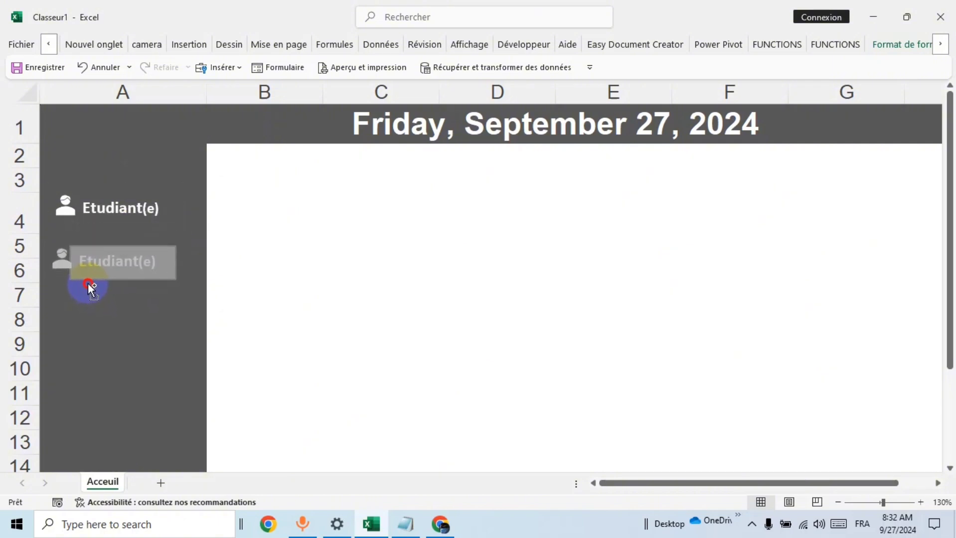
# Step: Place copies of the icon-and-label group at rows 5–6, 7–8 and 9–10
pyautogui.moveTo(87, 284); pyautogui.dragTo(91, 330)
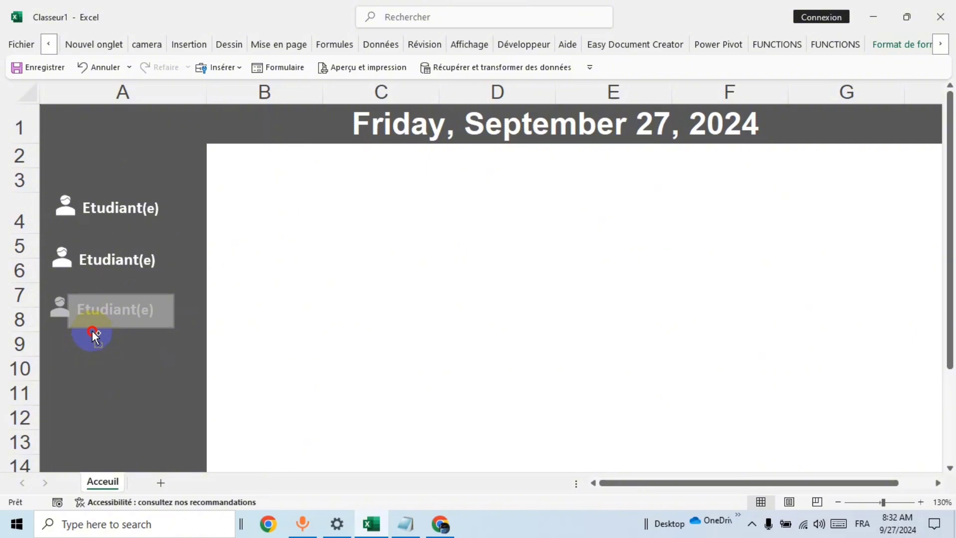
pyautogui.moveTo(91, 330); pyautogui.dragTo(95, 387)
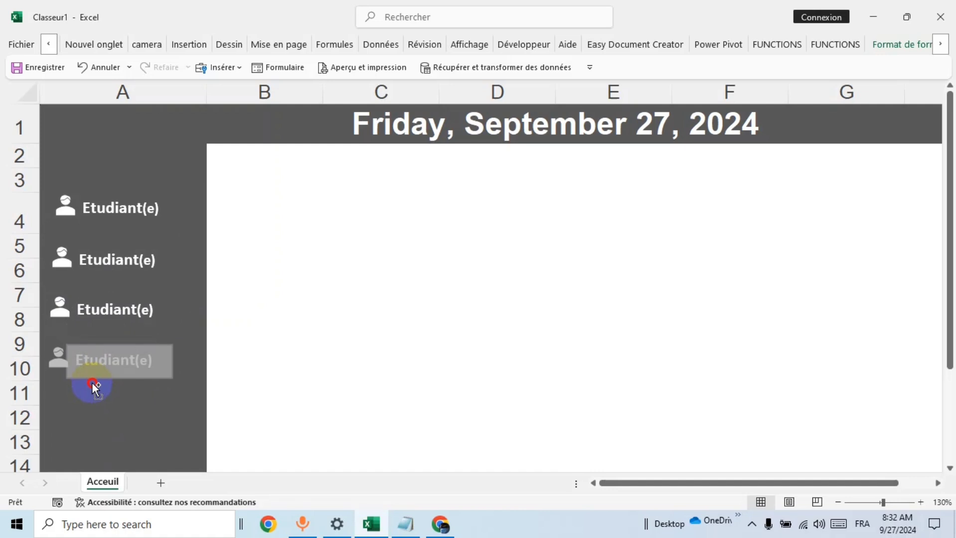
pyautogui.moveTo(93, 388); pyautogui.dragTo(93, 382)
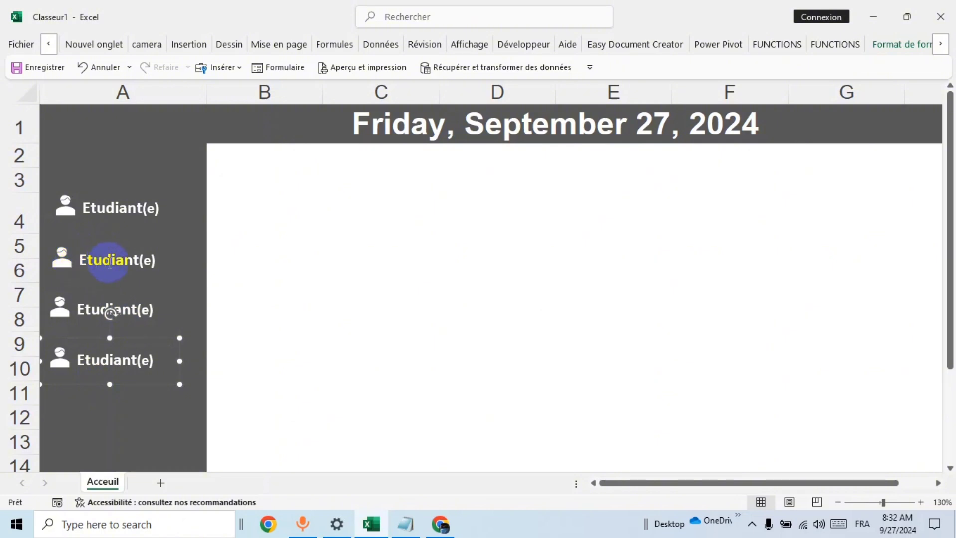
pyautogui.click(138, 260)
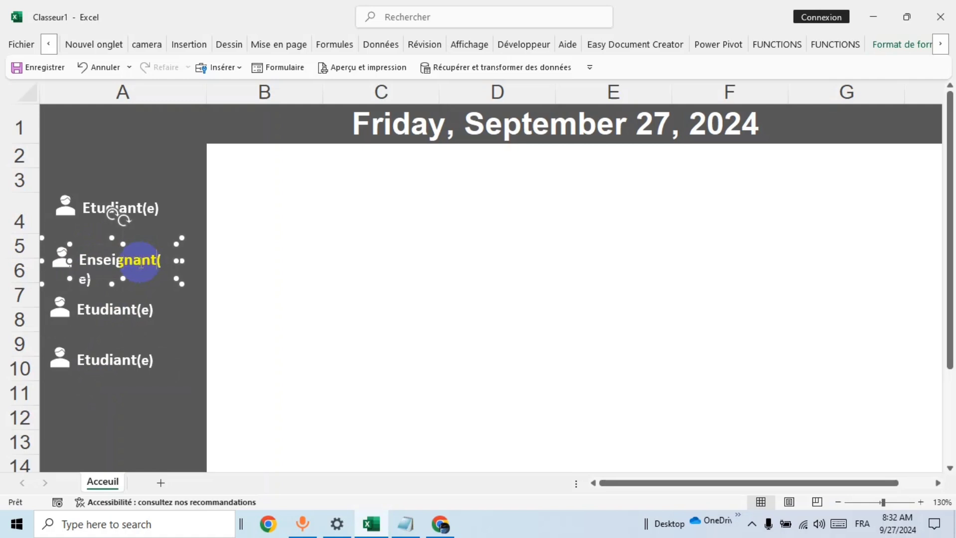
# Step: Fit the second label 'Enseignant(e)' onto a single line
pyautogui.click(180, 261)
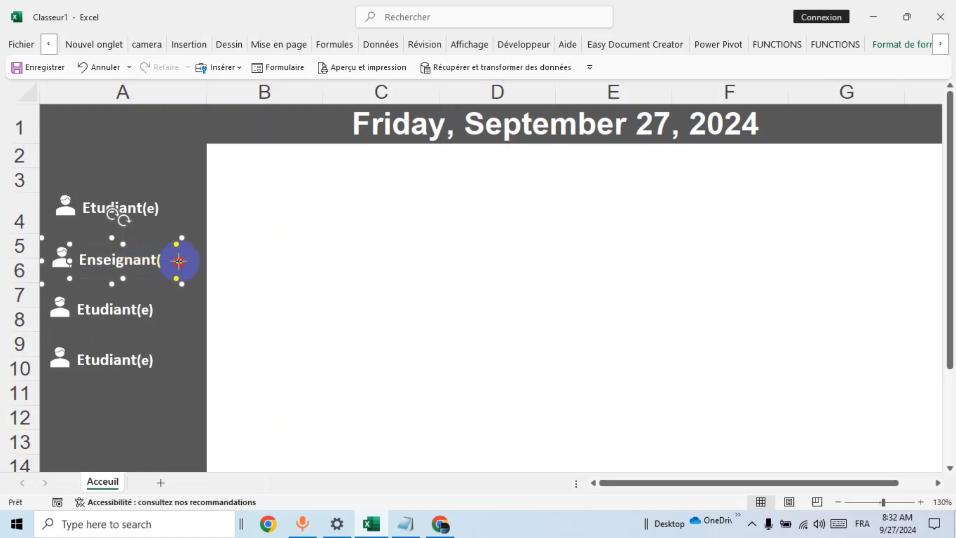
pyautogui.doubleClick(180, 261)
pyautogui.click(182, 263)
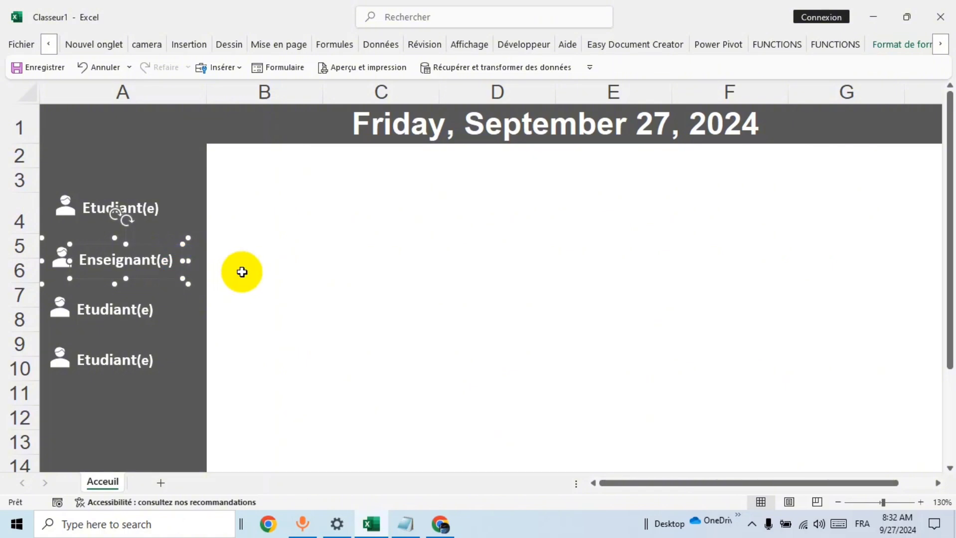
pyautogui.click(244, 272)
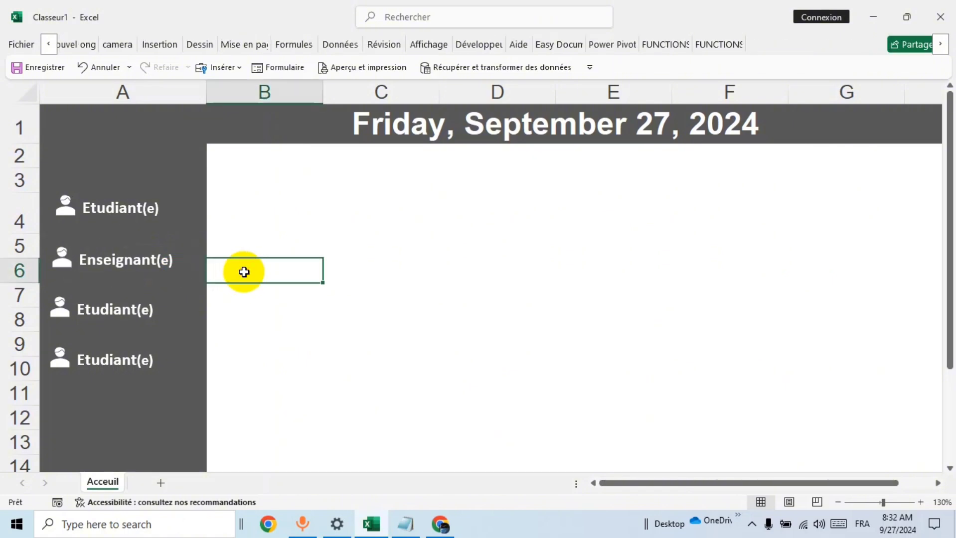
# Step: Relabel the third and fourth copies as 'Parents' and 'Transport'
pyautogui.click(137, 306)
pyautogui.write('Parents')
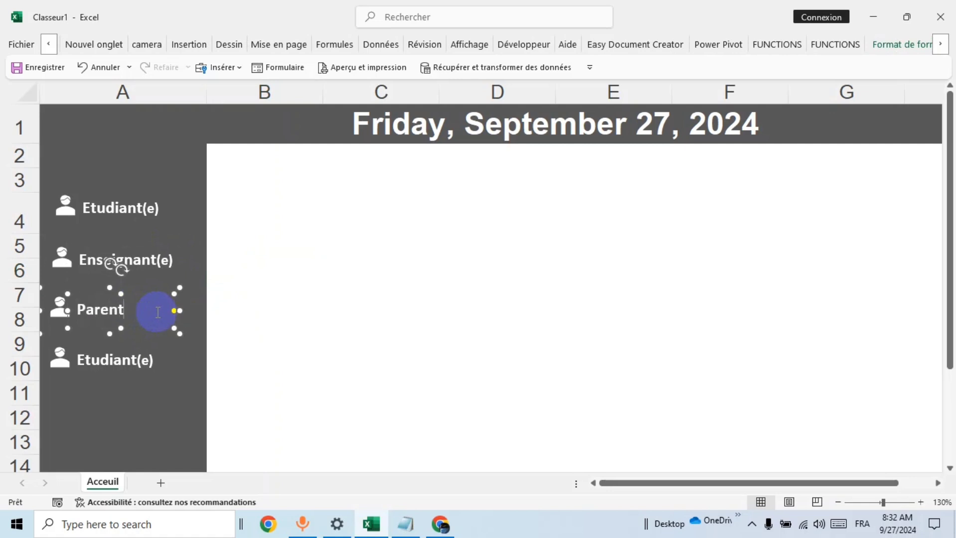
pyautogui.click(154, 364)
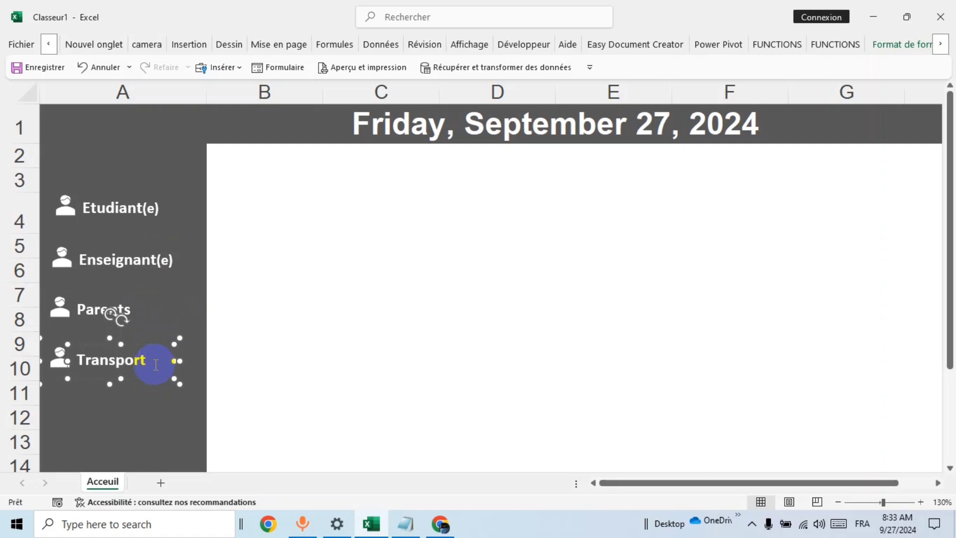
pyautogui.click(256, 315)
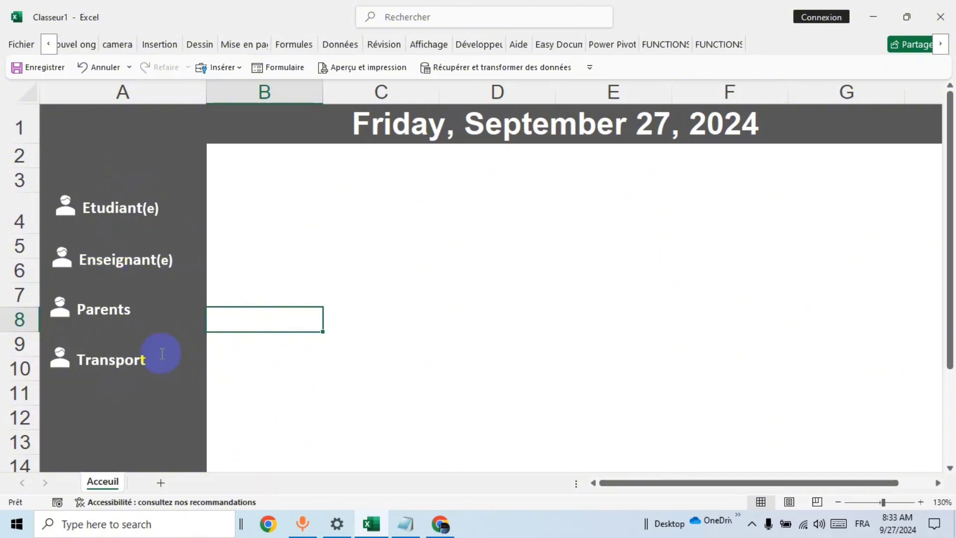
pyautogui.click(328, 243)
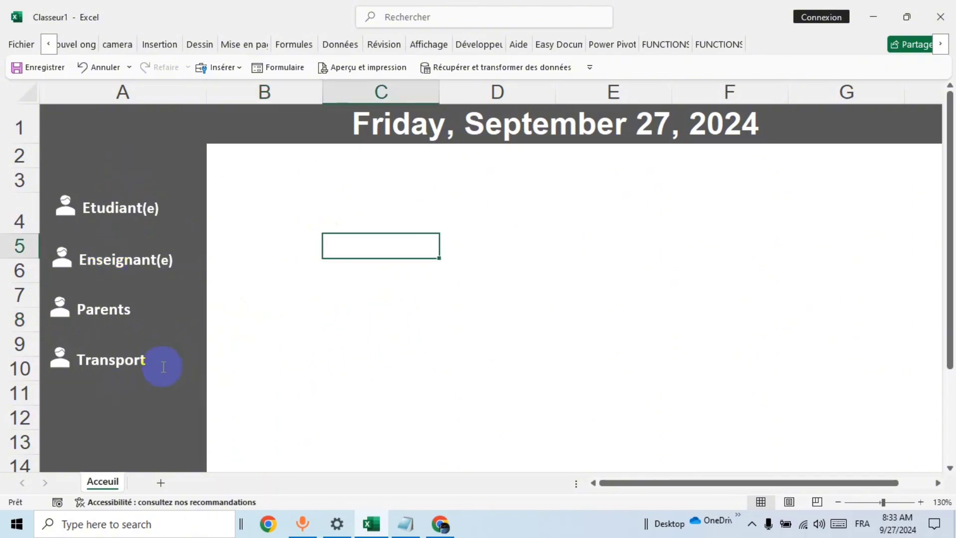
# Step: Choose to change the Enseignant(e) icon using the icon library
pyautogui.click(63, 260)
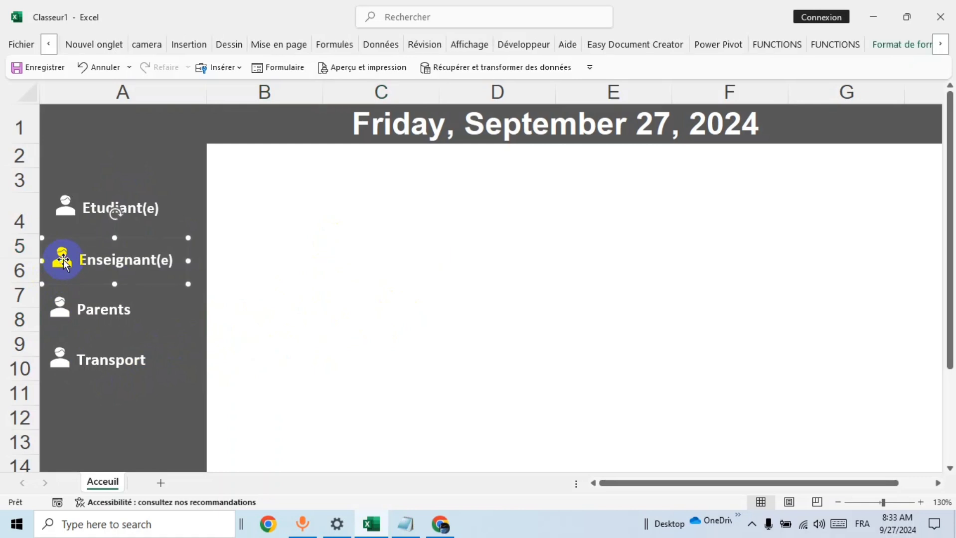
pyautogui.click(63, 261)
pyautogui.rightClick(65, 261)
pyautogui.moveTo(126, 289)
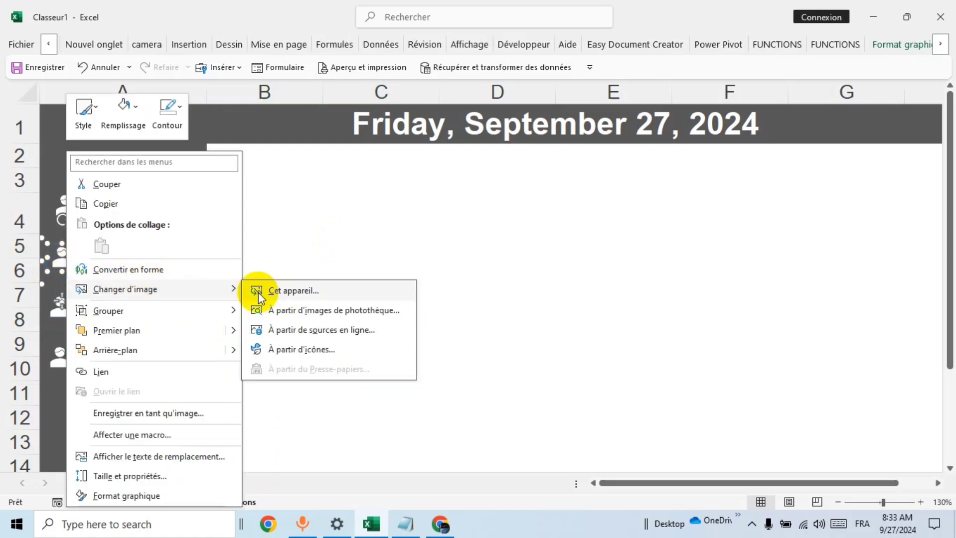
pyautogui.click(328, 351)
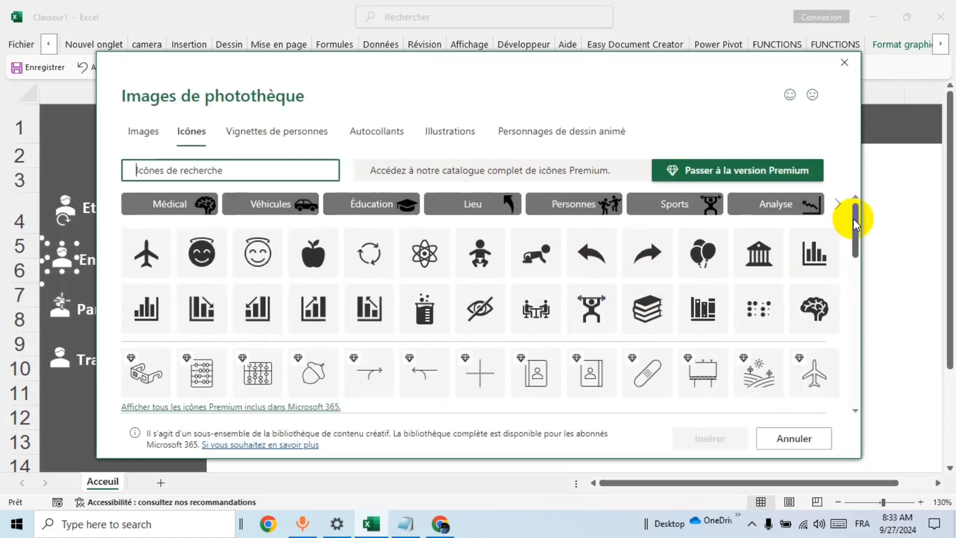
# Step: Replace it with the presenter-at-a-board icon
pyautogui.moveTo(854, 219)
pyautogui.mouseDown()
pyautogui.moveTo(836, 329)
pyautogui.moveTo(845, 399)
pyautogui.moveTo(830, 352)
pyautogui.mouseUp()
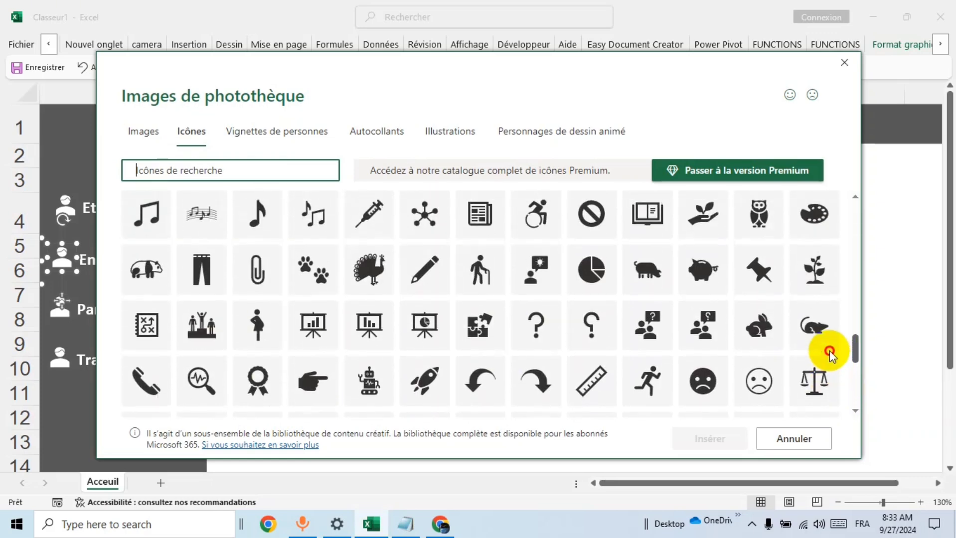
pyautogui.moveTo(829, 353); pyautogui.dragTo(823, 298)
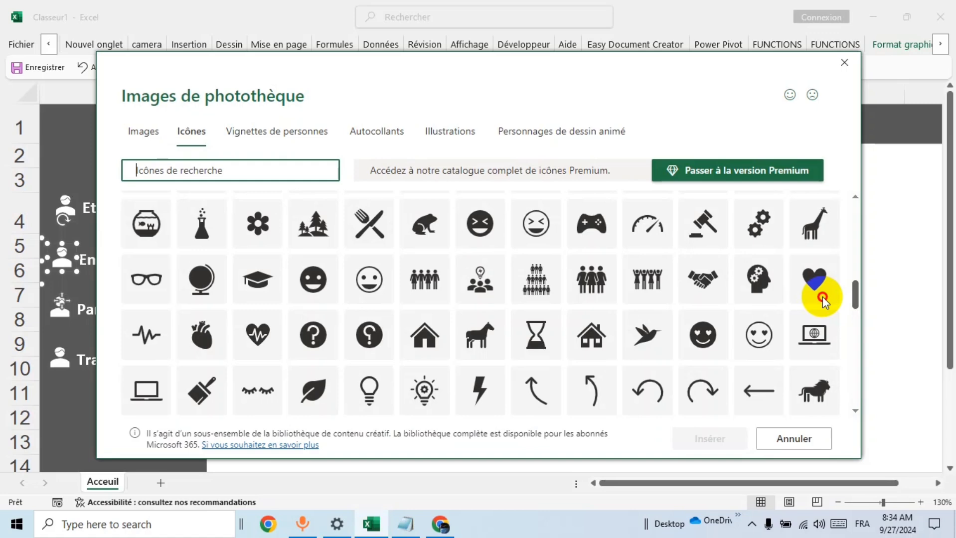
pyautogui.scroll(1, 823, 297)
pyautogui.scroll(1, 821, 290)
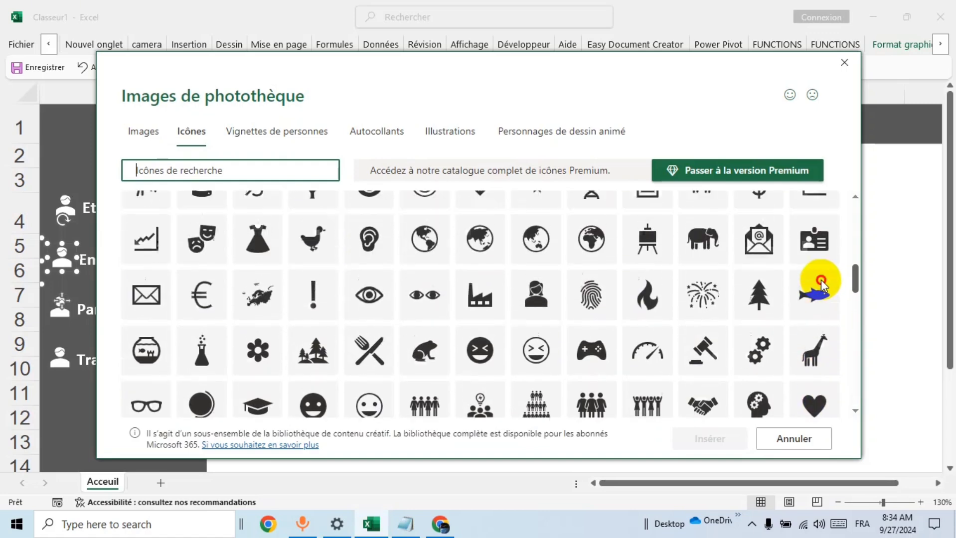
pyautogui.scroll(1, 822, 284)
pyautogui.scroll(1, 821, 277)
pyautogui.scroll(1, 818, 264)
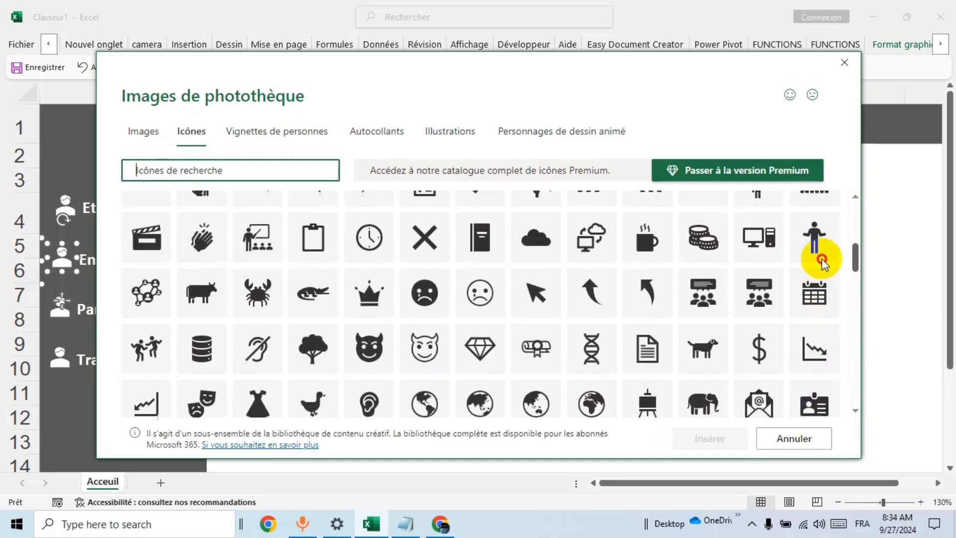
pyautogui.click(258, 238)
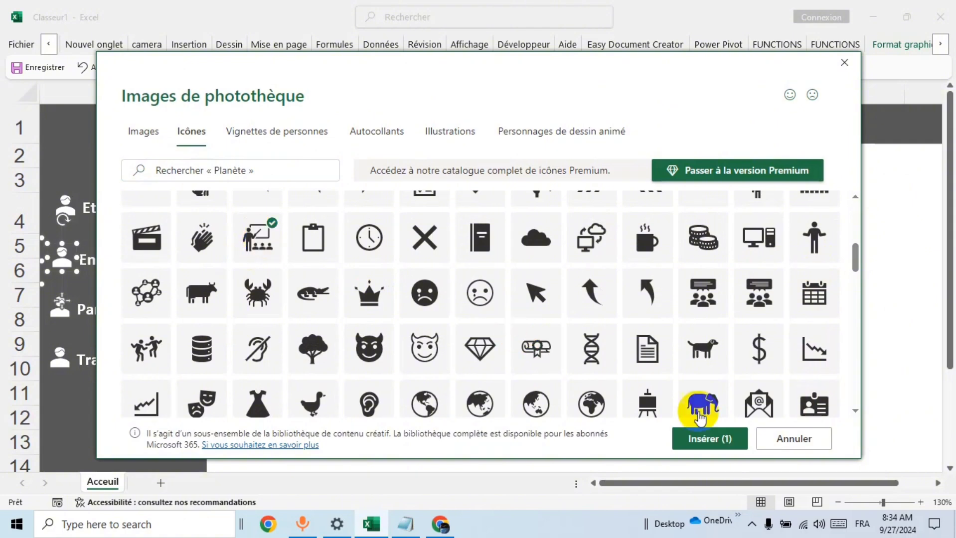
pyautogui.click(707, 442)
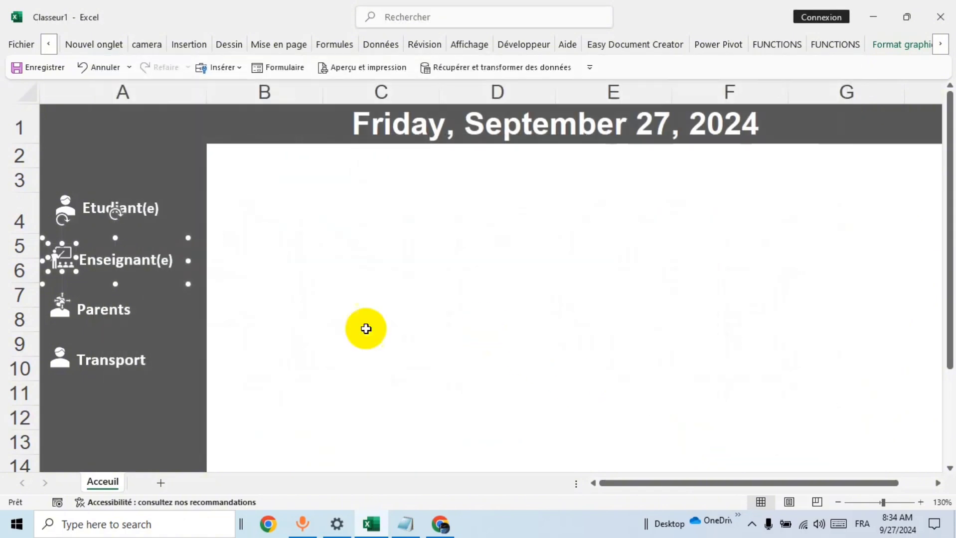
pyautogui.click(256, 286)
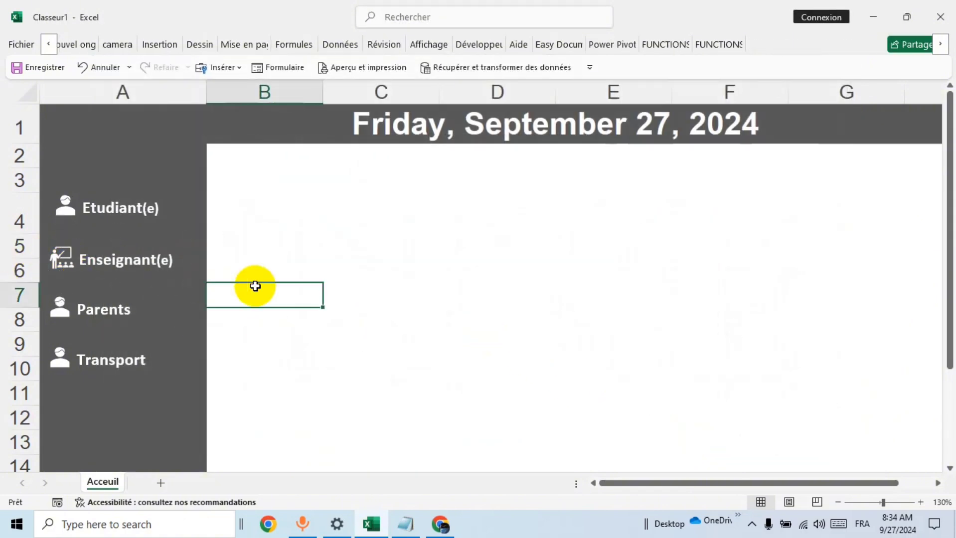
# Step: Swap the Parents icon for the two-people icon from the icon library
pyautogui.click(60, 309)
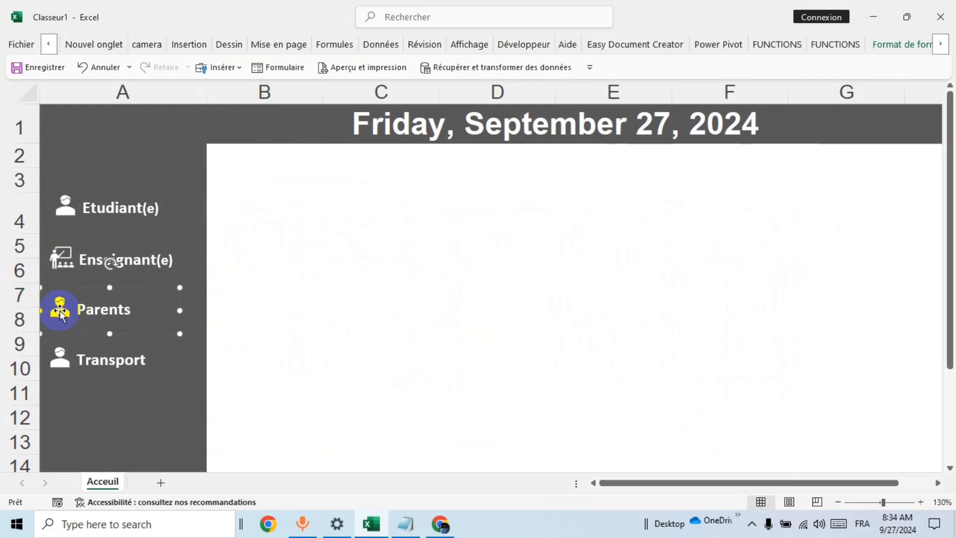
pyautogui.rightClick(62, 310)
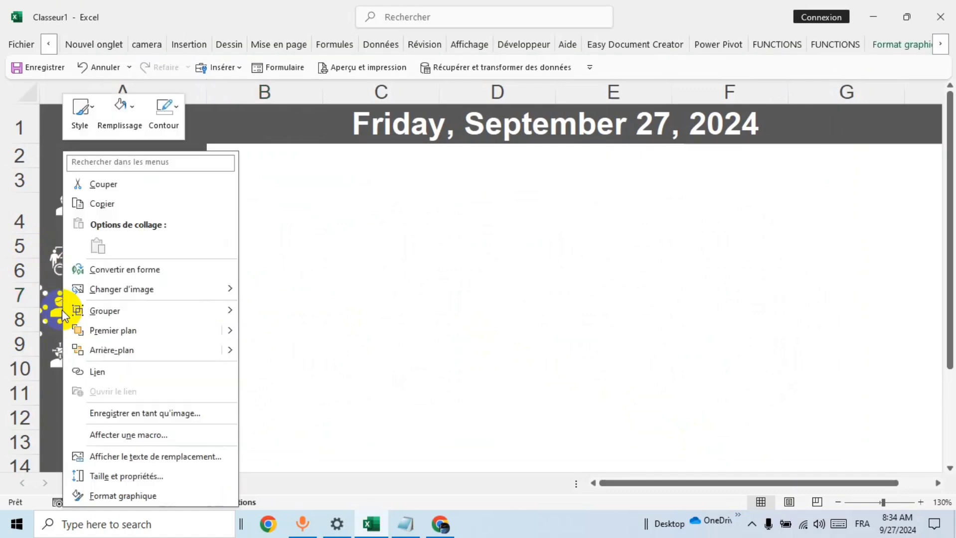
pyautogui.moveTo(121, 289)
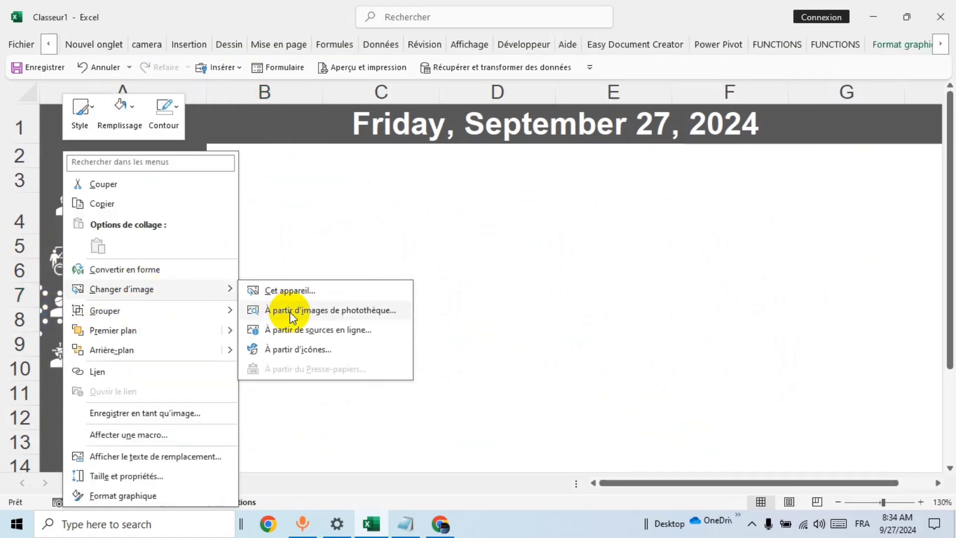
pyautogui.click(291, 347)
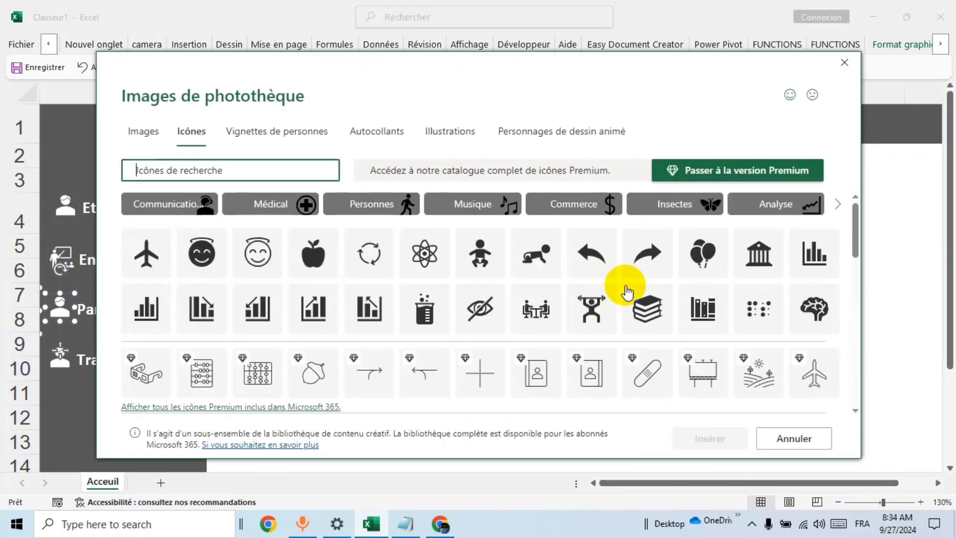
pyautogui.moveTo(855, 226); pyautogui.dragTo(858, 329)
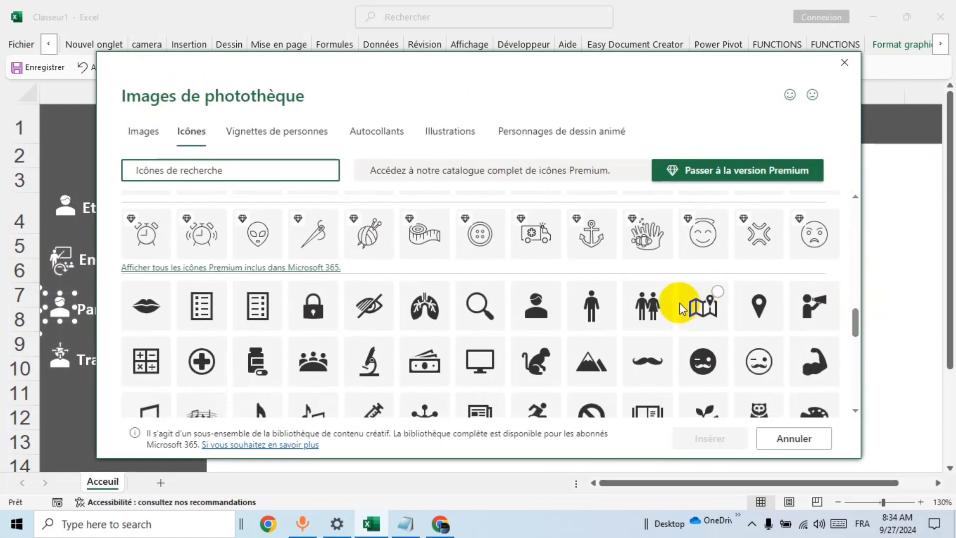
pyautogui.click(667, 322)
pyautogui.click(708, 441)
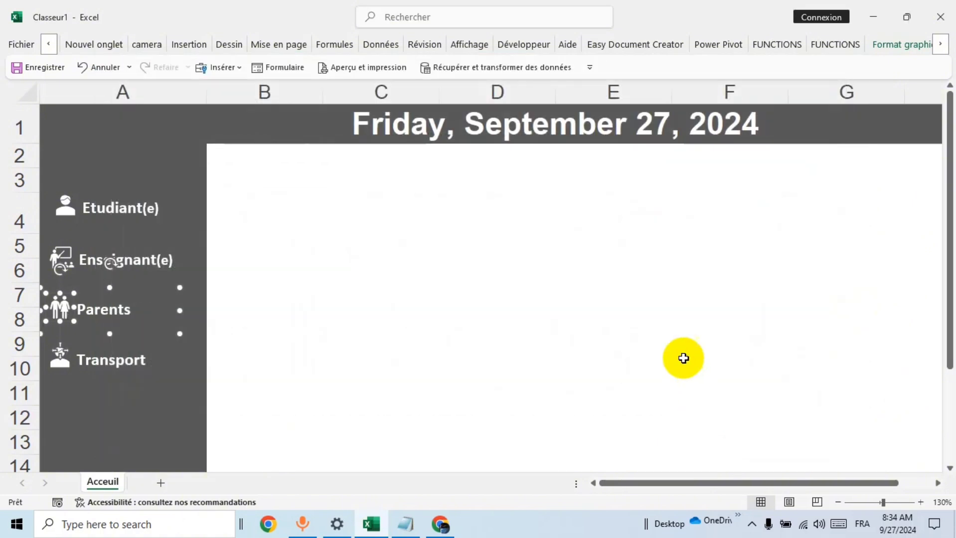
pyautogui.click(306, 315)
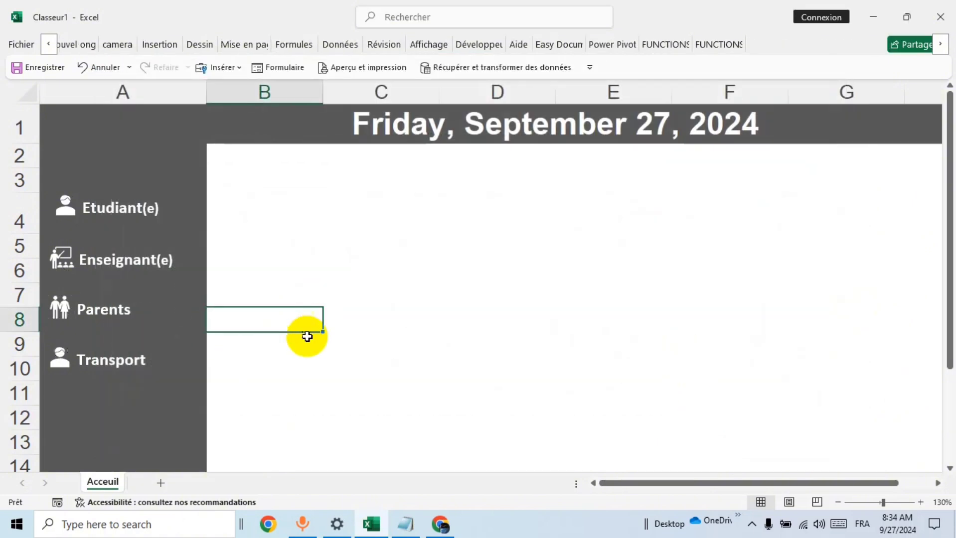
# Step: Replace the Transport sidebar picture with the bus icon from the icon library
pyautogui.click(60, 363)
pyautogui.click(60, 362)
pyautogui.rightClick(61, 363)
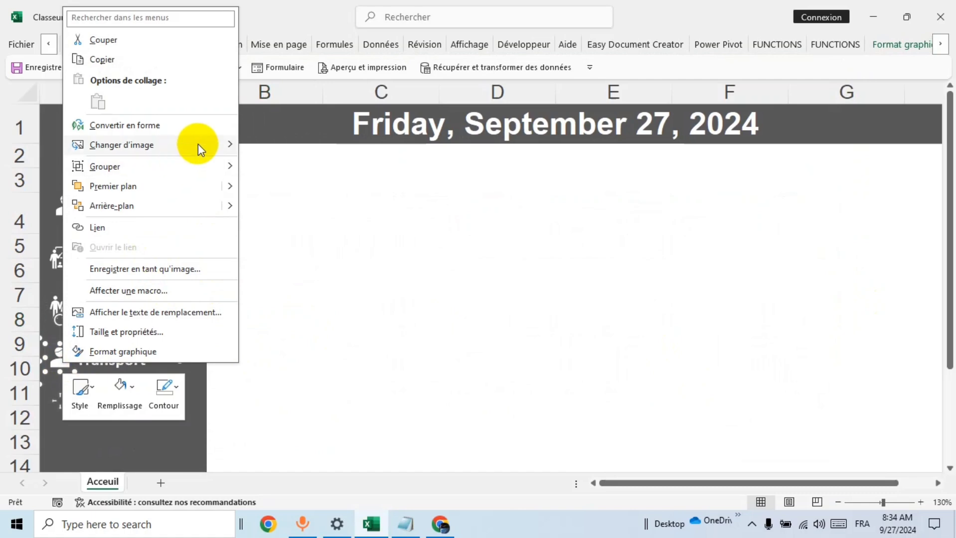
pyautogui.click(305, 206)
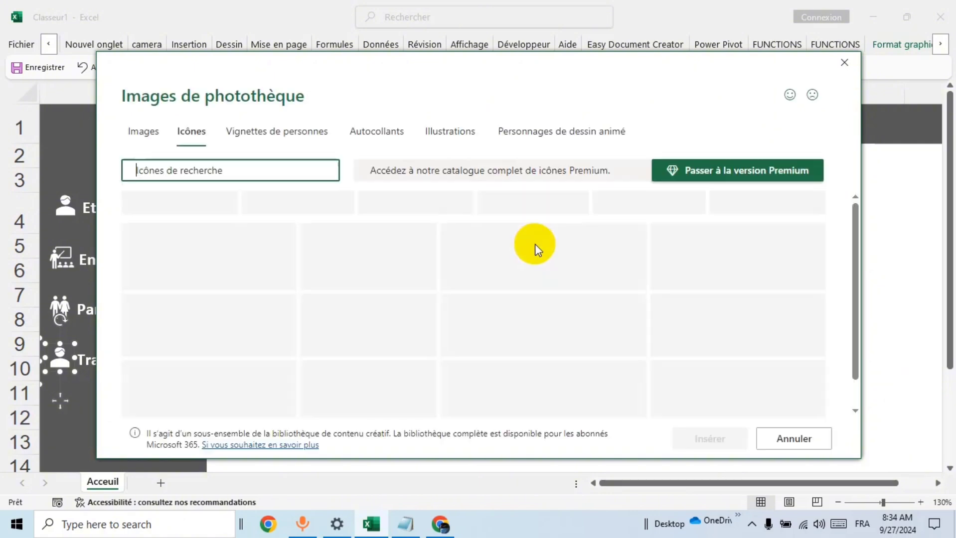
pyautogui.moveTo(855, 226)
pyautogui.mouseDown()
pyautogui.moveTo(843, 331)
pyautogui.moveTo(853, 446)
pyautogui.mouseUp()
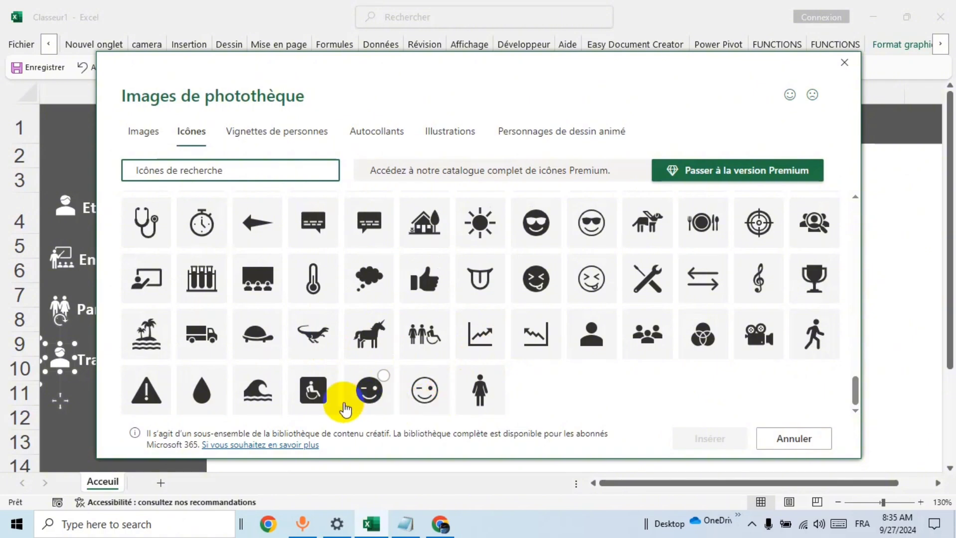
pyautogui.write('c')
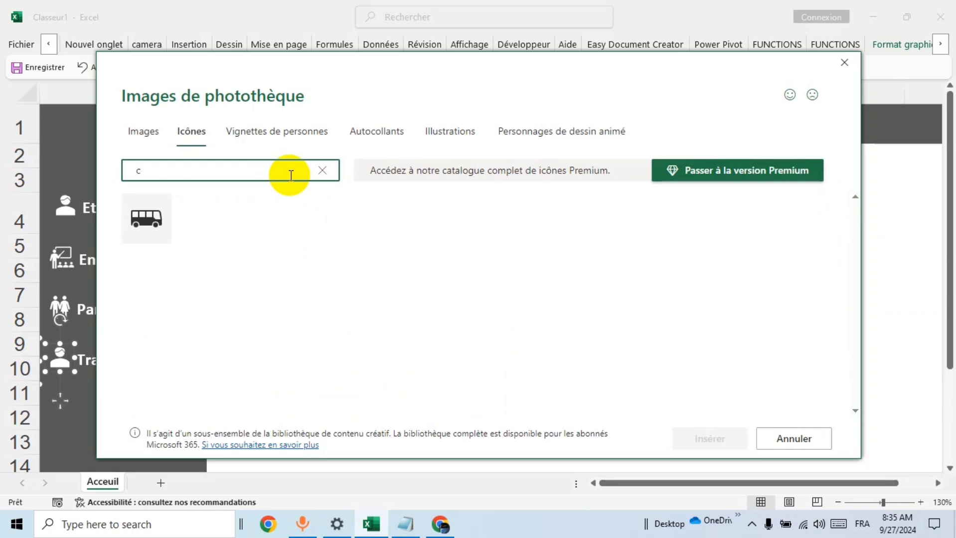
pyautogui.press('BackSpace')
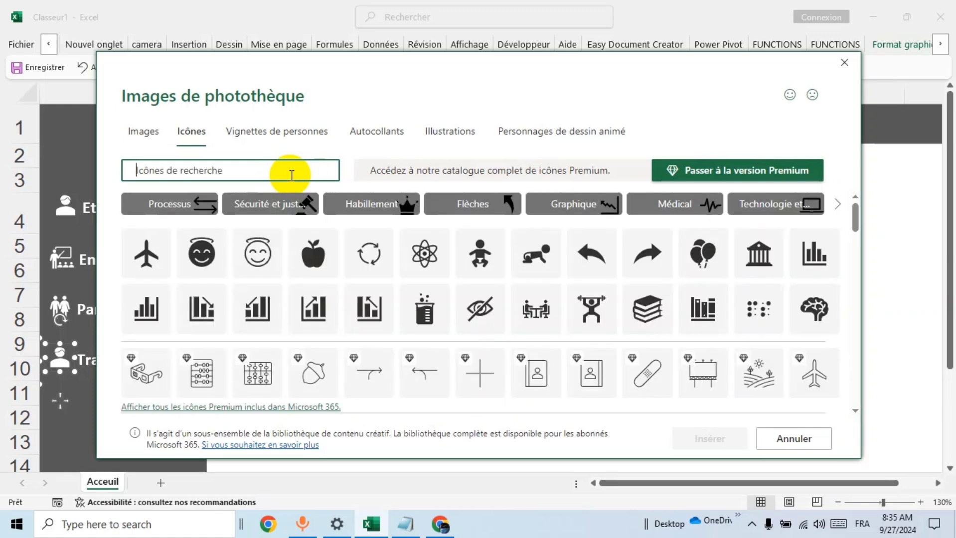
pyautogui.write('voi')
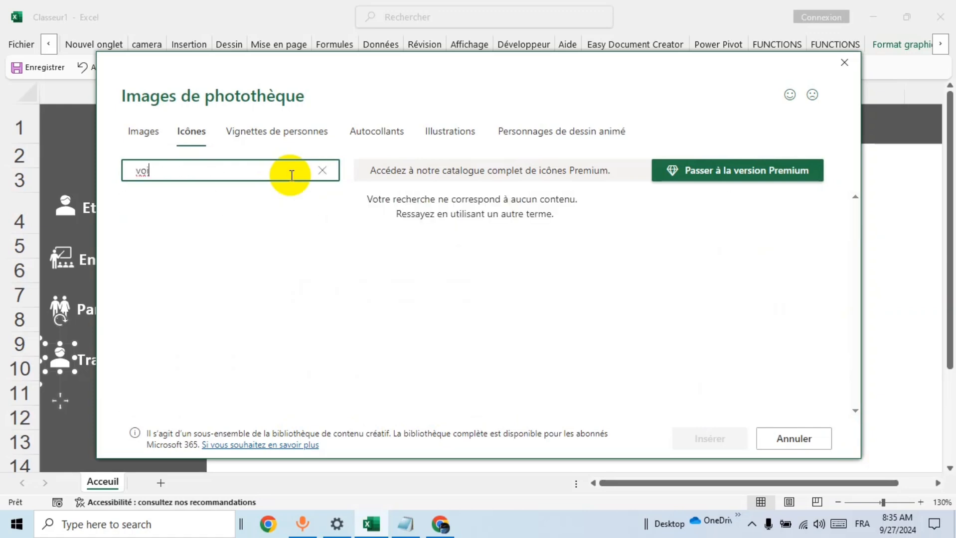
pyautogui.write('tu')
pyautogui.press('BackSpace')
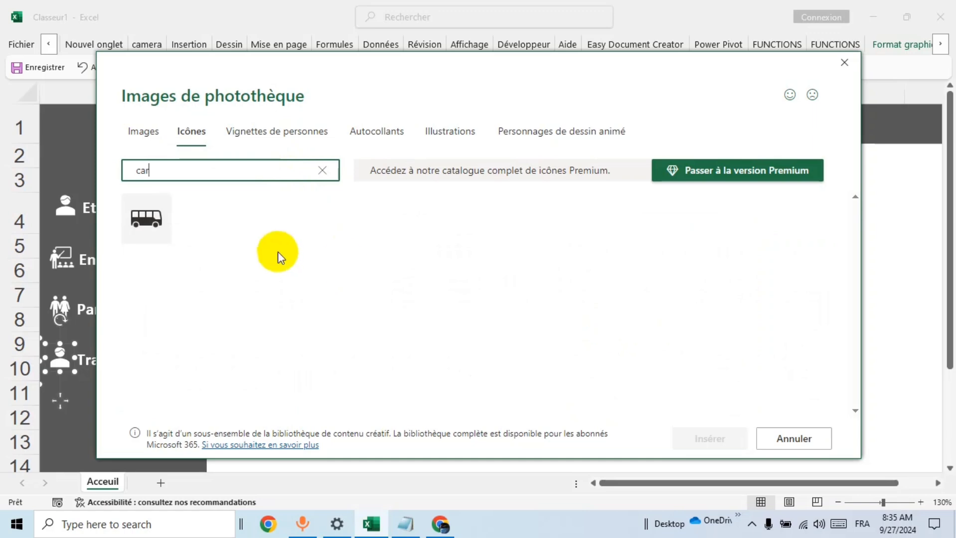
pyautogui.click(152, 218)
pyautogui.click(713, 440)
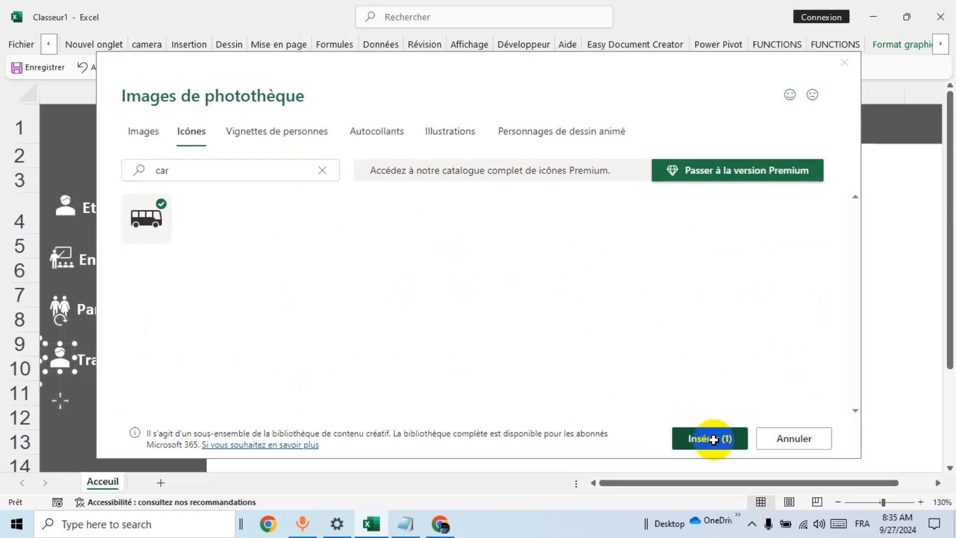
pyautogui.click(365, 352)
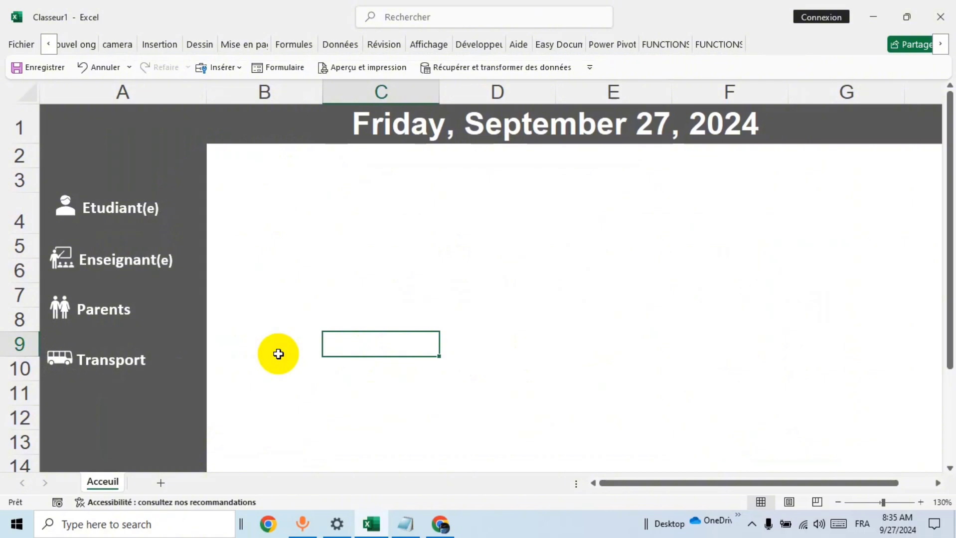
# Step: Select the Transport, Parents, Etudiant(e) and Enseignant(e) sidebar icons together
pyautogui.click(60, 358)
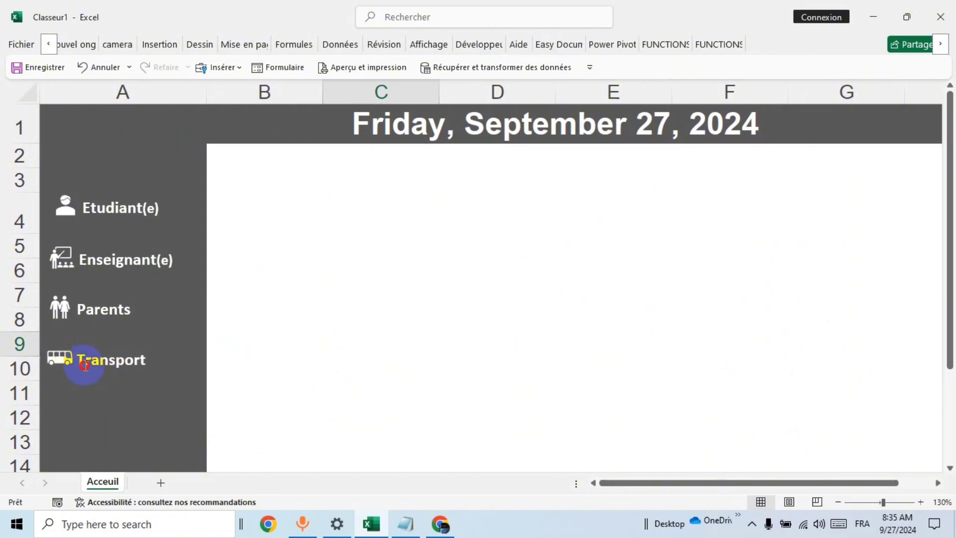
pyautogui.keyDown('shift'); pyautogui.click(52, 318); pyautogui.keyUp('shift')
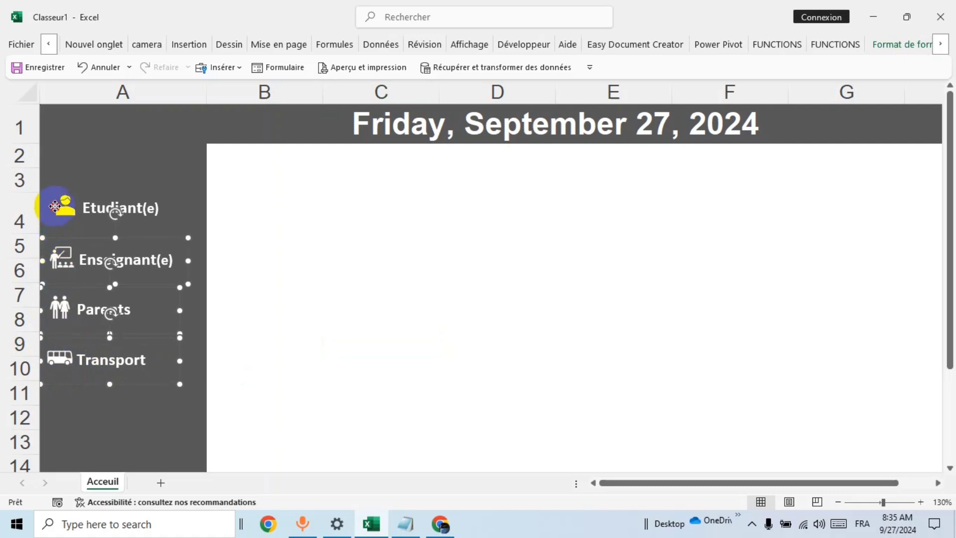
pyautogui.keyDown('shift'); pyautogui.click(55, 206); pyautogui.keyUp('shift')
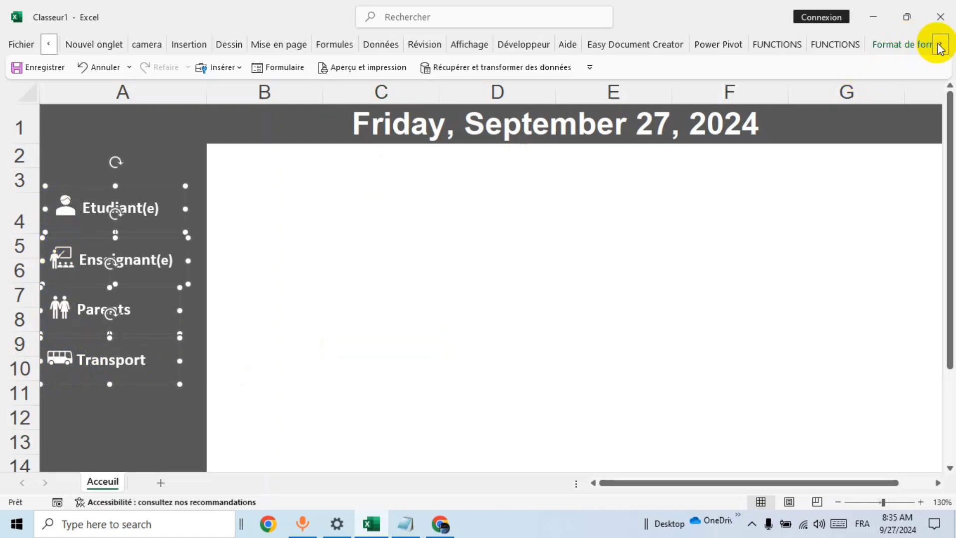
pyautogui.click(53, 46)
pyautogui.click(53, 46)
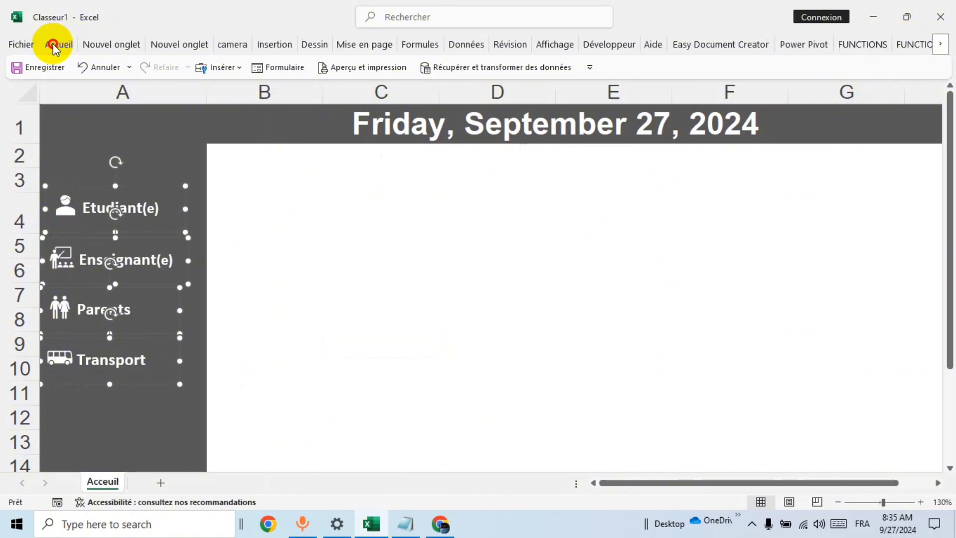
pyautogui.click(59, 44)
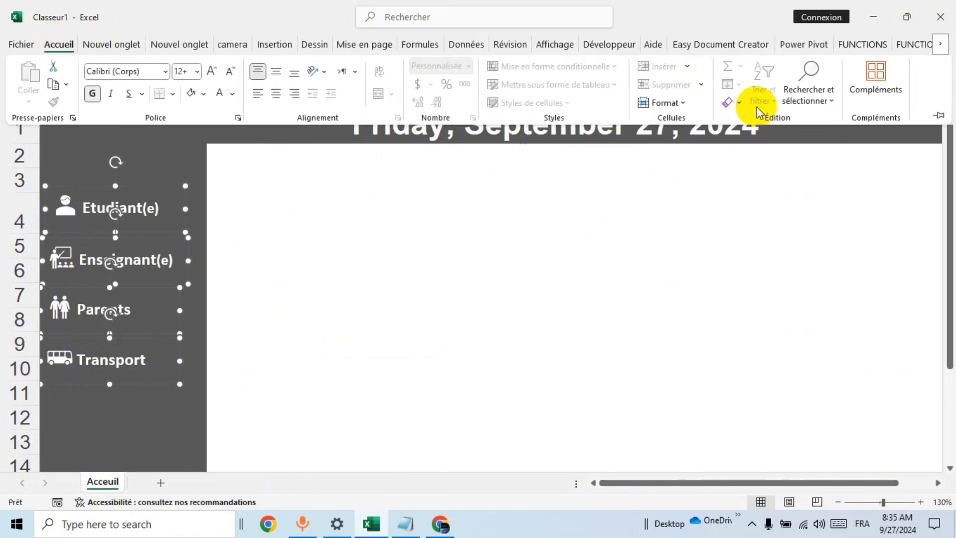
pyautogui.click(940, 45)
pyautogui.click(940, 44)
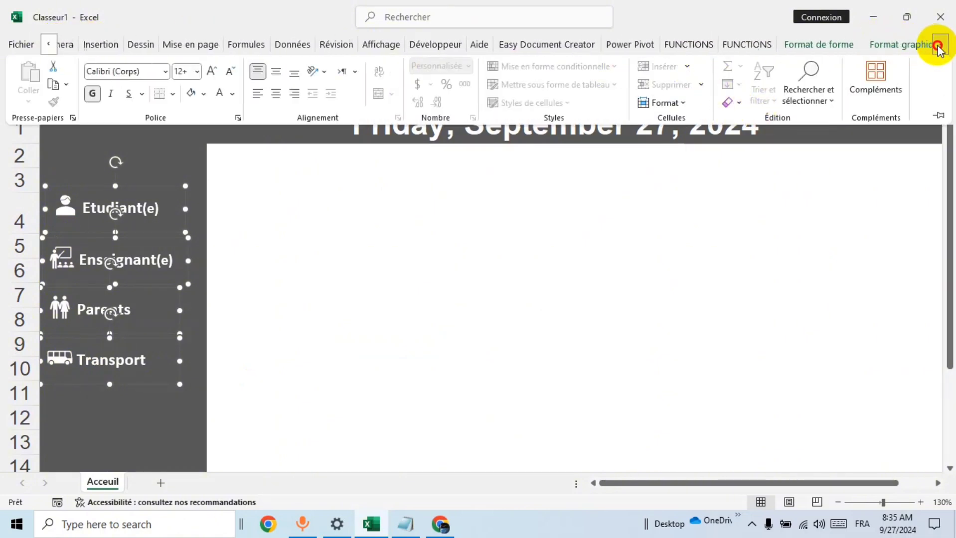
pyautogui.click(940, 44)
# Step: Align the selected sidebar items left and distribute them vertically
pyautogui.click(868, 48)
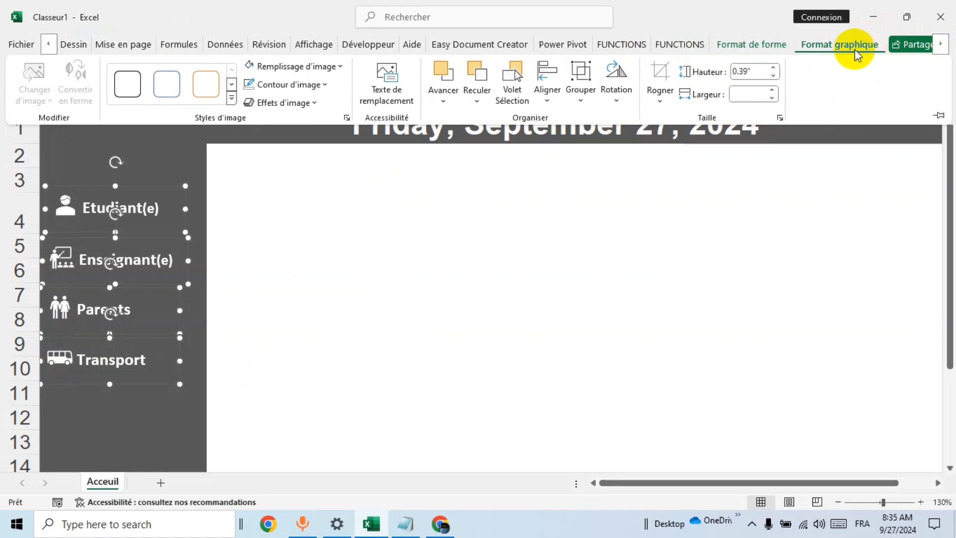
pyautogui.click(780, 46)
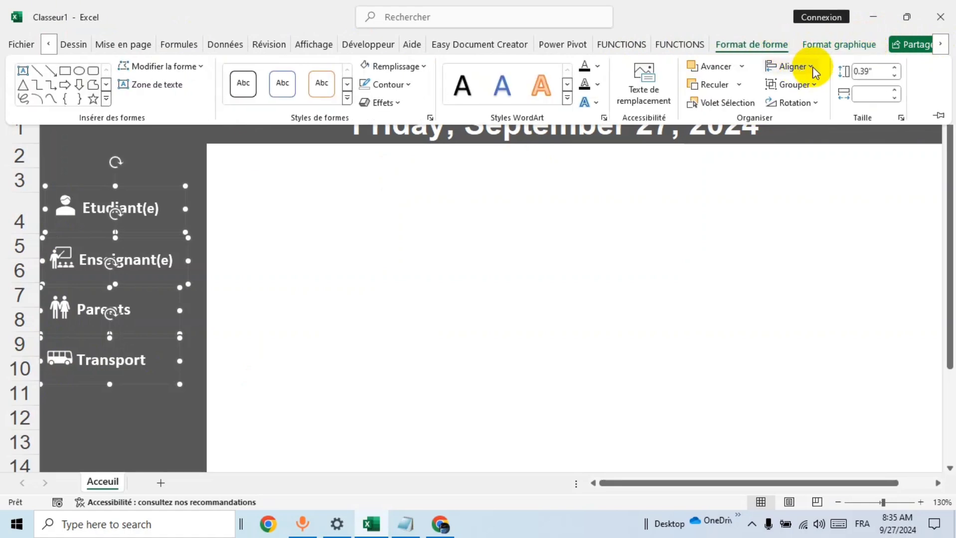
pyautogui.click(812, 66)
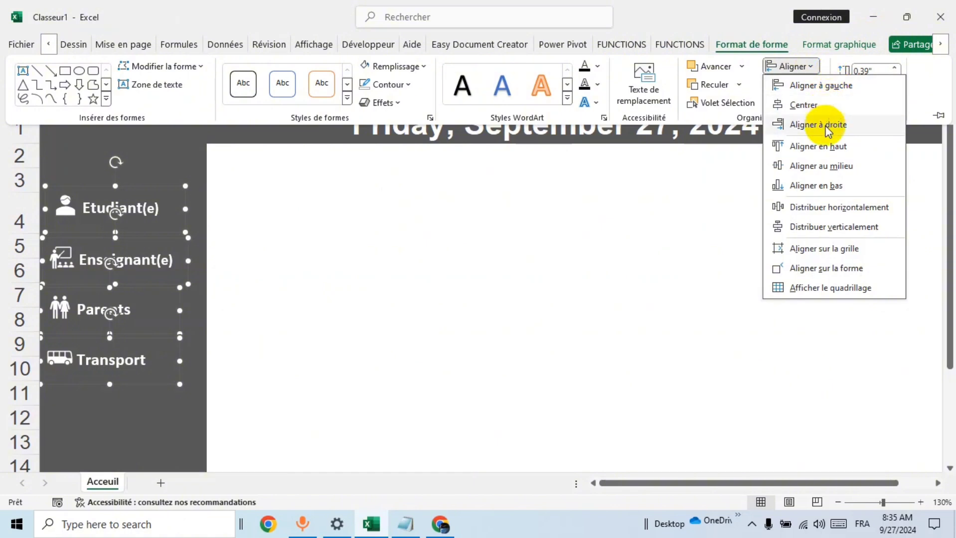
pyautogui.click(806, 85)
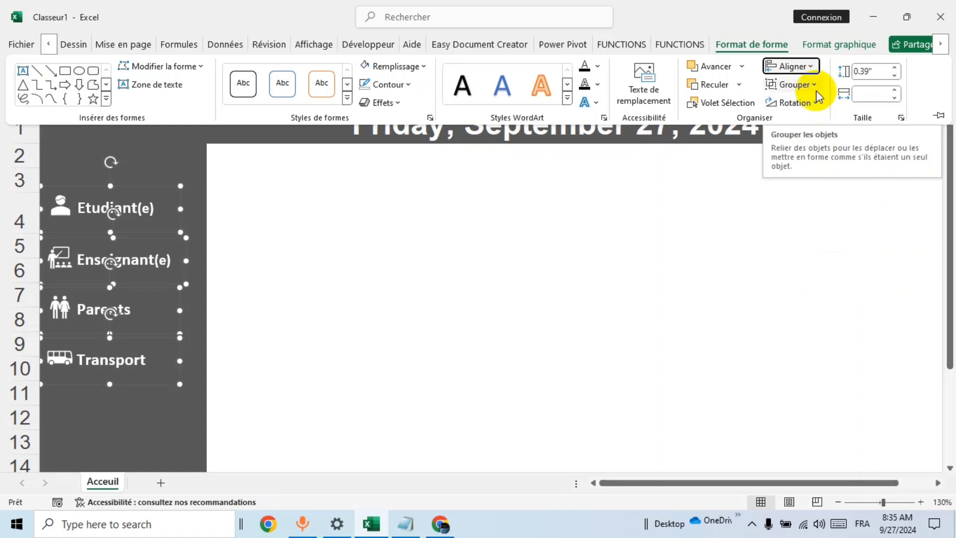
pyautogui.click(813, 69)
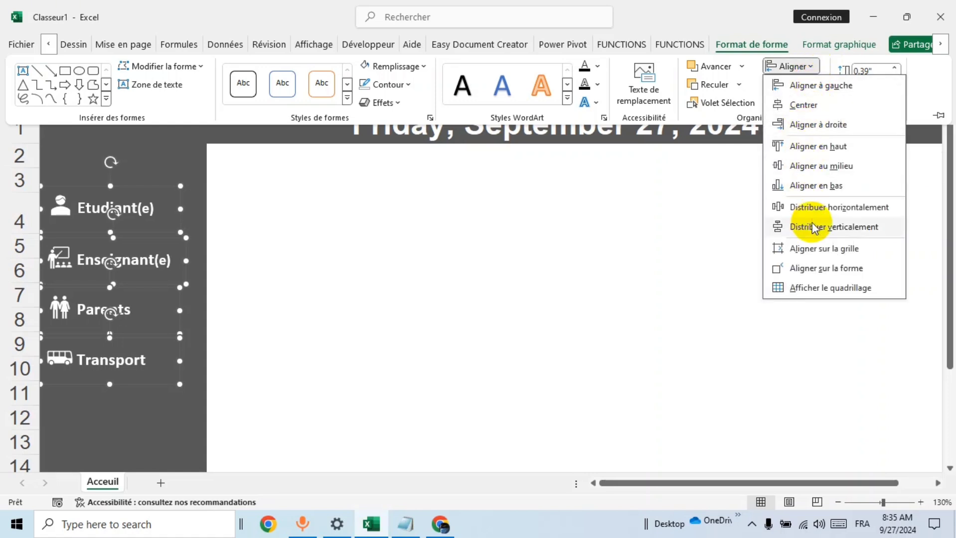
pyautogui.click(829, 230)
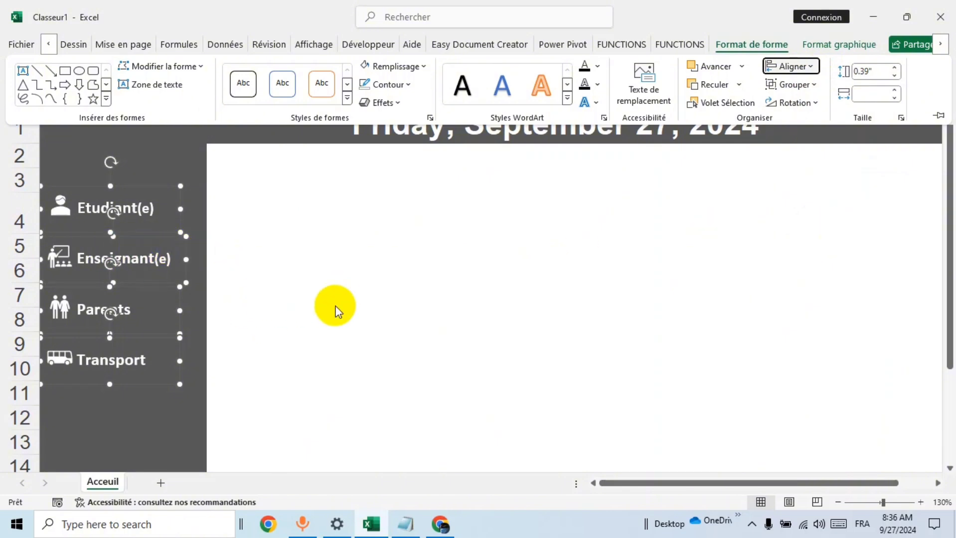
pyautogui.click(358, 306)
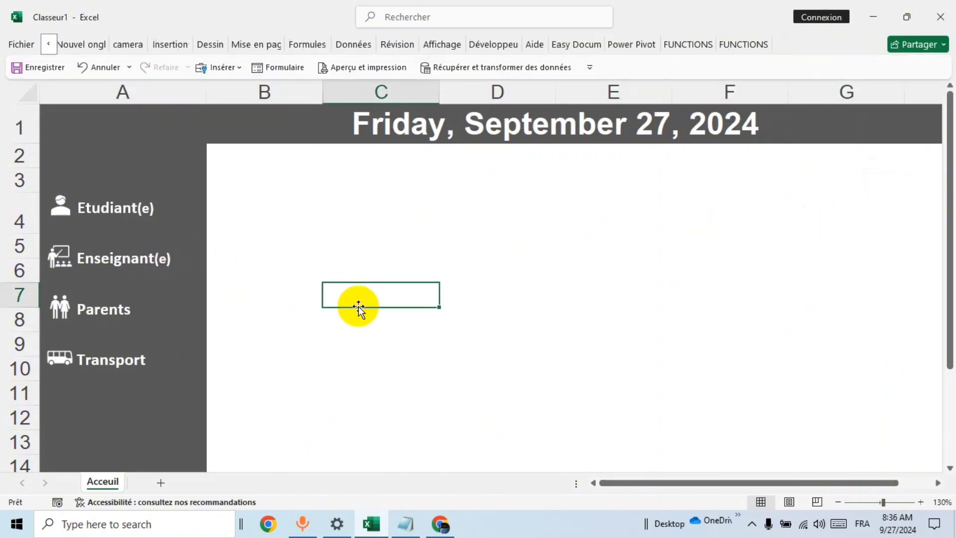
# Step: Insert the black classical museum building icon from the Icônes library onto the sheet
pyautogui.click(172, 45)
pyautogui.click(193, 98)
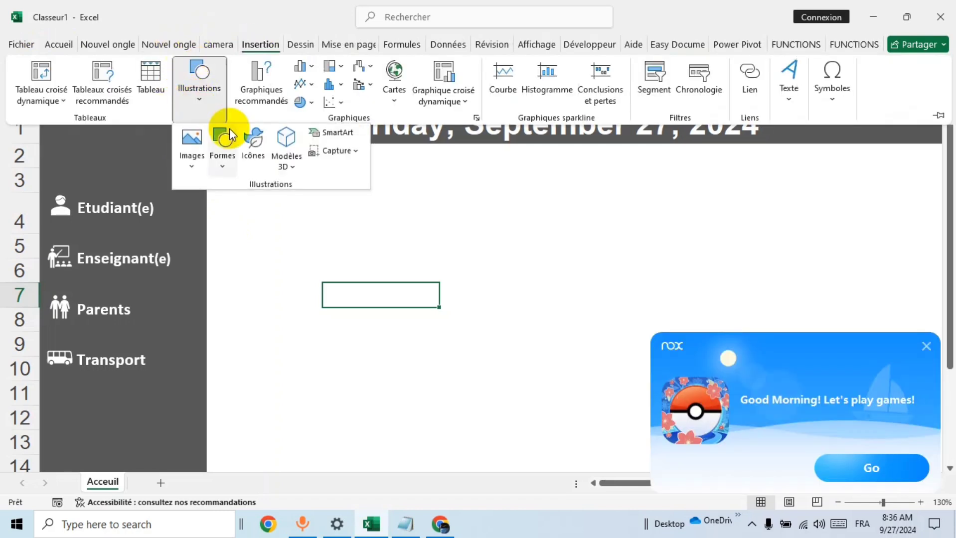
pyautogui.click(229, 170)
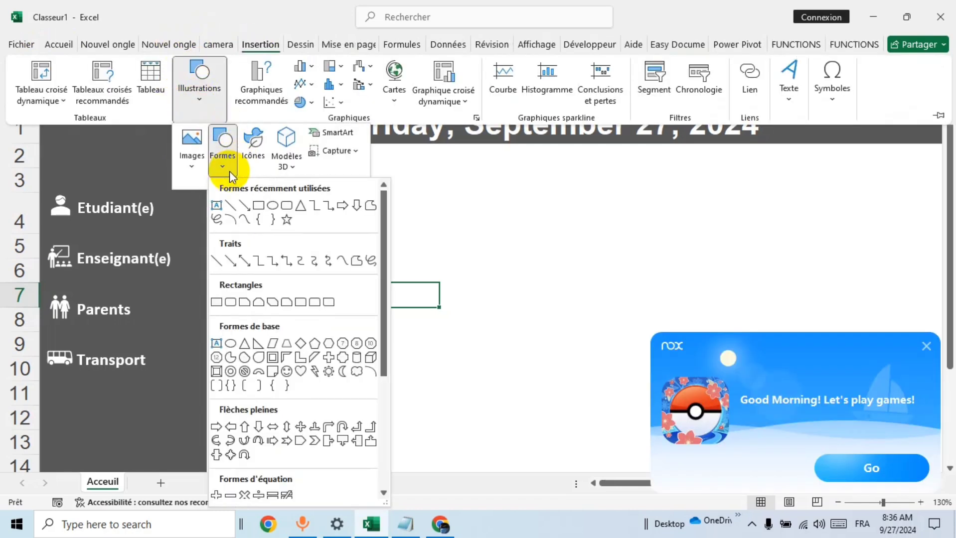
pyautogui.click(193, 166)
pyautogui.click(261, 249)
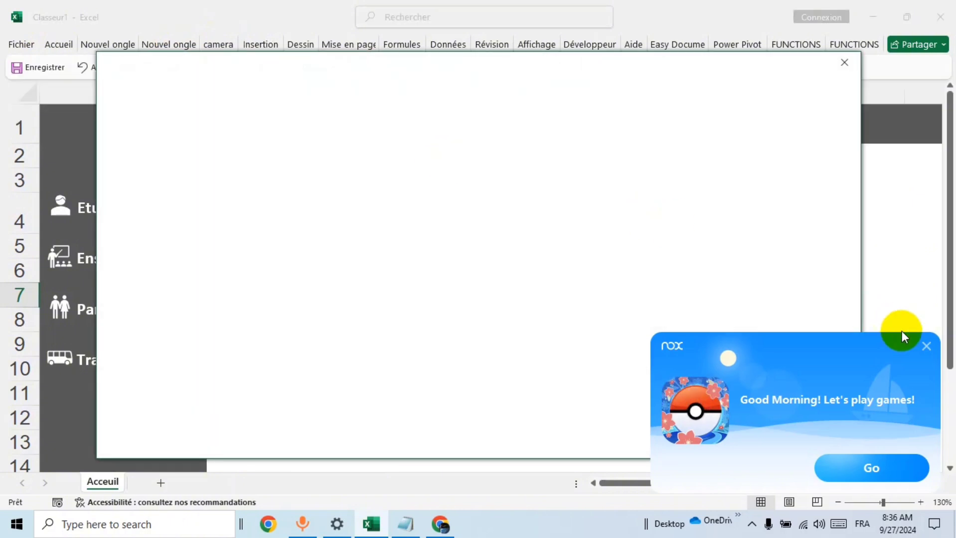
pyautogui.click(925, 346)
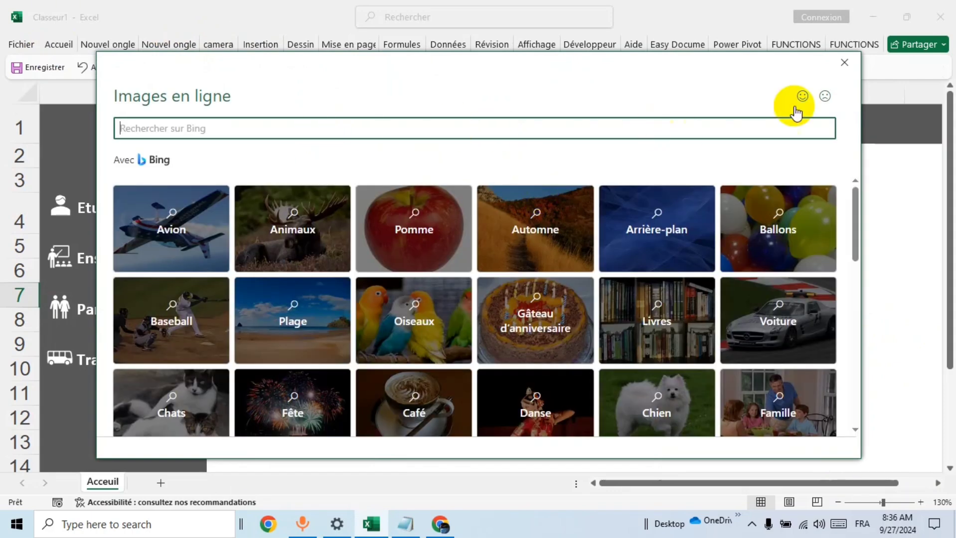
pyautogui.click(841, 66)
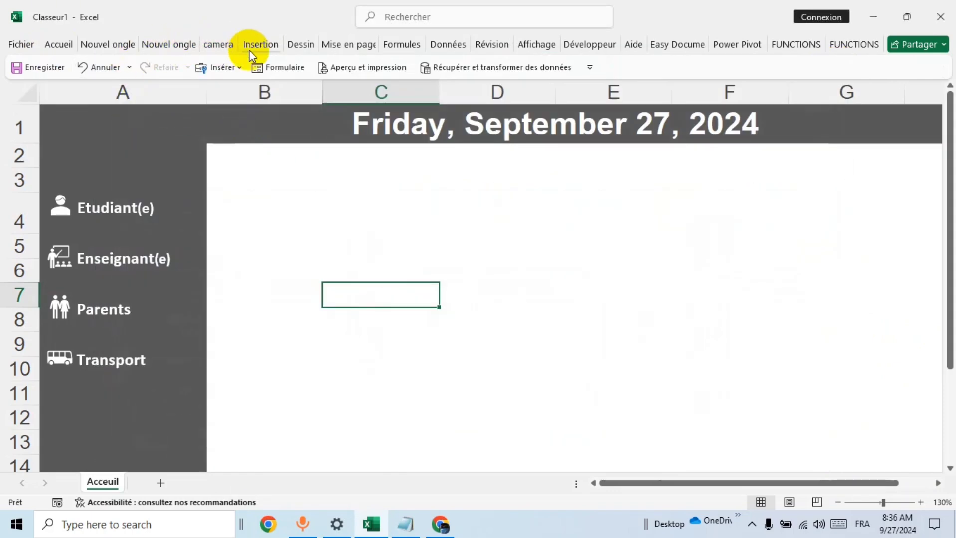
pyautogui.click(265, 50)
pyautogui.click(213, 101)
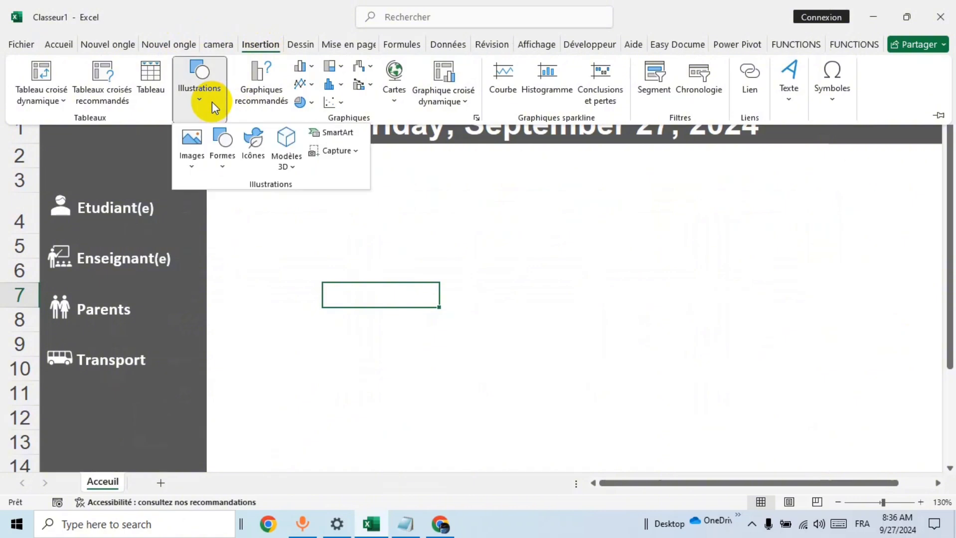
pyautogui.click(253, 150)
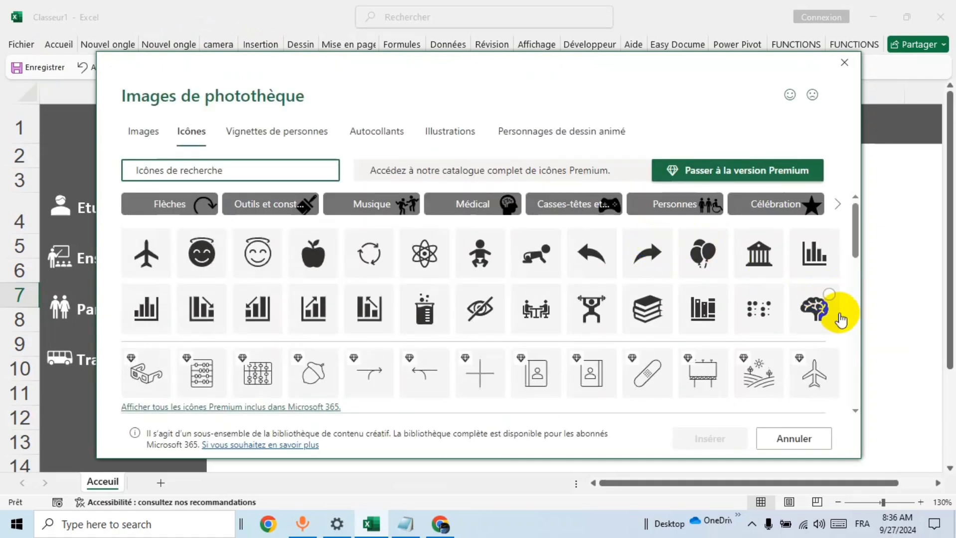
pyautogui.moveTo(758, 256)
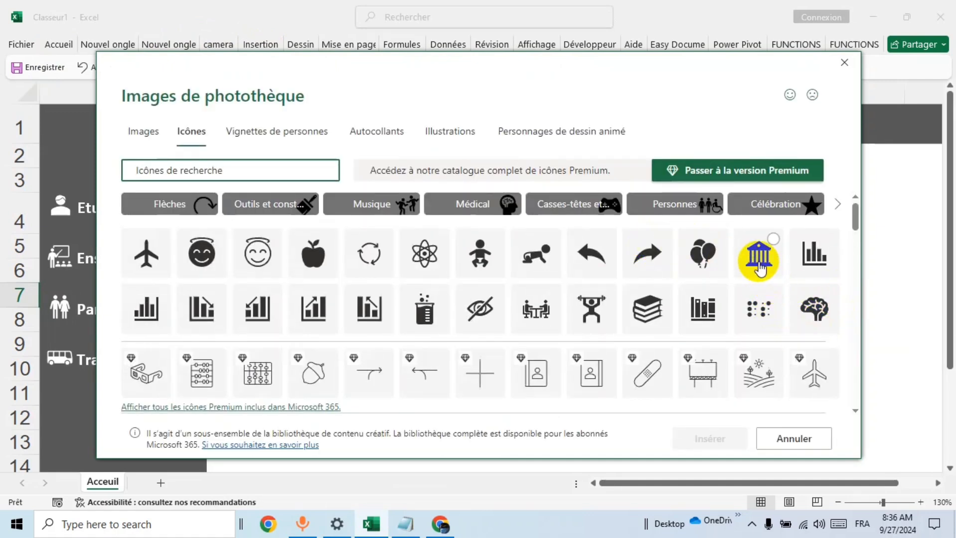
pyautogui.click(760, 268)
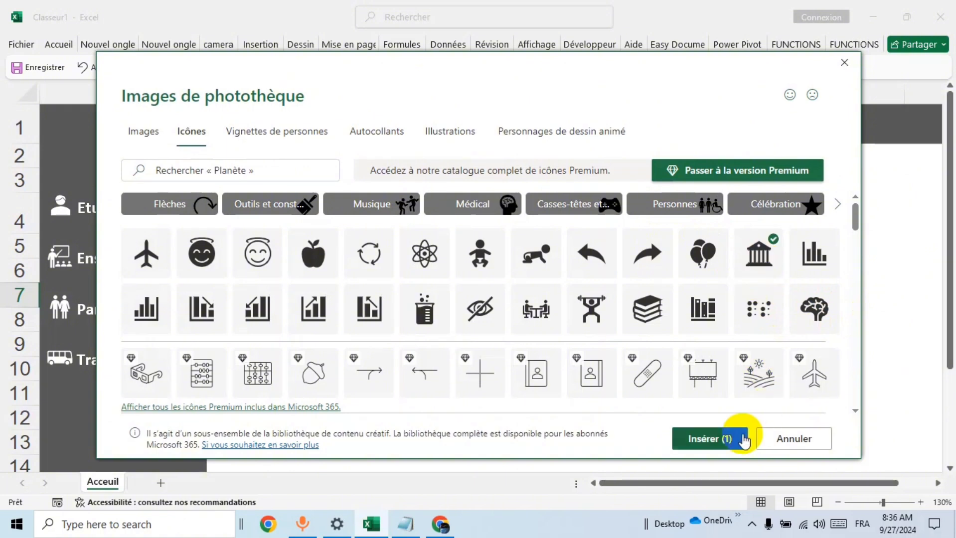
pyautogui.click(713, 439)
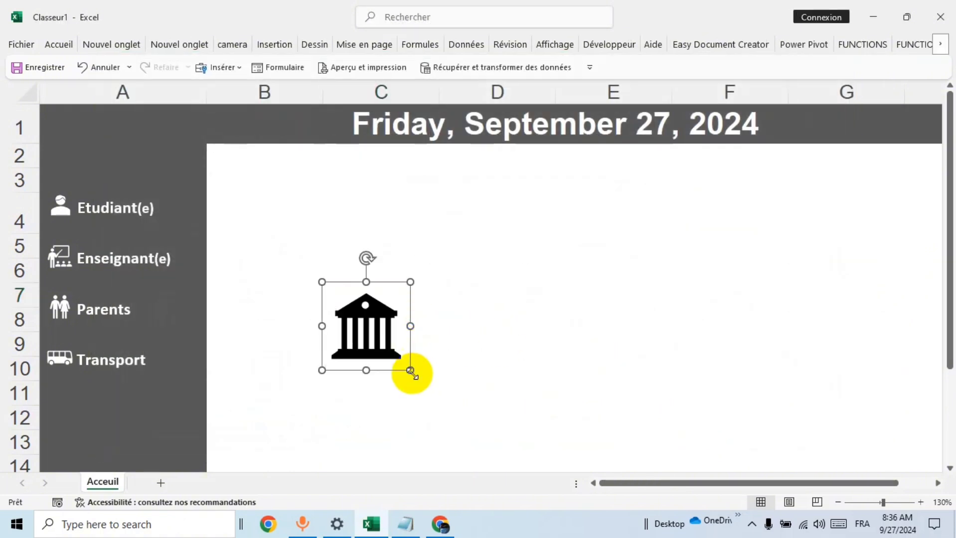
# Step: Enlarge the building icon and centre it in the white area of the sheet
pyautogui.moveTo(410, 370); pyautogui.dragTo(566, 411)
pyautogui.moveTo(474, 394); pyautogui.dragTo(532, 287)
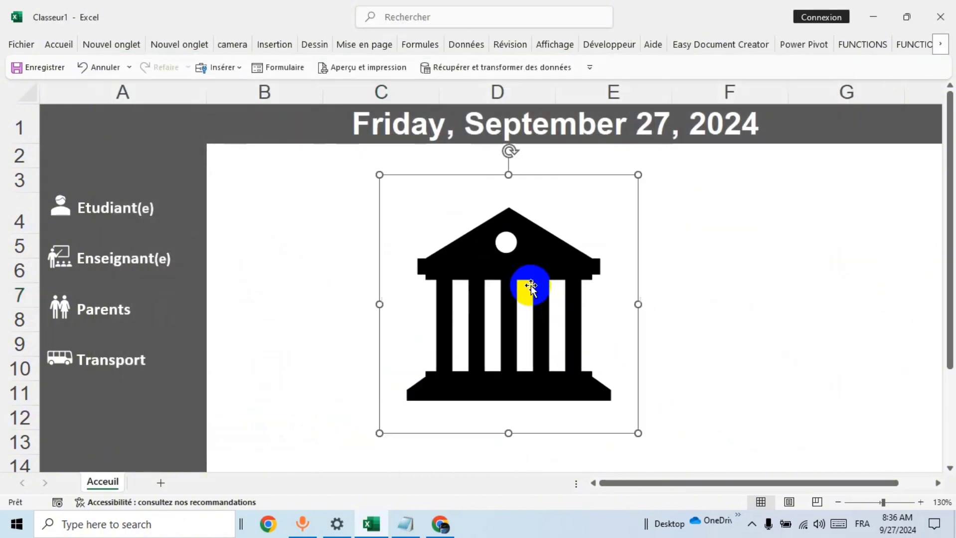
pyautogui.moveTo(640, 304); pyautogui.dragTo(746, 304)
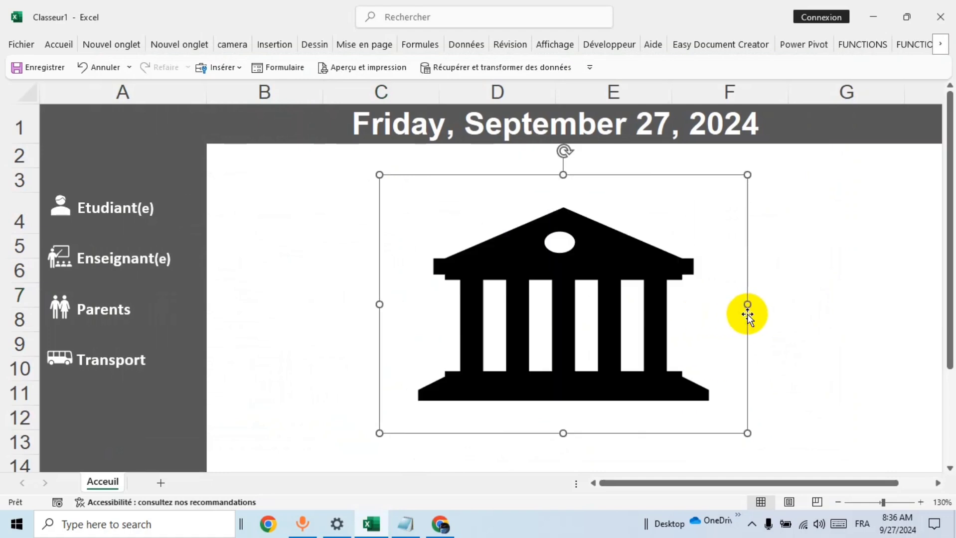
pyautogui.moveTo(379, 302); pyautogui.dragTo(337, 304)
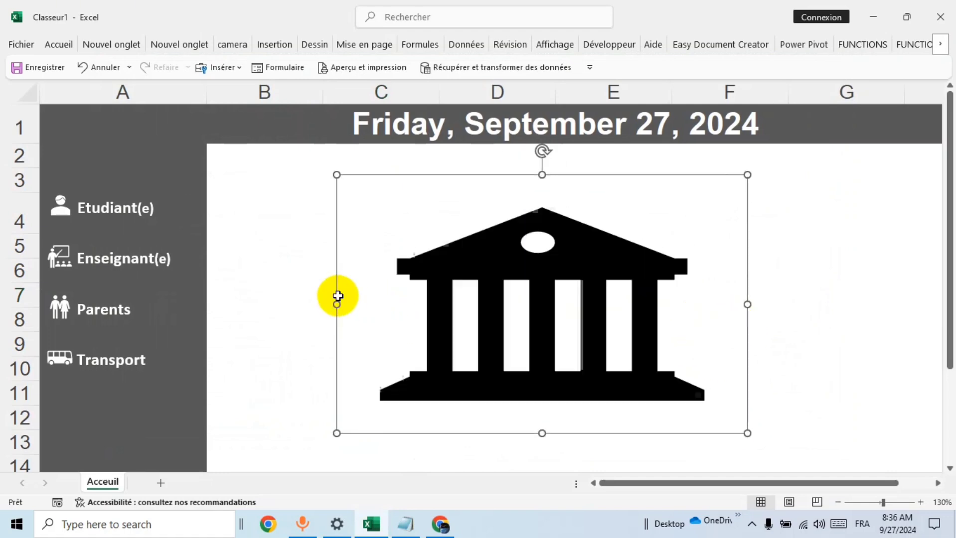
pyautogui.moveTo(747, 304); pyautogui.dragTo(768, 304)
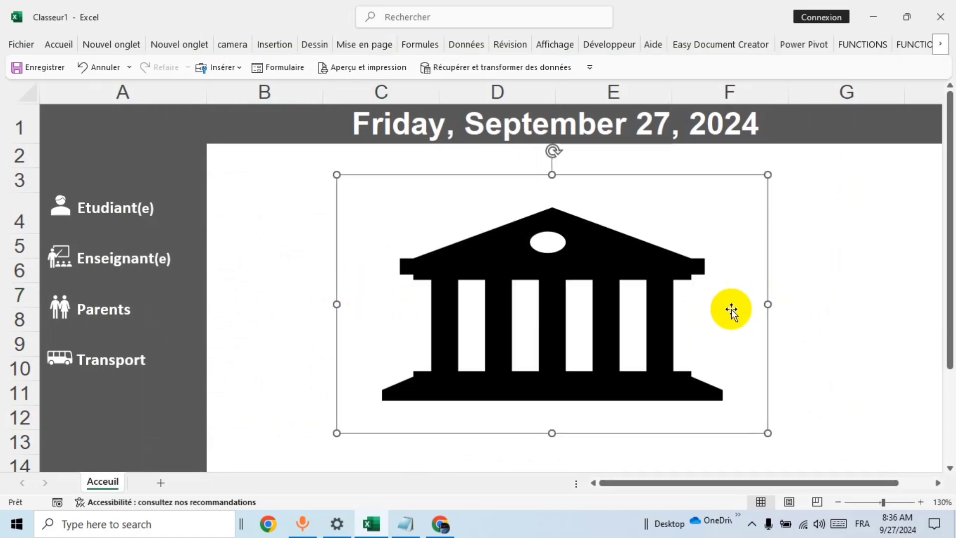
pyautogui.moveTo(551, 174); pyautogui.dragTo(552, 150)
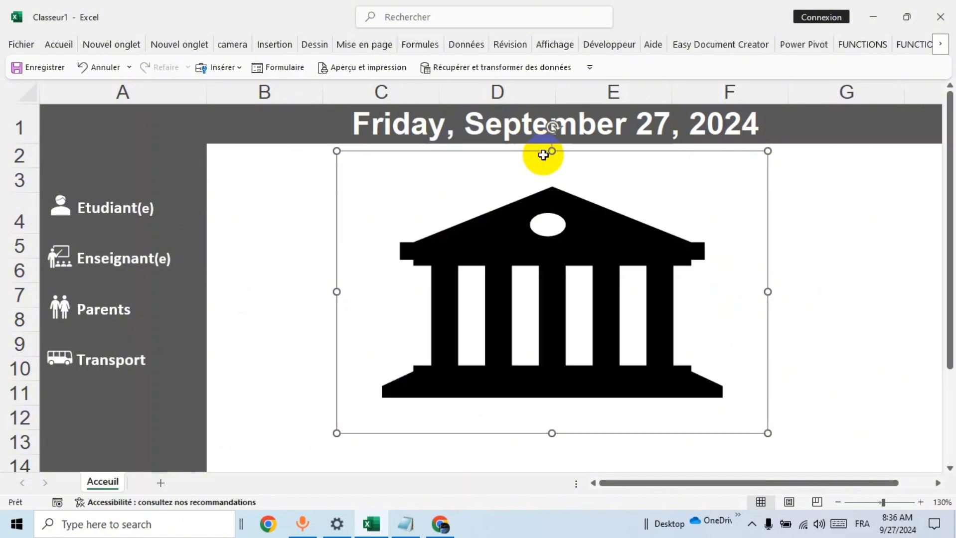
pyautogui.moveTo(555, 433); pyautogui.dragTo(553, 459)
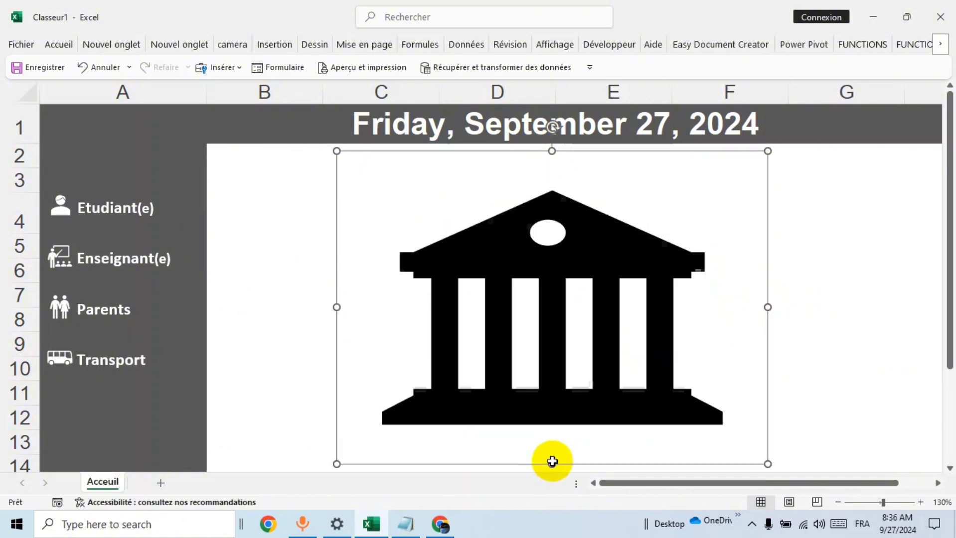
pyautogui.moveTo(561, 365); pyautogui.dragTo(555, 373)
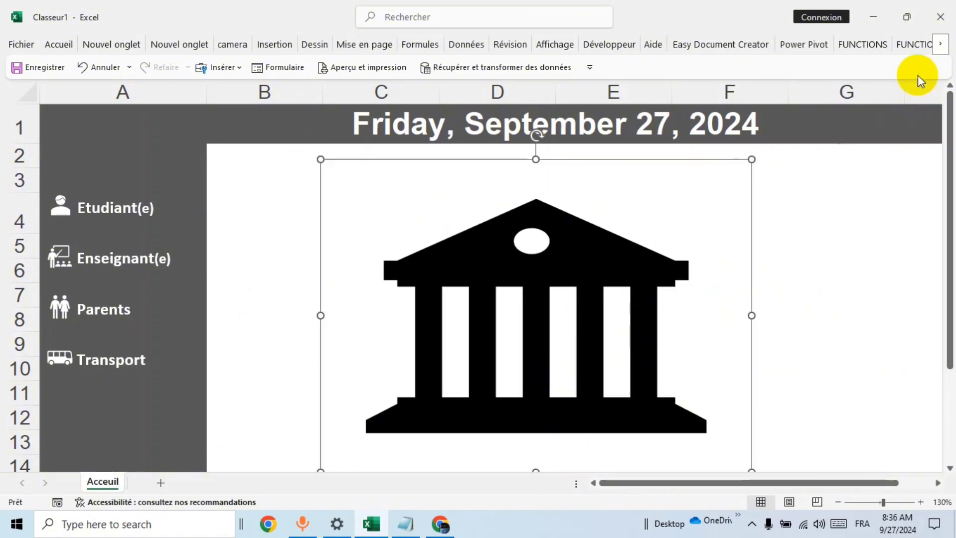
# Step: Fill the building icon with light peach
pyautogui.click(941, 44)
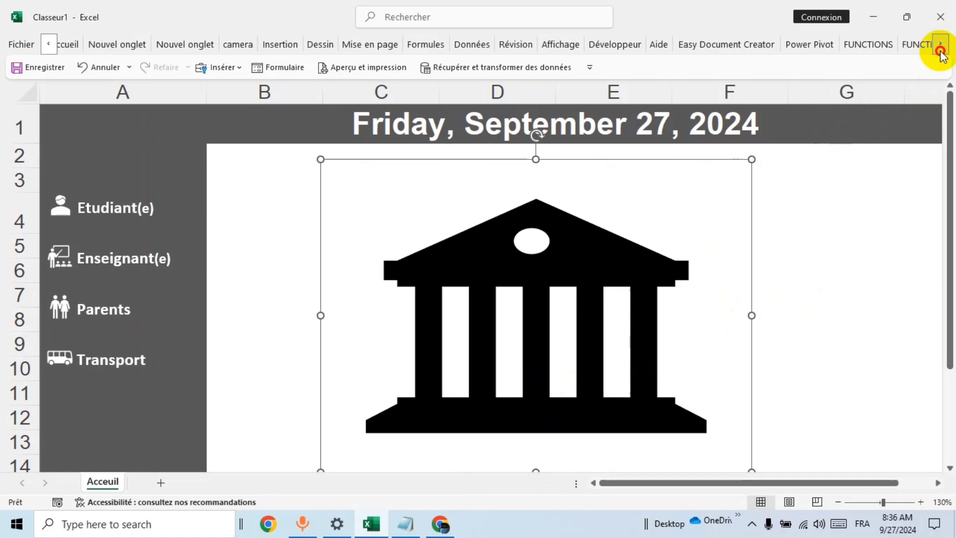
pyautogui.click(834, 45)
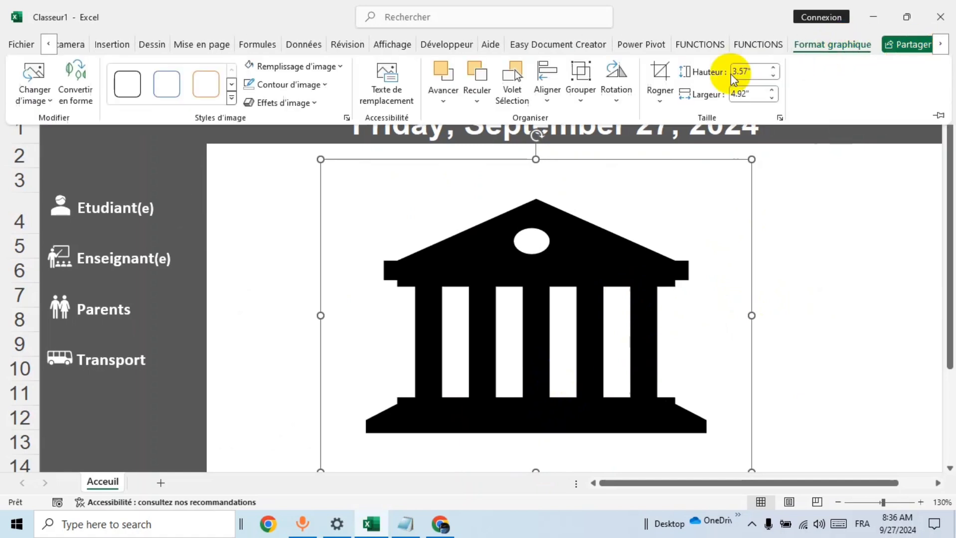
pyautogui.click(331, 65)
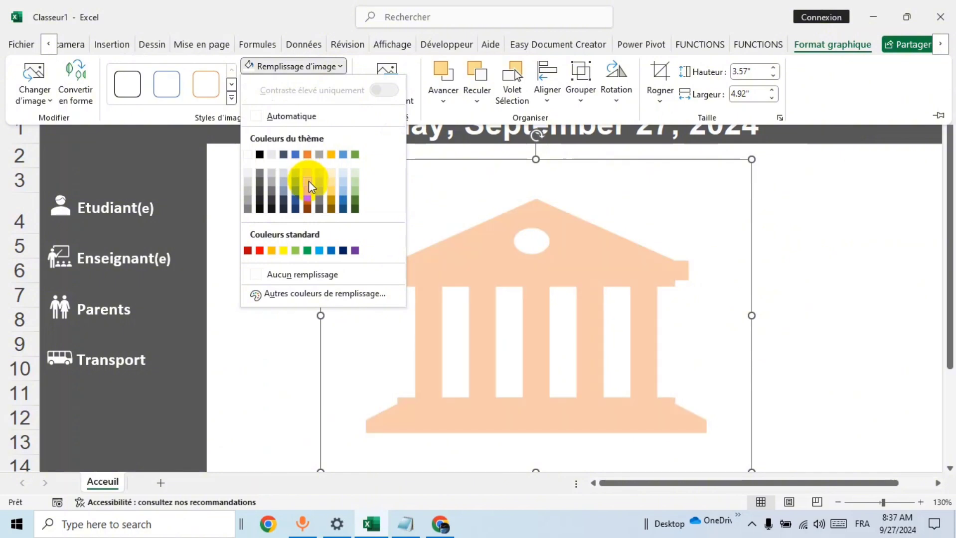
pyautogui.click(307, 193)
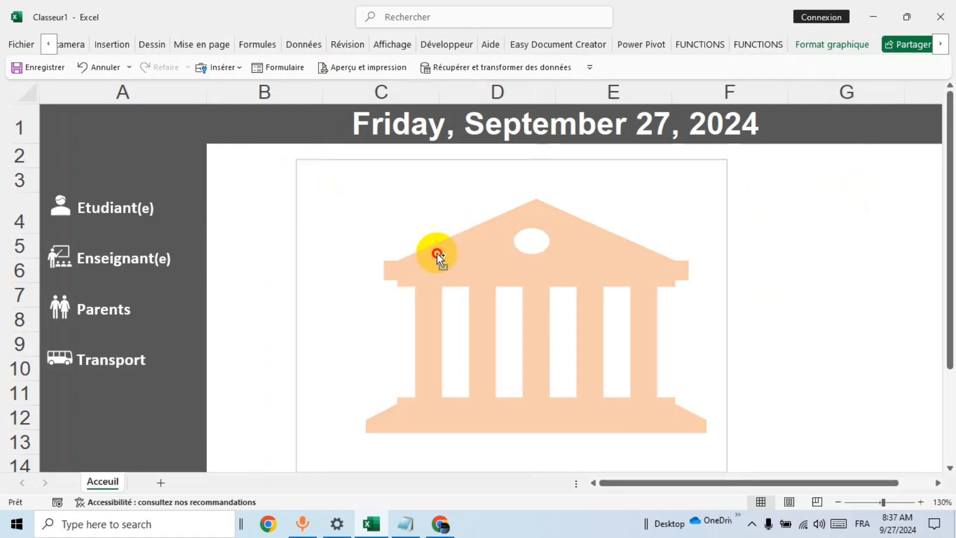
# Step: Place a tiny copy of the peach building icon at the top of the sidebar
pyautogui.moveTo(458, 253); pyautogui.dragTo(372, 245)
pyautogui.moveTo(666, 151); pyautogui.dragTo(400, 342)
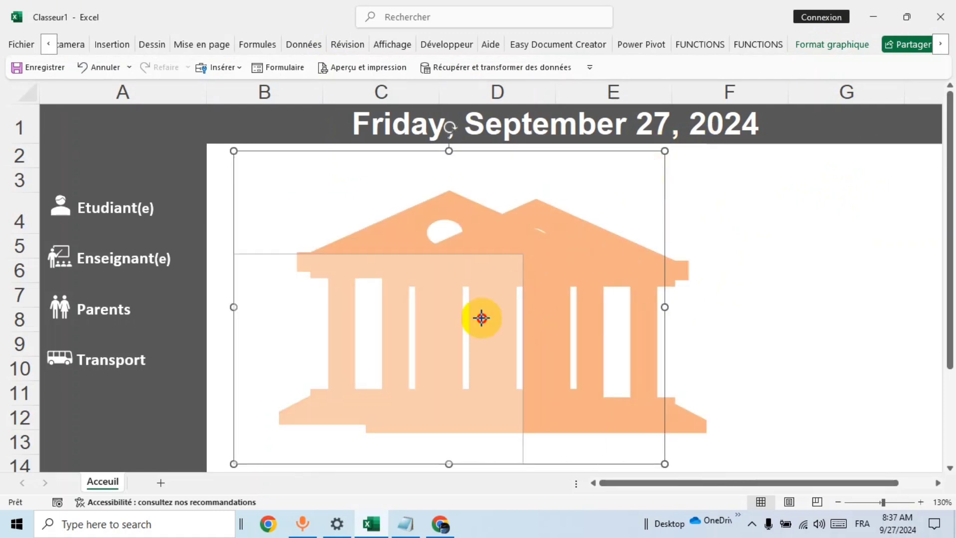
pyautogui.moveTo(316, 386); pyautogui.dragTo(348, 232)
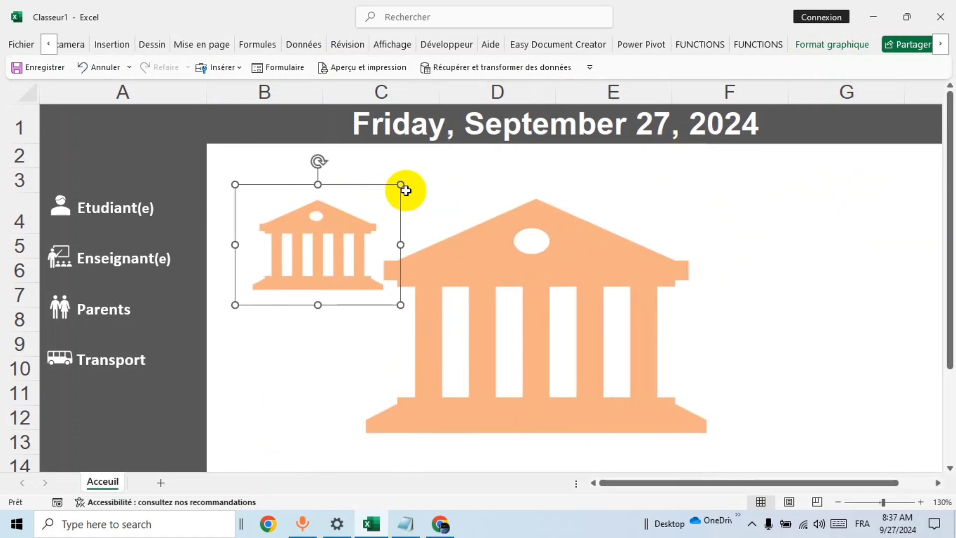
pyautogui.moveTo(402, 184)
pyautogui.mouseDown()
pyautogui.moveTo(285, 270)
pyautogui.moveTo(257, 277)
pyautogui.moveTo(93, 153)
pyautogui.moveTo(132, 170)
pyautogui.mouseUp()
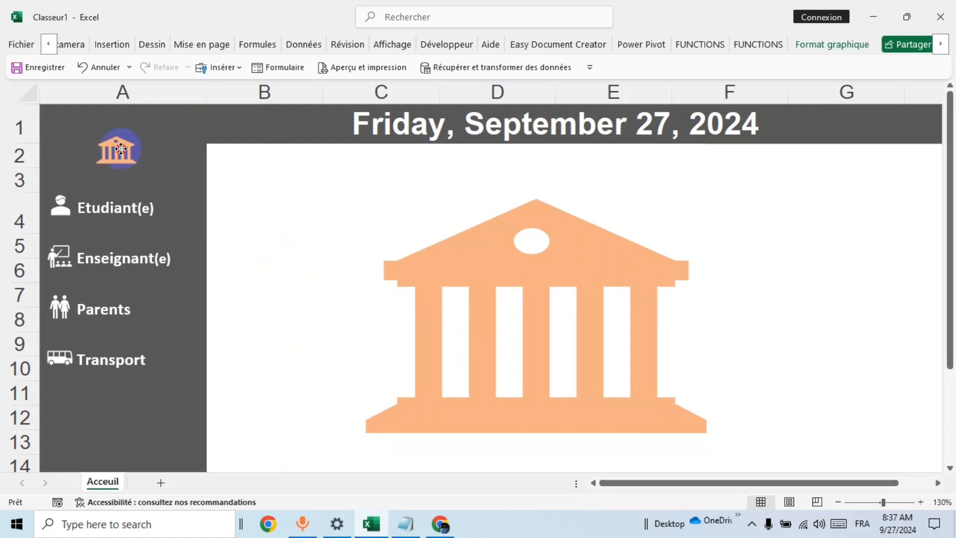
pyautogui.click(288, 174)
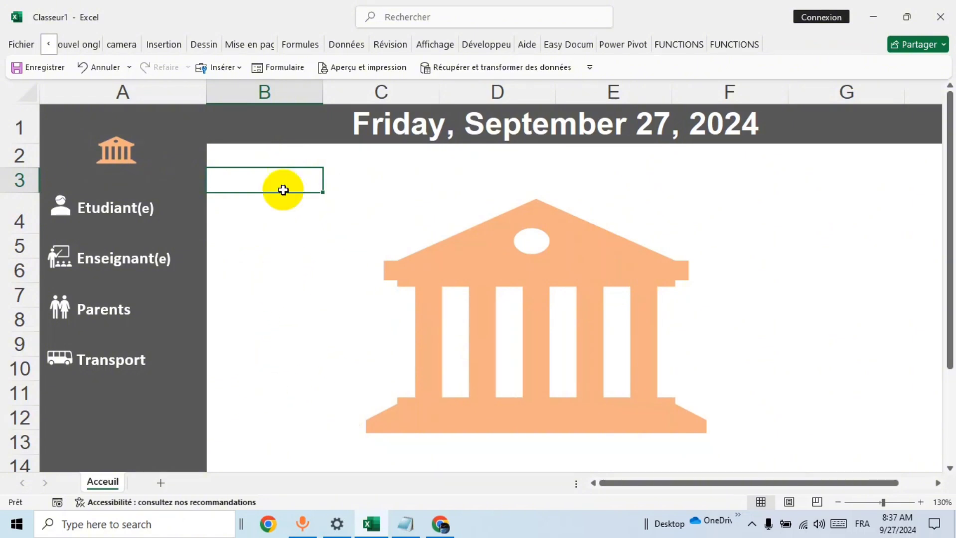
# Step: Draw a tall thin blue bar in column B reaching down to about row 22
pyautogui.click(160, 46)
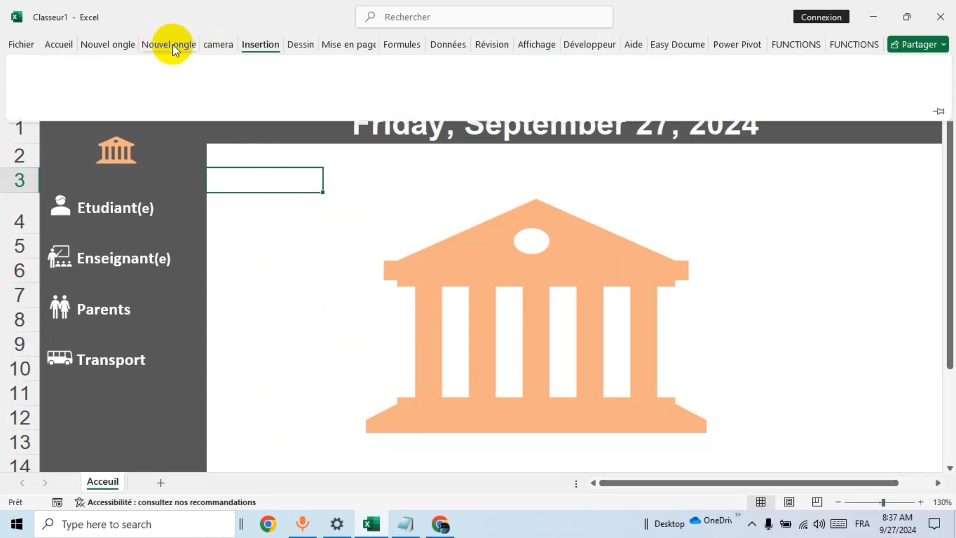
pyautogui.click(202, 101)
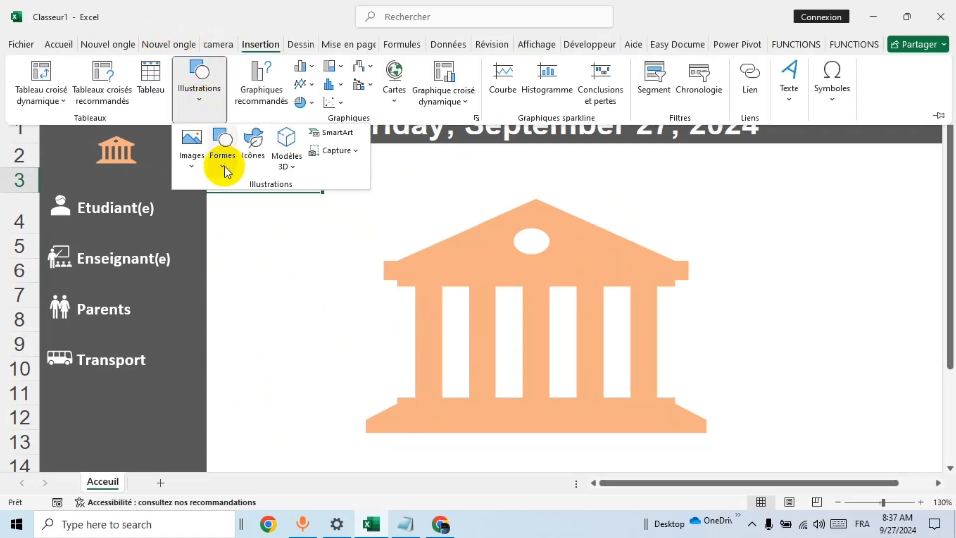
pyautogui.click(224, 167)
pyautogui.click(257, 205)
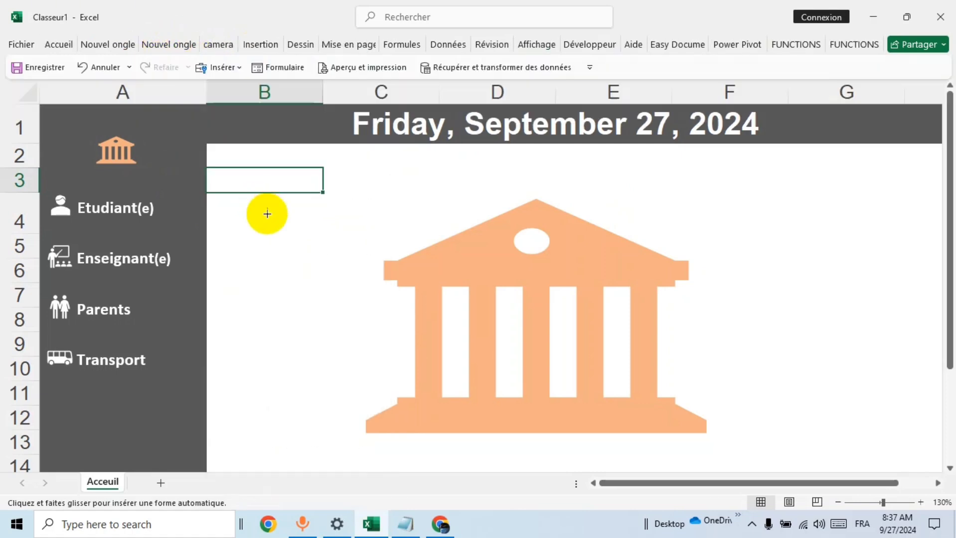
pyautogui.moveTo(258, 194); pyautogui.dragTo(272, 377)
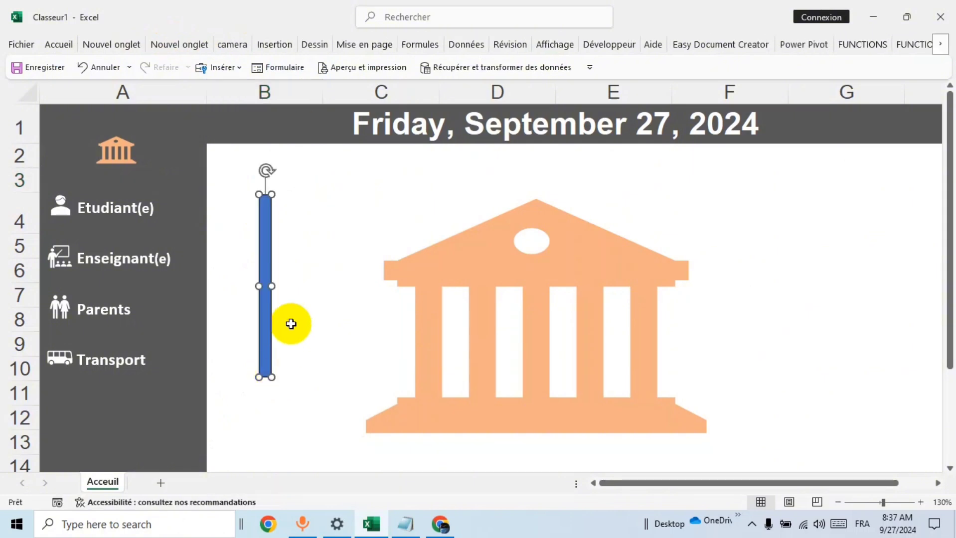
pyautogui.scroll(-1, 291, 324)
pyautogui.moveTo(271, 289)
pyautogui.mouseDown()
pyautogui.moveTo(269, 474)
pyautogui.moveTo(281, 509)
pyautogui.mouseUp()
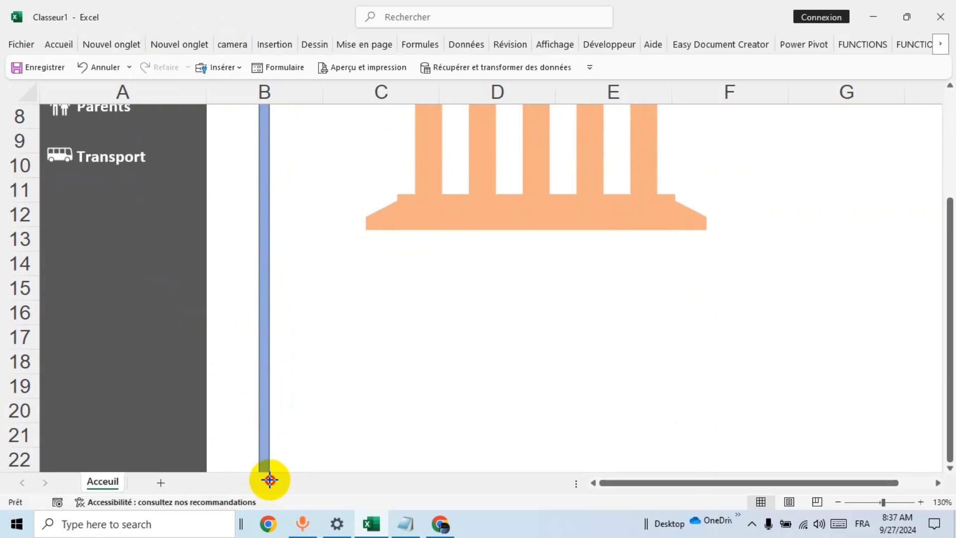
pyautogui.moveTo(281, 509); pyautogui.dragTo(271, 483)
pyautogui.scroll(2, 290, 364)
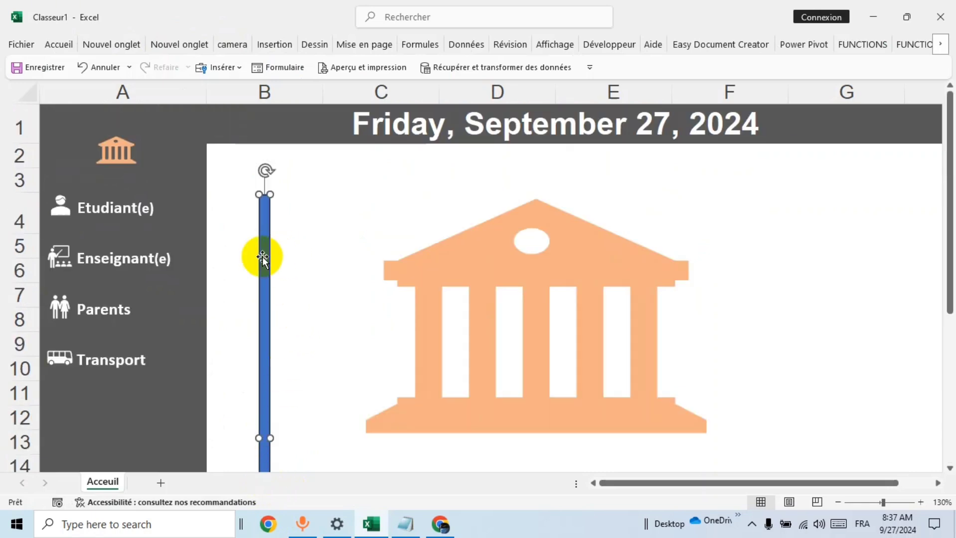
pyautogui.moveTo(264, 256); pyautogui.dragTo(249, 217)
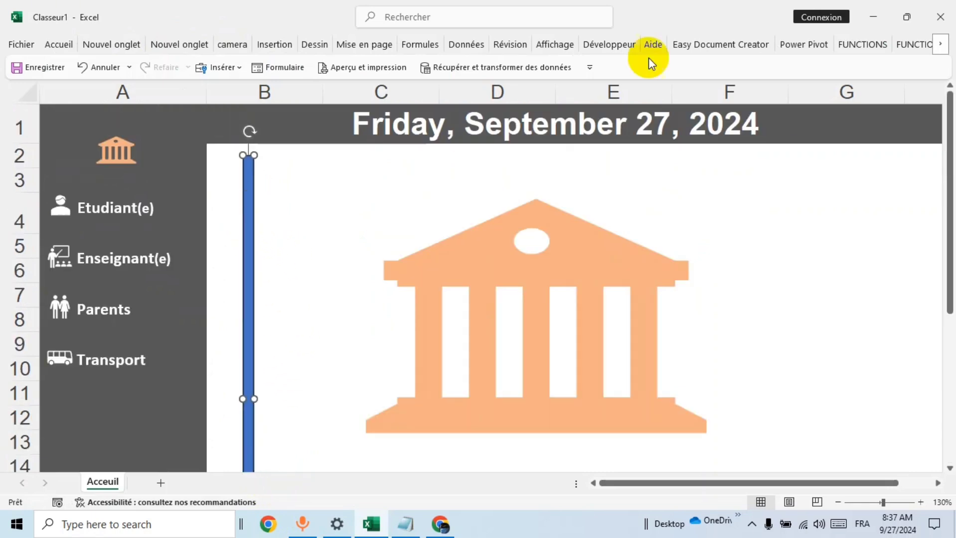
# Step: Set the blue bar's outline to Sans contour
pyautogui.click(939, 45)
pyautogui.click(937, 47)
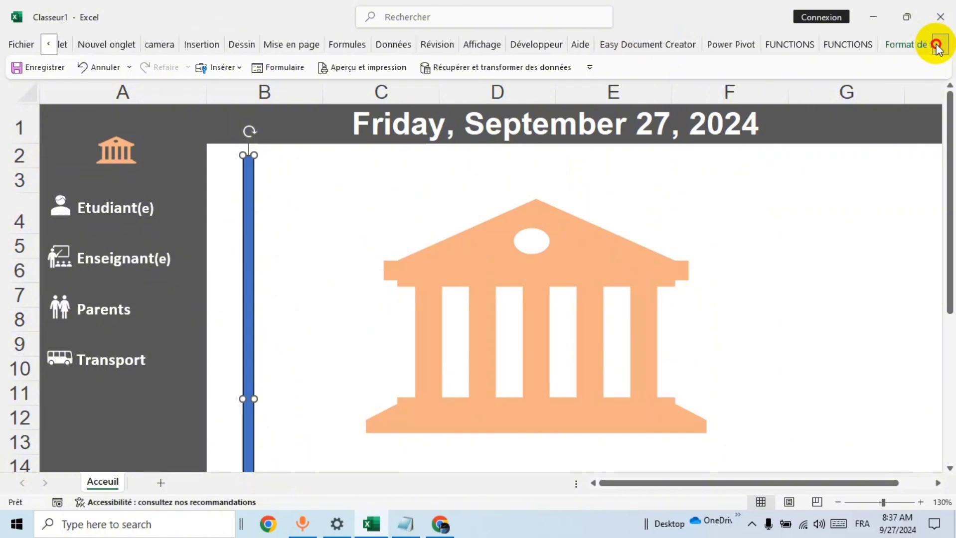
pyautogui.click(937, 48)
pyautogui.click(870, 44)
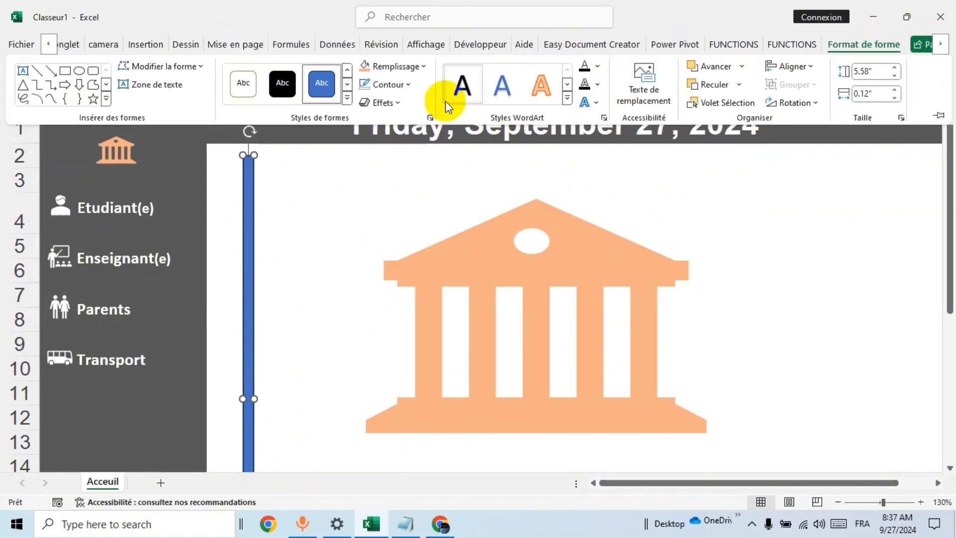
pyautogui.click(406, 104)
pyautogui.click(401, 90)
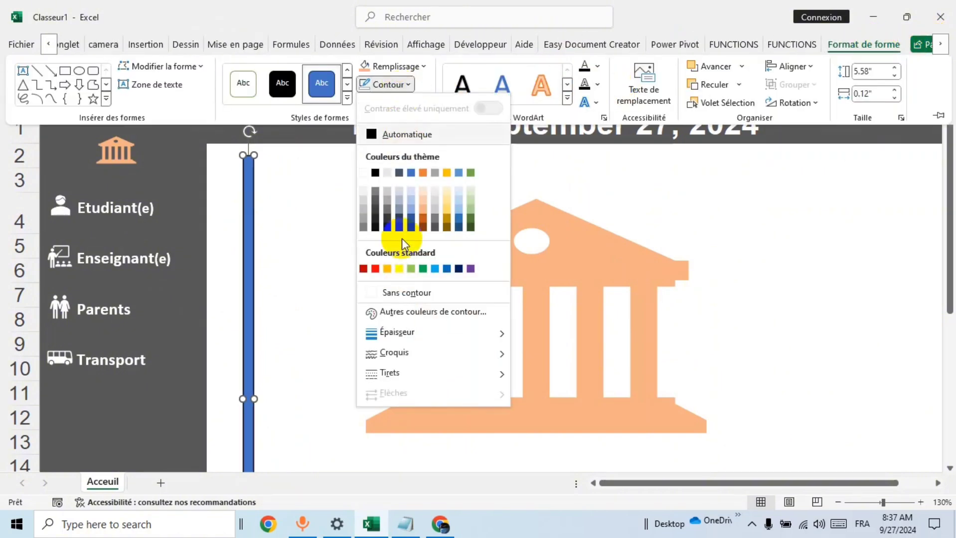
pyautogui.click(408, 293)
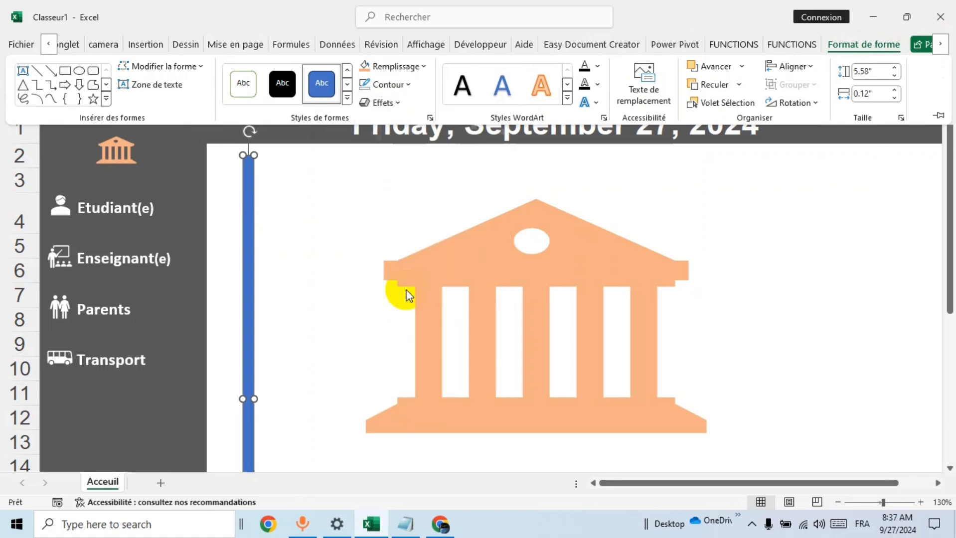
# Step: Move the blue bar flush against the dark sidebar's right edge and check it
pyautogui.moveTo(249, 244); pyautogui.dragTo(213, 244)
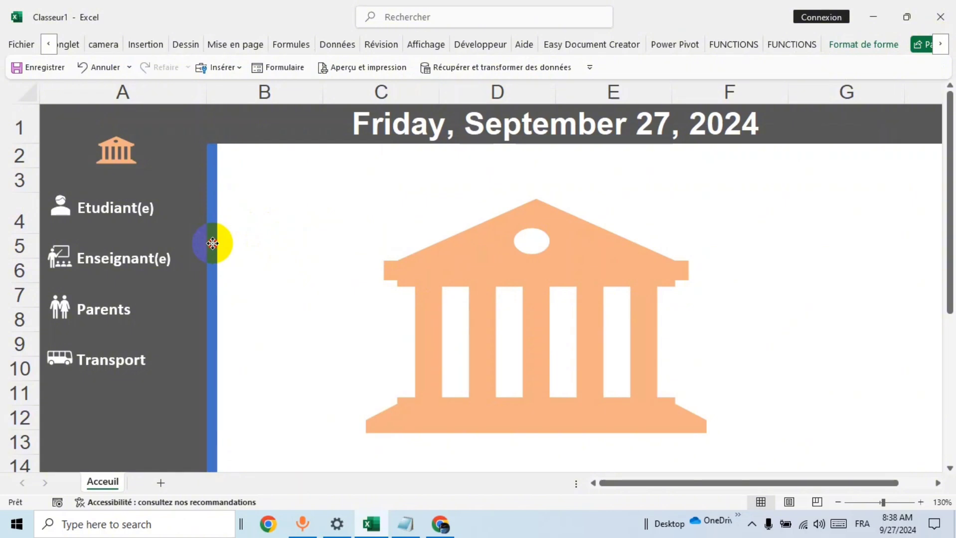
pyautogui.click(288, 220)
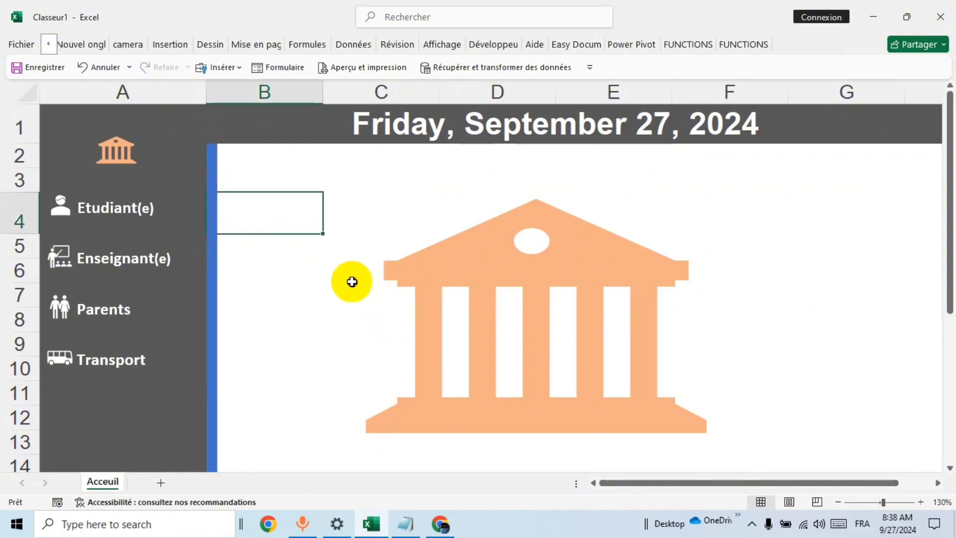
pyautogui.click(352, 281)
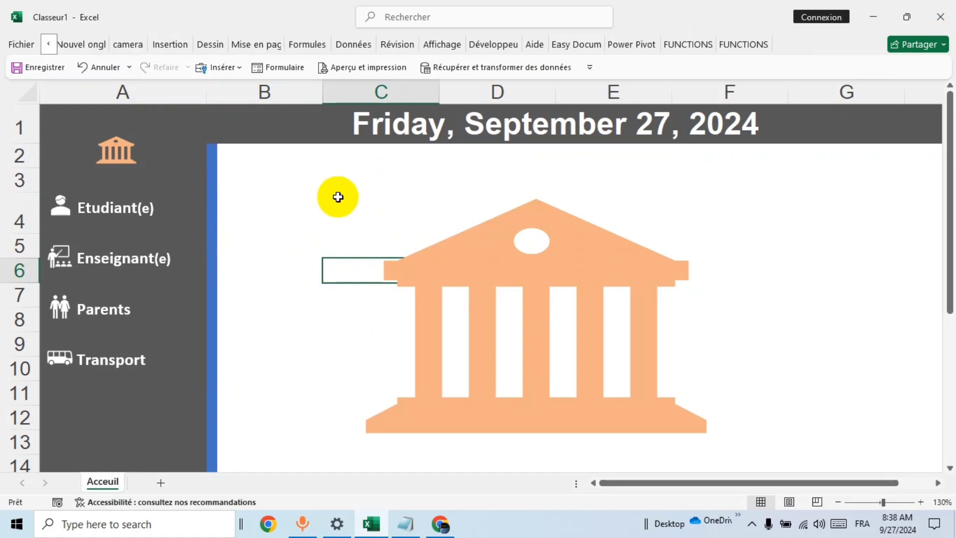
pyautogui.scroll(-2, 338, 197)
pyautogui.scroll(2, 338, 196)
pyautogui.scroll(-4, 338, 196)
pyautogui.scroll(4, 338, 197)
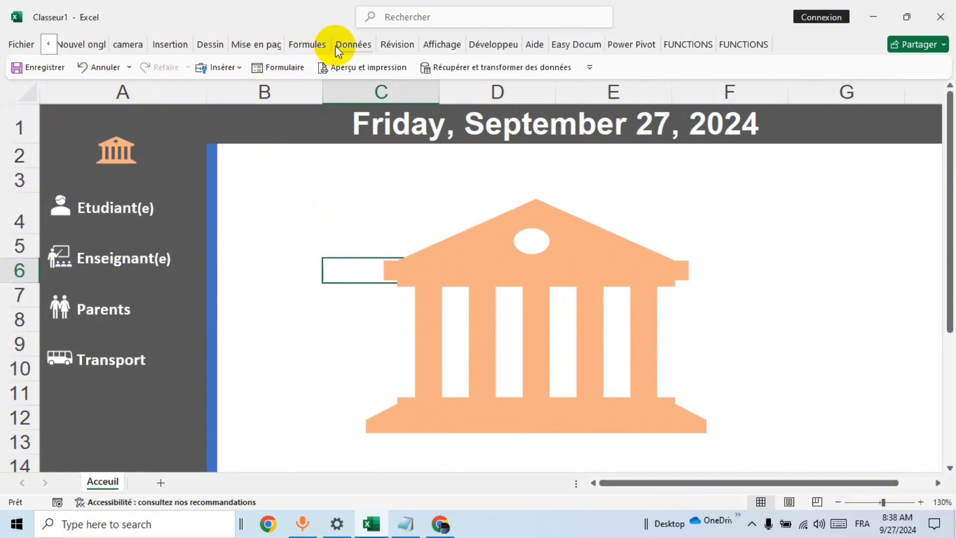
# Step: Draw a level rounded rectangle and move it beside Etudiant(e) across rows 3–4
pyautogui.click(183, 46)
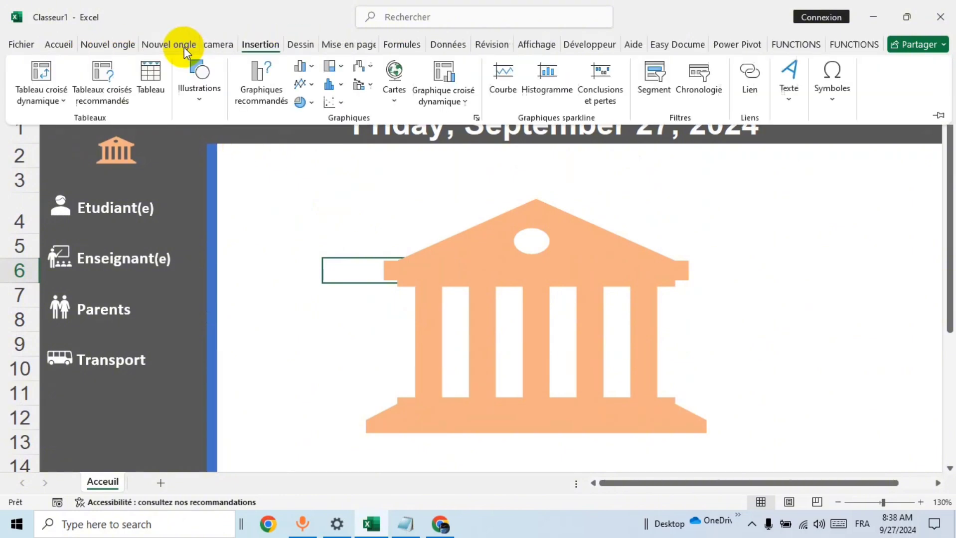
pyautogui.click(199, 102)
pyautogui.click(224, 167)
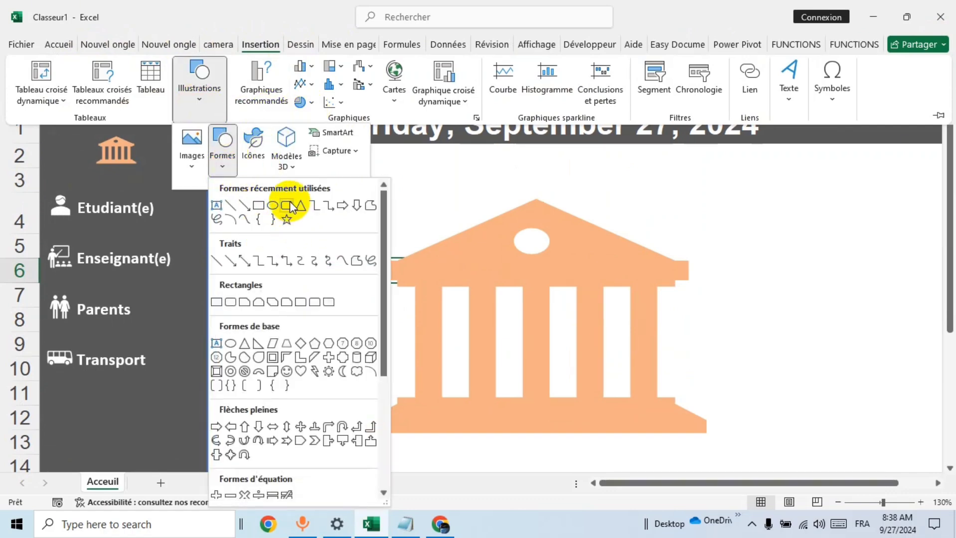
pyautogui.click(315, 309)
pyautogui.moveTo(258, 175)
pyautogui.mouseDown()
pyautogui.moveTo(433, 214)
pyautogui.moveTo(320, 405)
pyautogui.mouseUp()
pyautogui.moveTo(292, 148)
pyautogui.mouseDown()
pyautogui.moveTo(271, 158)
pyautogui.moveTo(332, 241)
pyautogui.mouseUp()
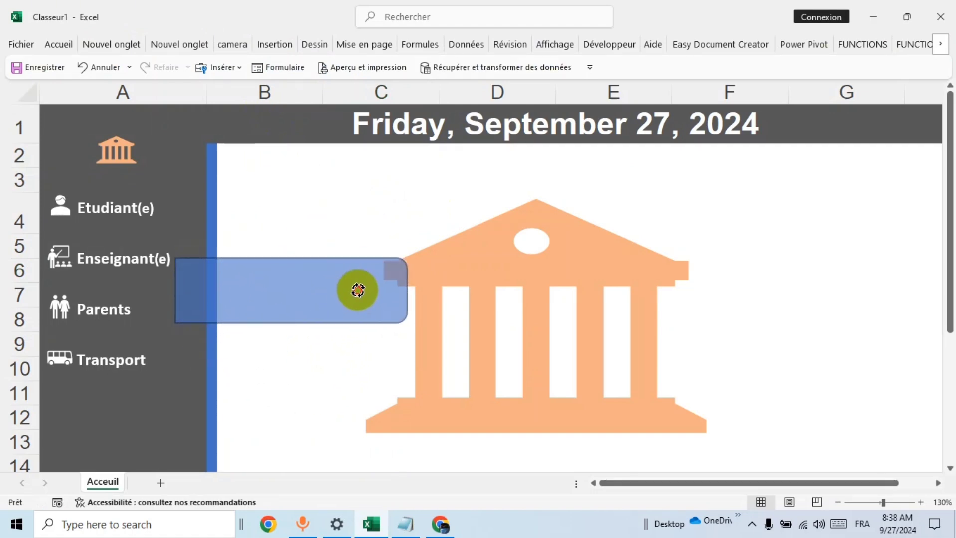
pyautogui.moveTo(348, 298); pyautogui.dragTo(358, 288)
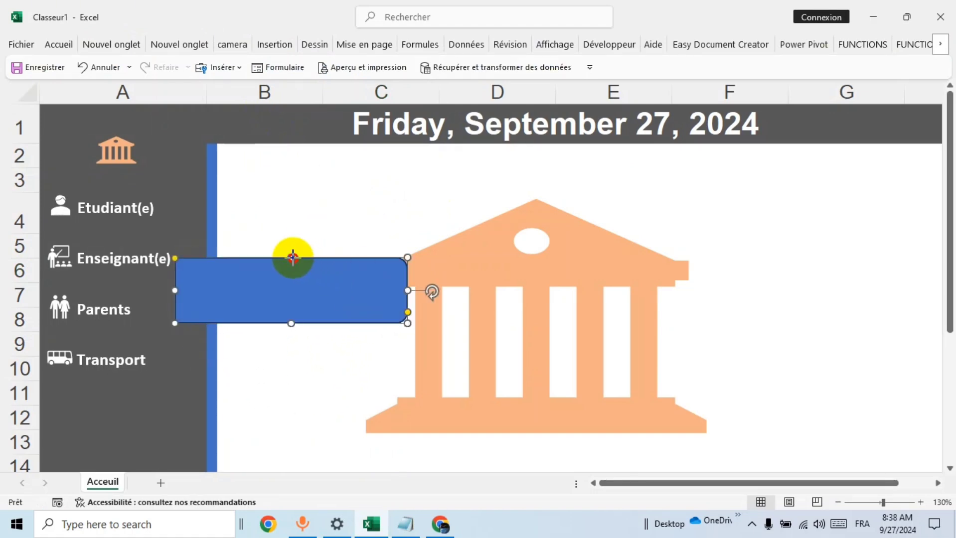
pyautogui.moveTo(288, 288); pyautogui.dragTo(328, 211)
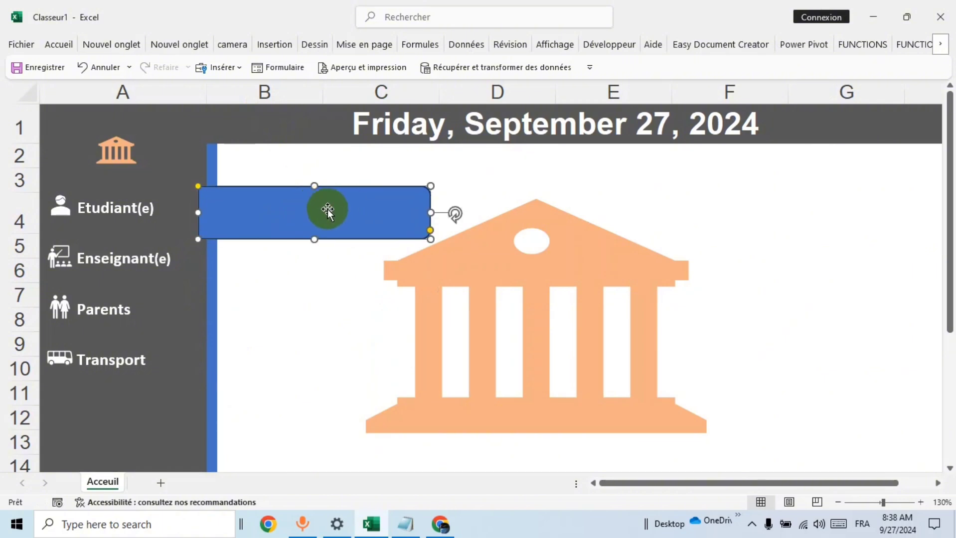
# Step: Remove the rectangle's outline and nudge it left toward the sidebar
pyautogui.click(940, 45)
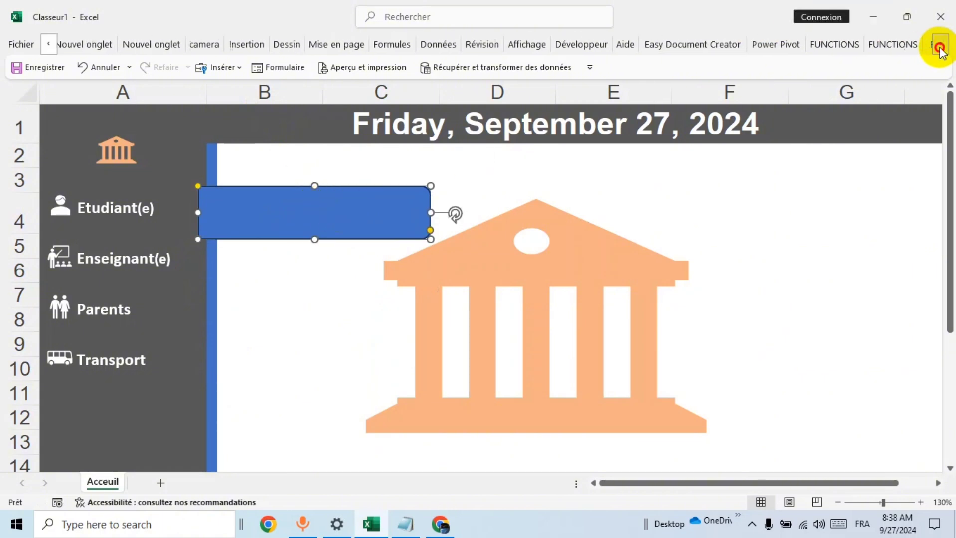
pyautogui.click(853, 44)
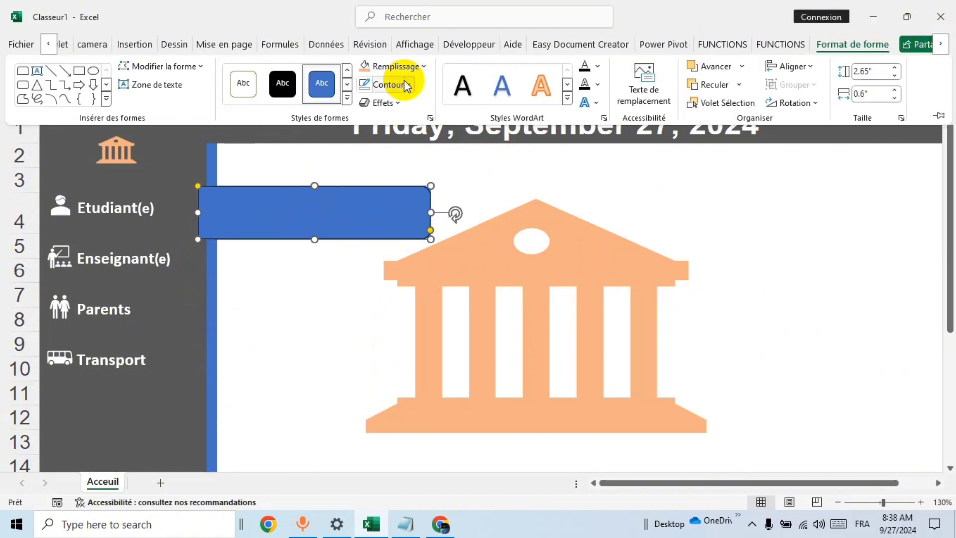
pyautogui.click(405, 86)
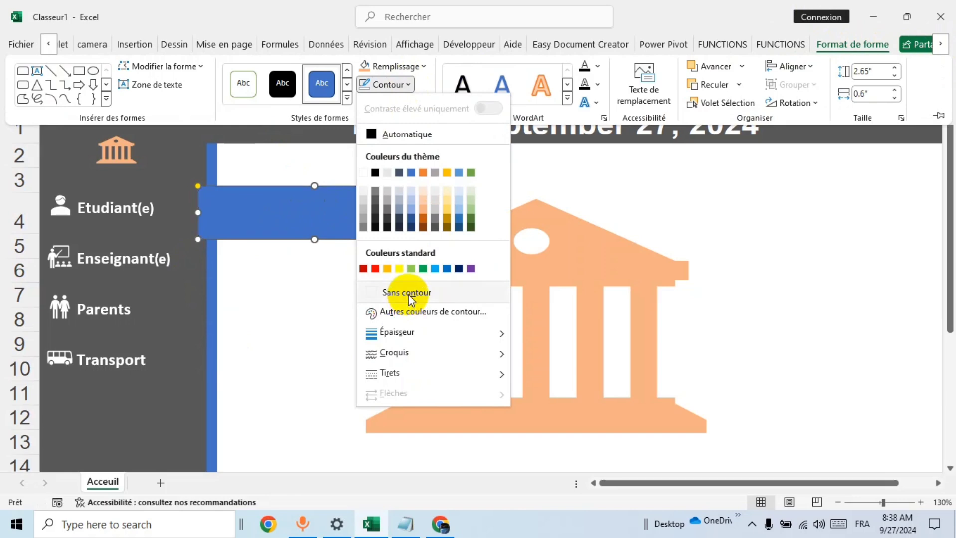
pyautogui.click(406, 293)
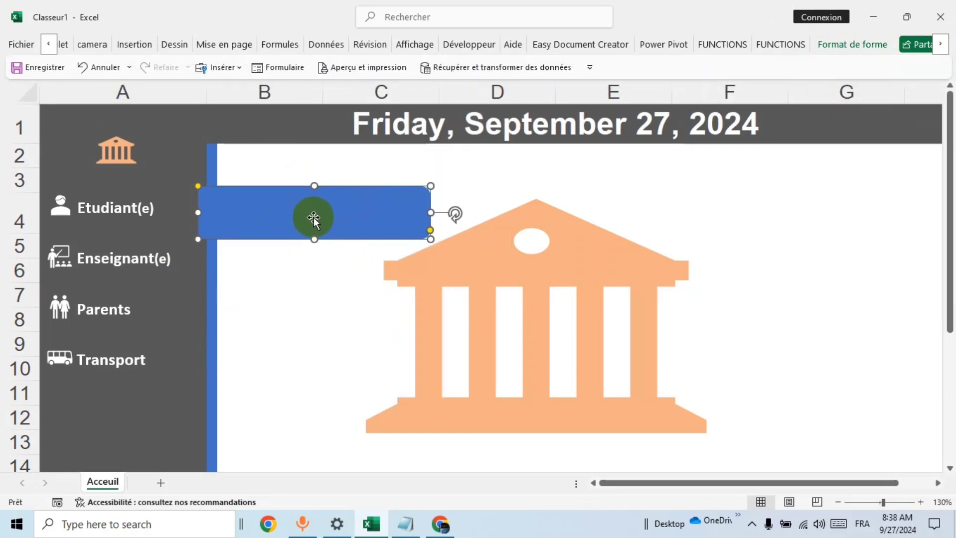
pyautogui.moveTo(349, 217); pyautogui.dragTo(282, 217)
# Step: Send the rectangle to the back behind Etudiant(e), trimmed to end at the blue bar
pyautogui.rightClick(282, 217)
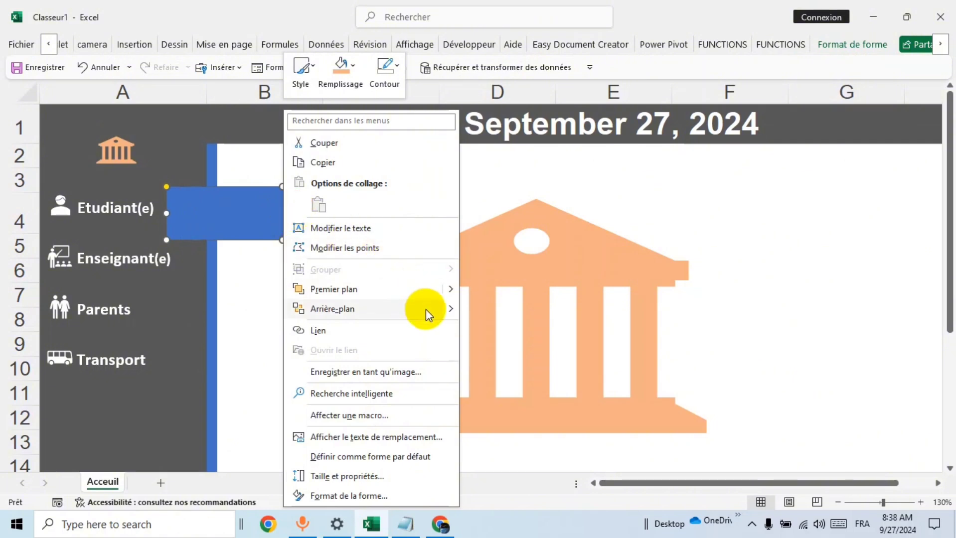
pyautogui.moveTo(351, 309)
pyautogui.click(493, 311)
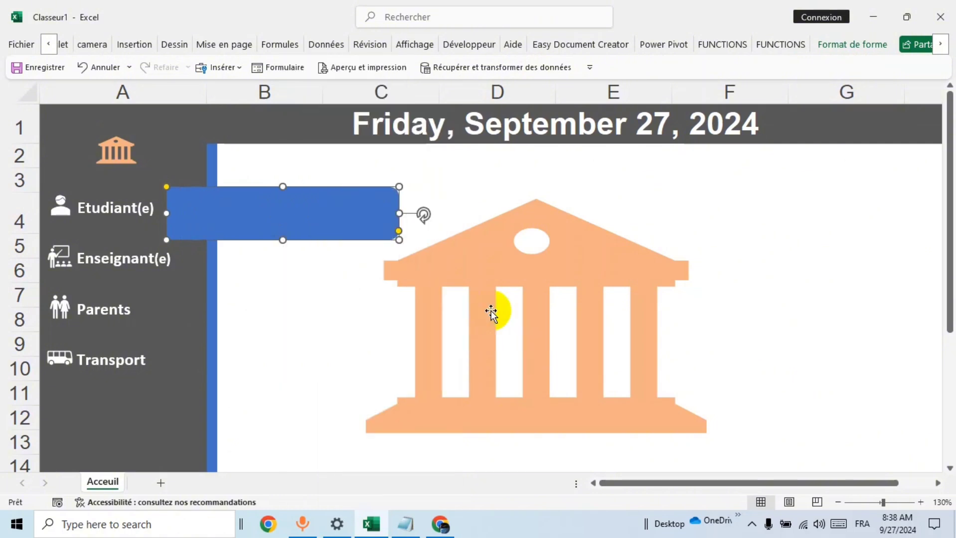
pyautogui.moveTo(337, 217); pyautogui.dragTo(213, 215)
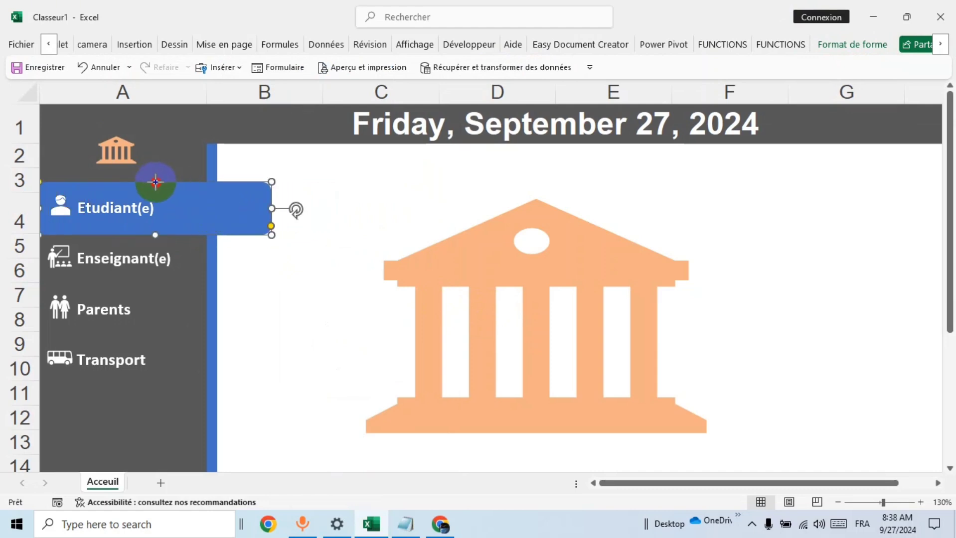
pyautogui.moveTo(156, 182); pyautogui.dragTo(155, 188)
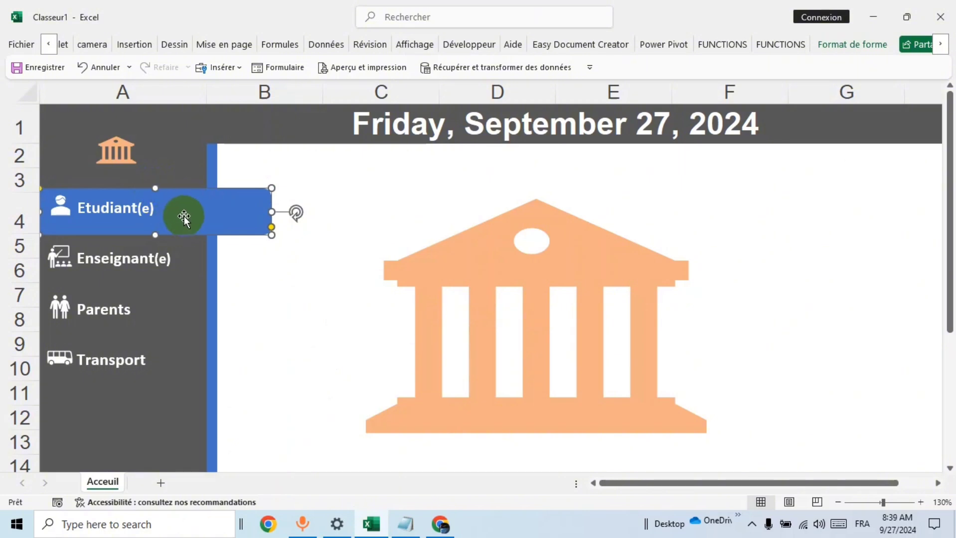
pyautogui.moveTo(184, 217); pyautogui.dragTo(181, 211)
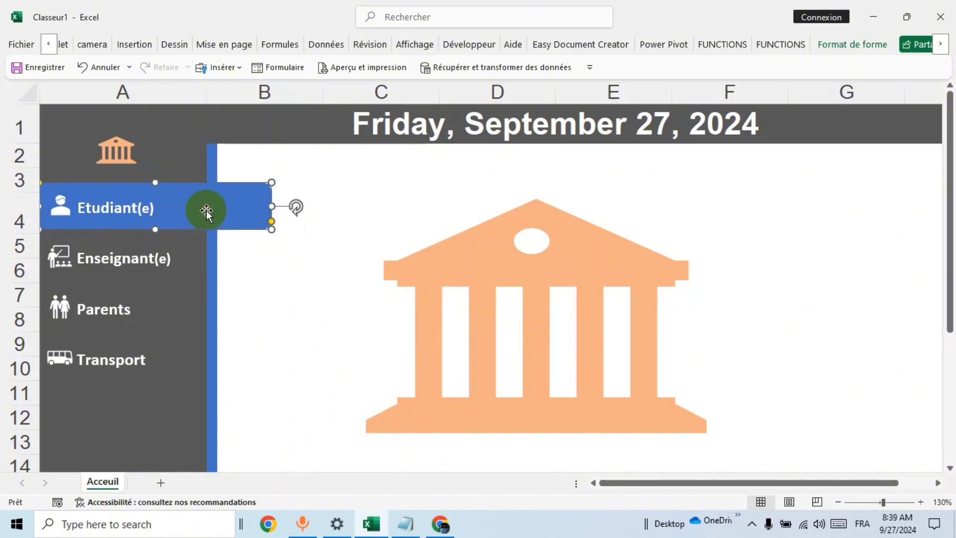
pyautogui.click(269, 204)
pyautogui.moveTo(270, 206); pyautogui.dragTo(213, 205)
pyautogui.click(290, 204)
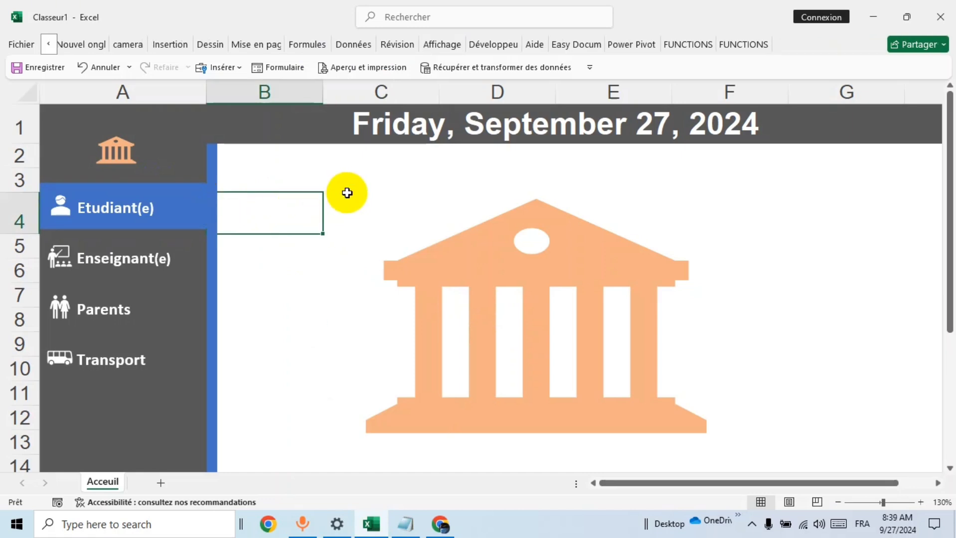
# Step: Fine-tune the Etudiant(e) highlight's height and vertical position
pyautogui.click(365, 188)
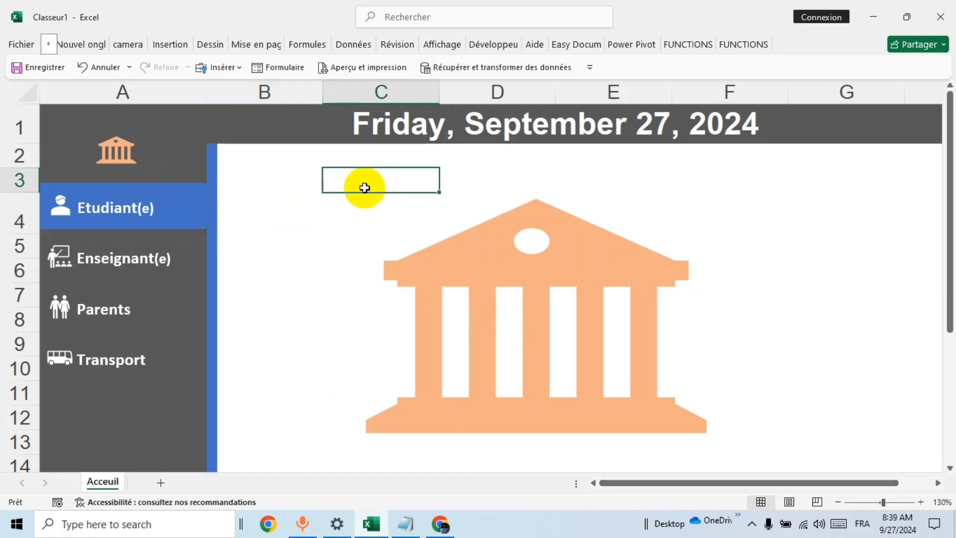
pyautogui.click(179, 210)
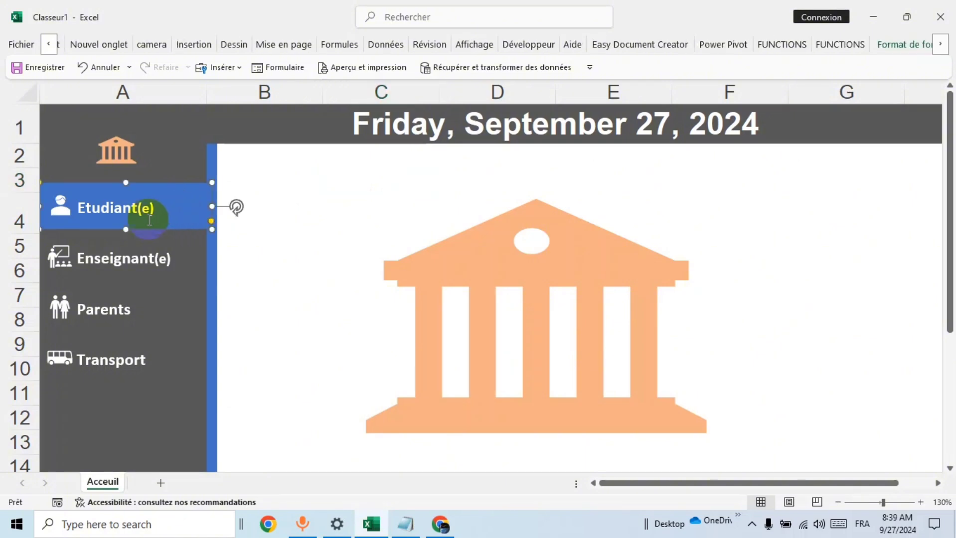
pyautogui.moveTo(126, 229); pyautogui.dragTo(126, 226)
pyautogui.moveTo(178, 198); pyautogui.dragTo(177, 202)
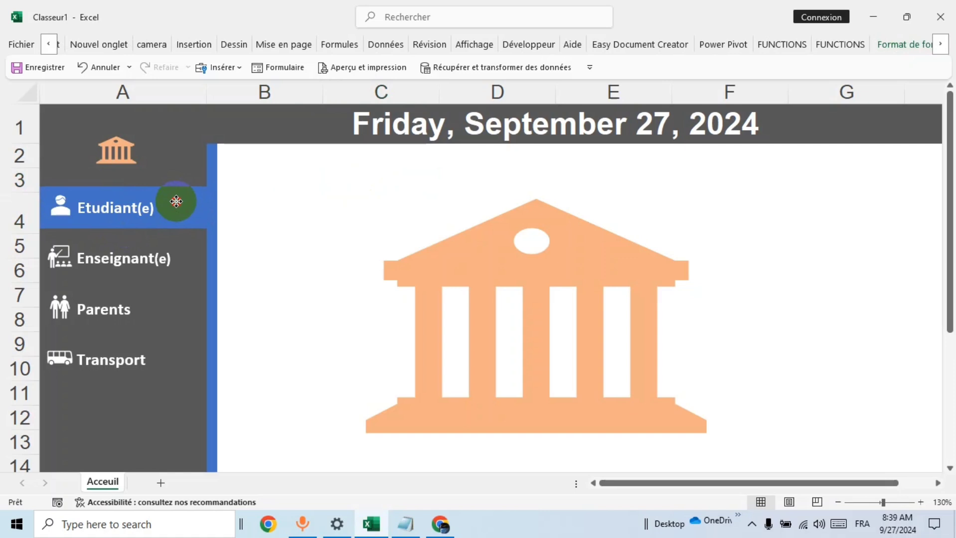
pyautogui.click(298, 197)
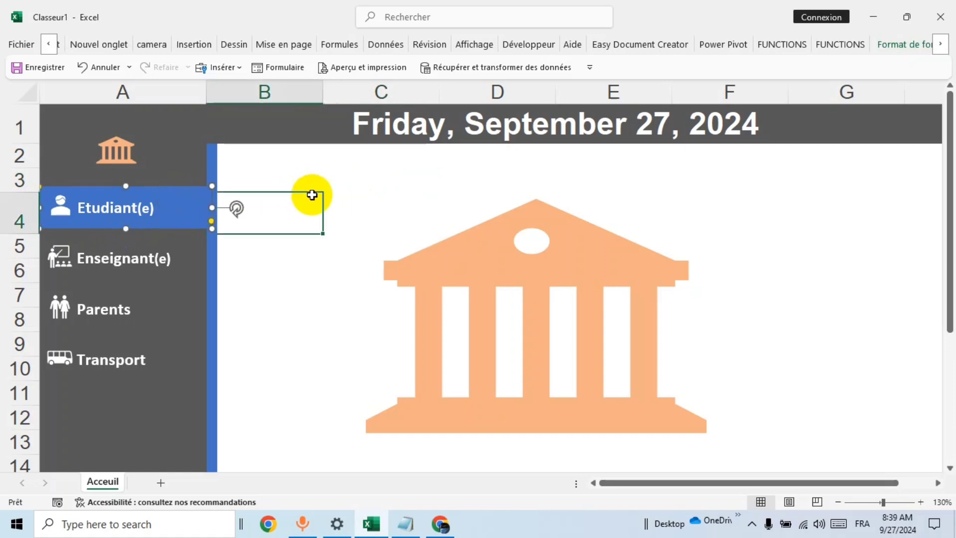
pyautogui.click(202, 217)
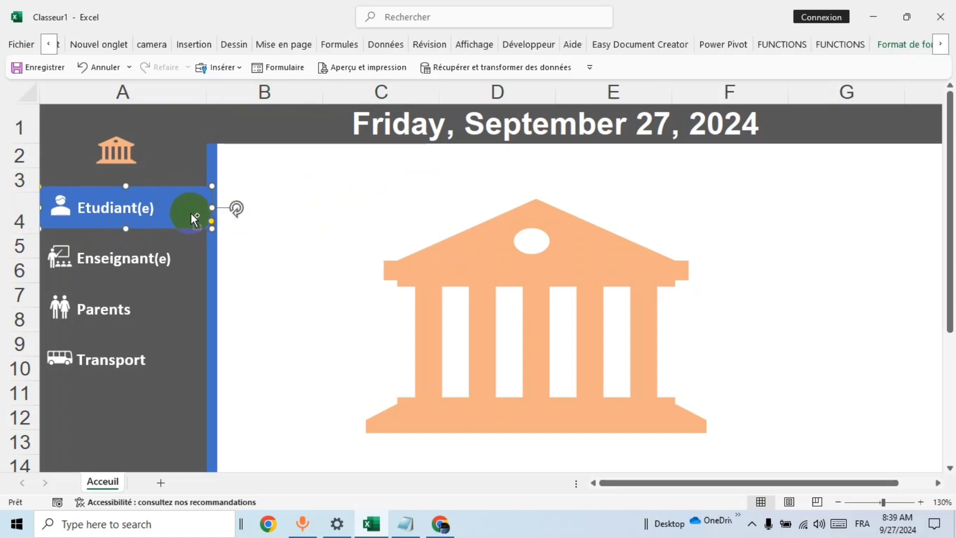
# Step: Copy the blue highlight onto Enseignant(e), Parents and Transport, sending each copy to the back
pyautogui.moveTo(192, 214); pyautogui.dragTo(193, 265)
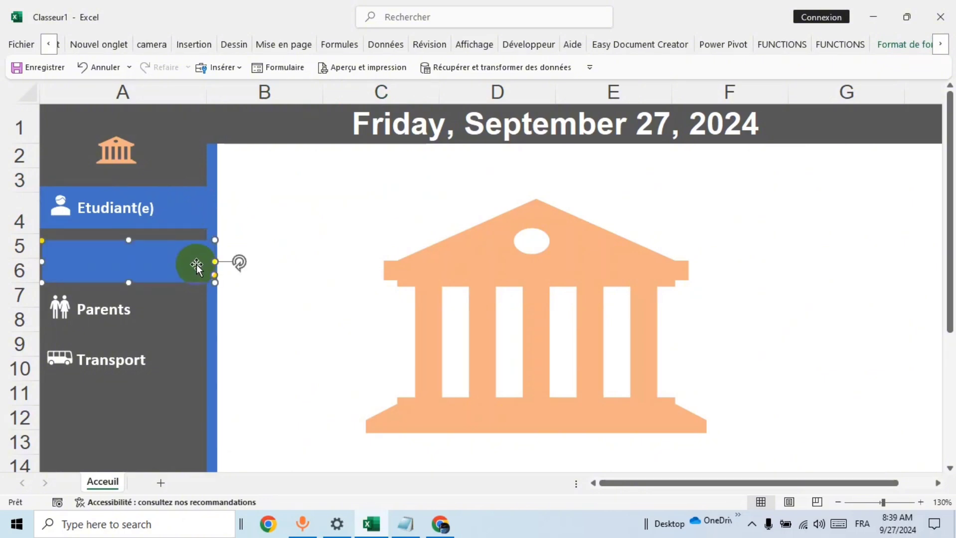
pyautogui.rightClick(194, 269)
pyautogui.moveTo(247, 309)
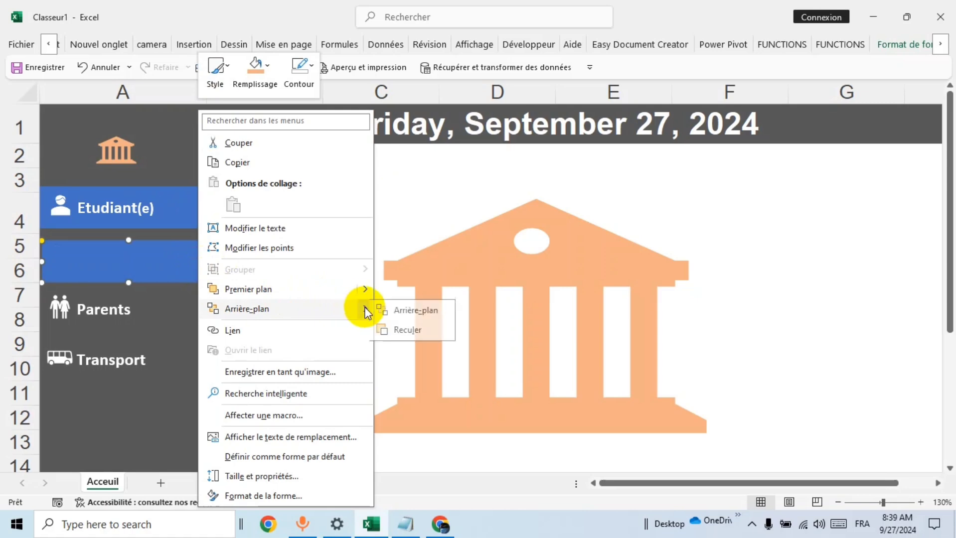
pyautogui.click(407, 311)
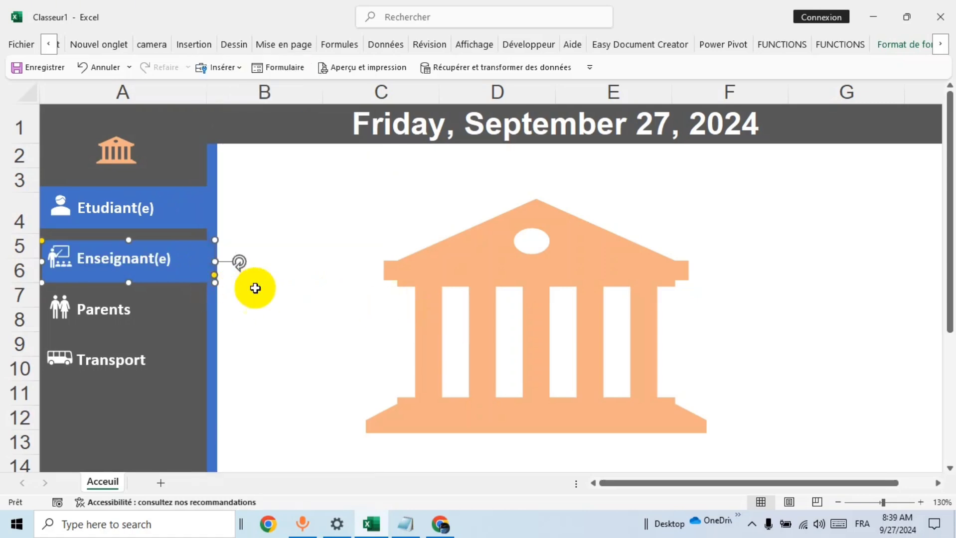
pyautogui.click(176, 285)
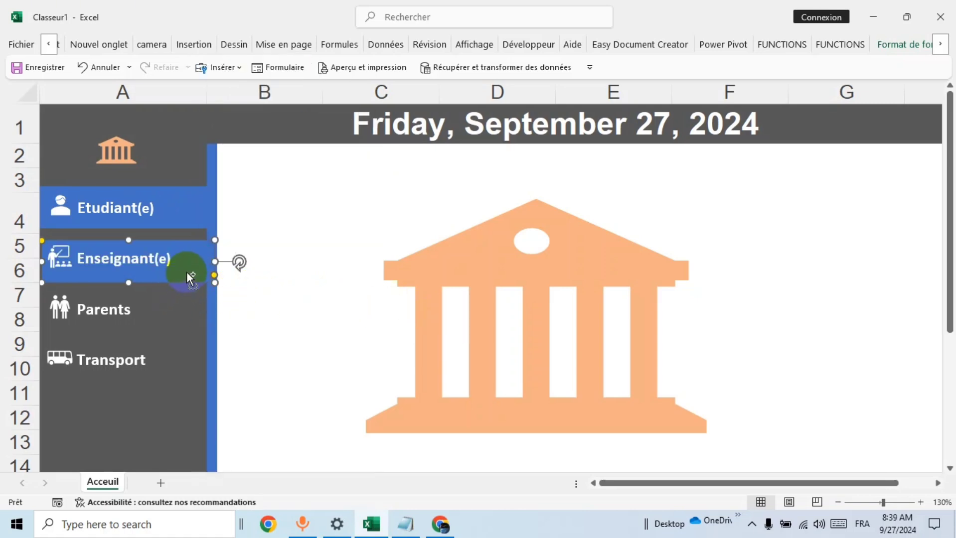
pyautogui.moveTo(175, 286); pyautogui.dragTo(188, 327)
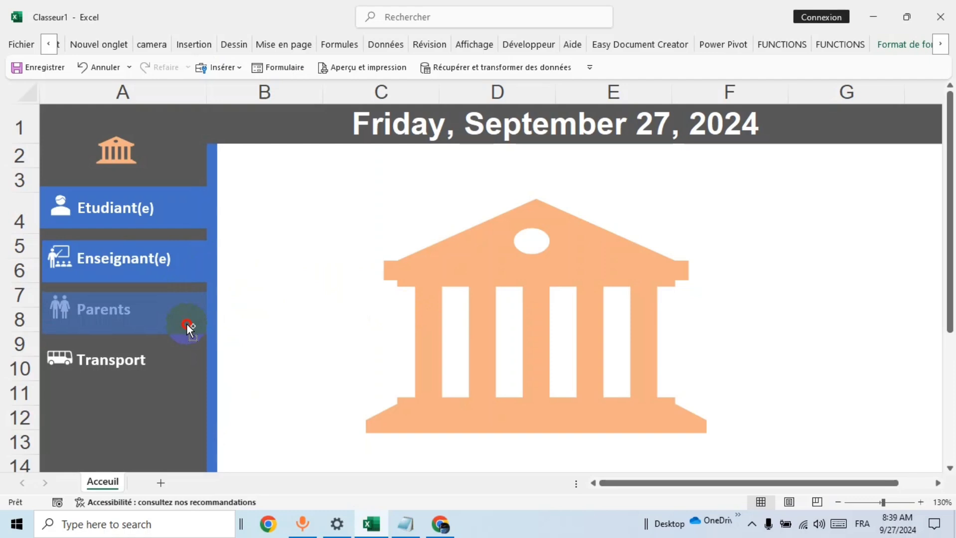
pyautogui.moveTo(187, 323); pyautogui.dragTo(187, 324)
pyautogui.rightClick(190, 319)
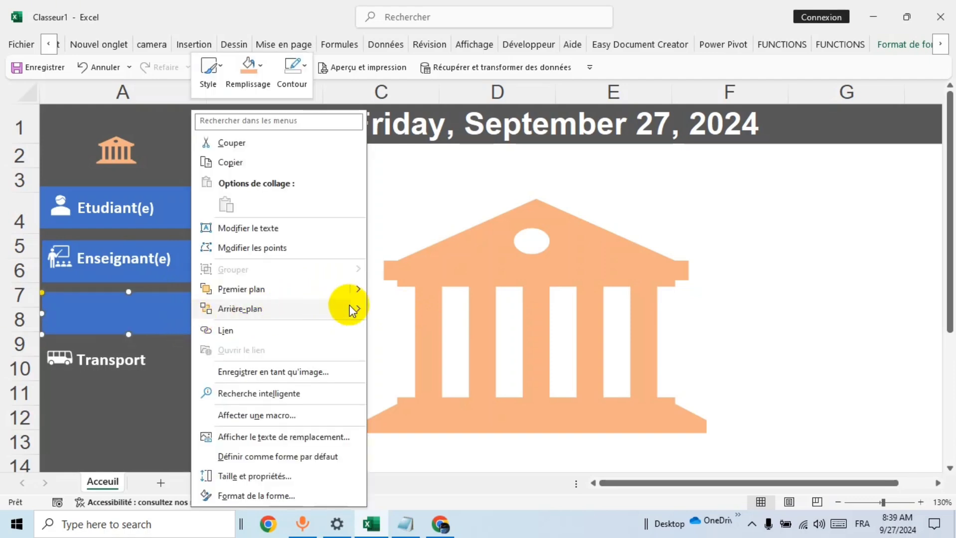
pyautogui.click(392, 310)
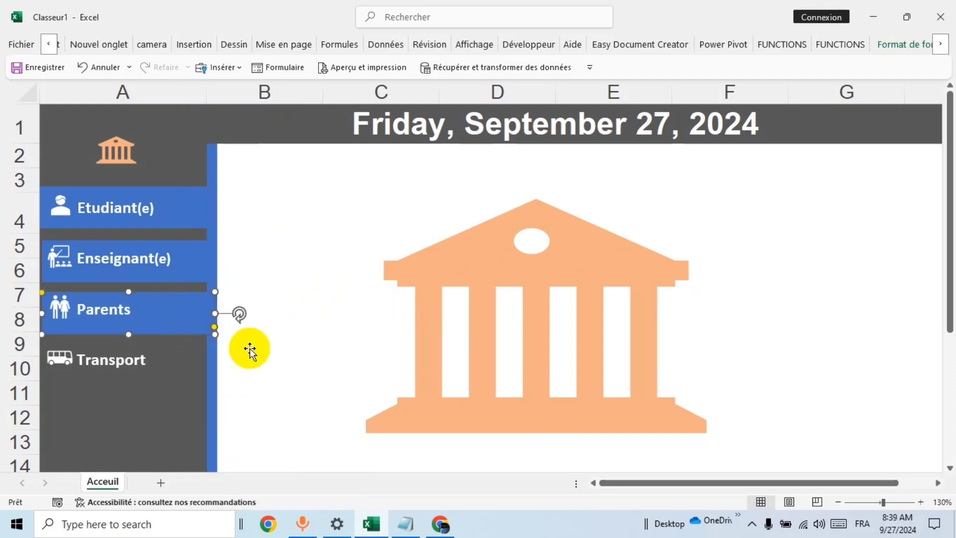
pyautogui.moveTo(185, 328); pyautogui.dragTo(186, 378)
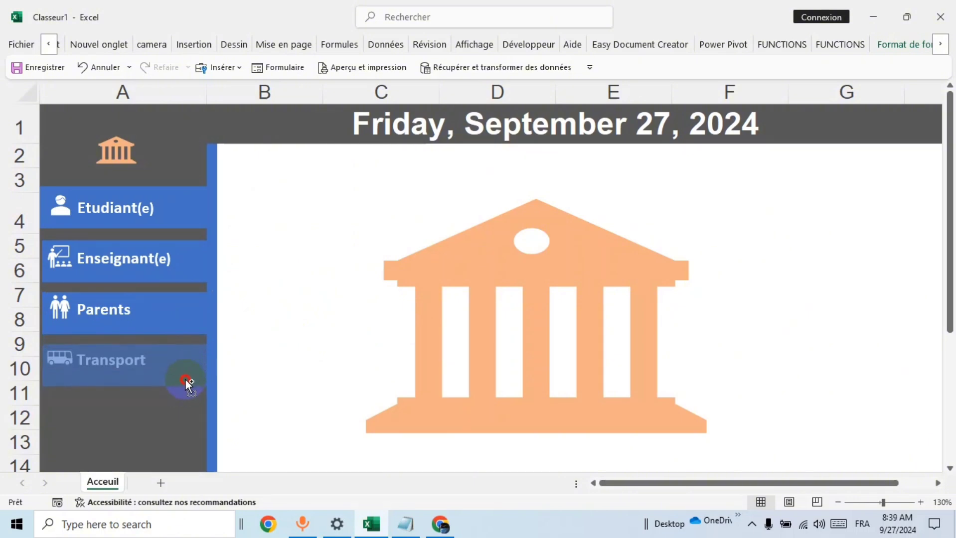
pyautogui.moveTo(186, 379); pyautogui.dragTo(183, 379)
pyautogui.rightClick(192, 363)
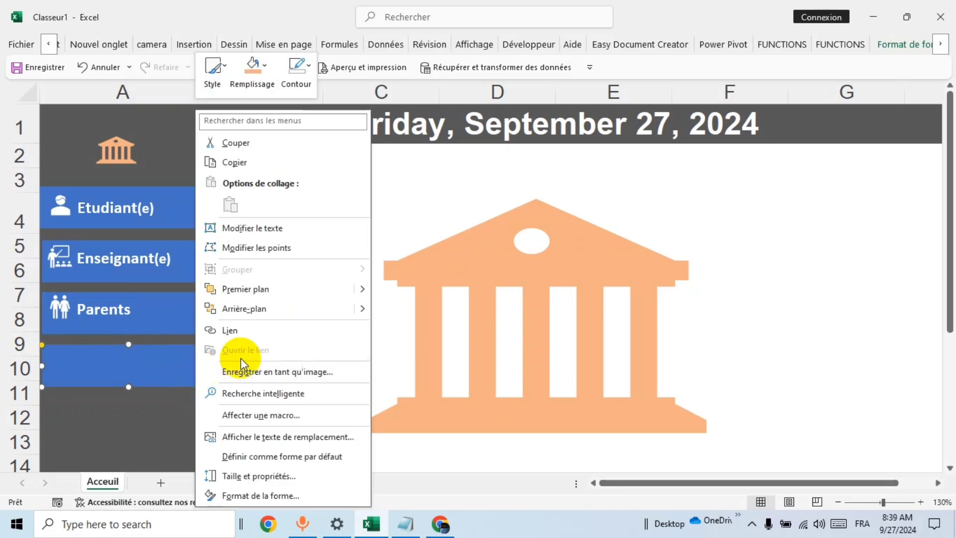
pyautogui.moveTo(253, 309)
pyautogui.click(394, 309)
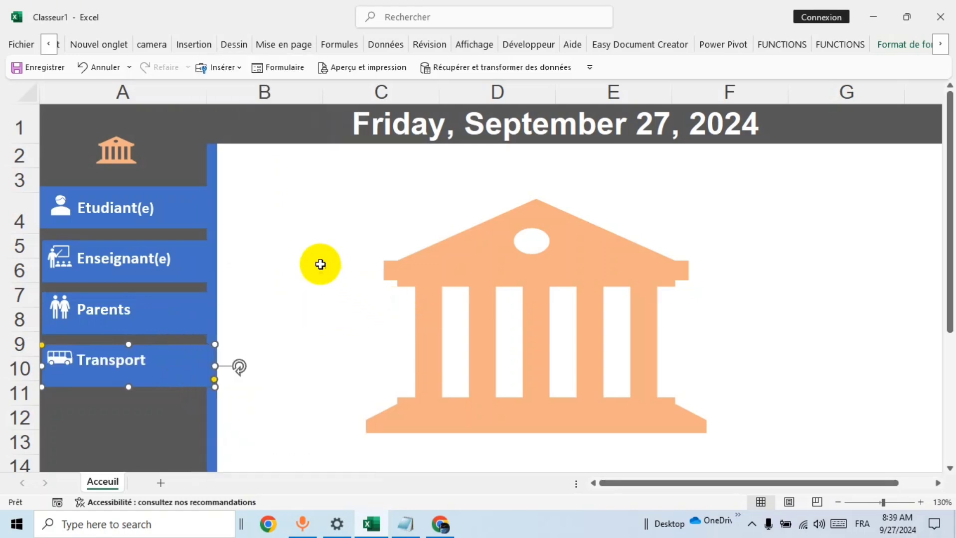
# Step: Nudge the Etudiant(e) button down slightly and check the other three buttons' positions
pyautogui.click(302, 256)
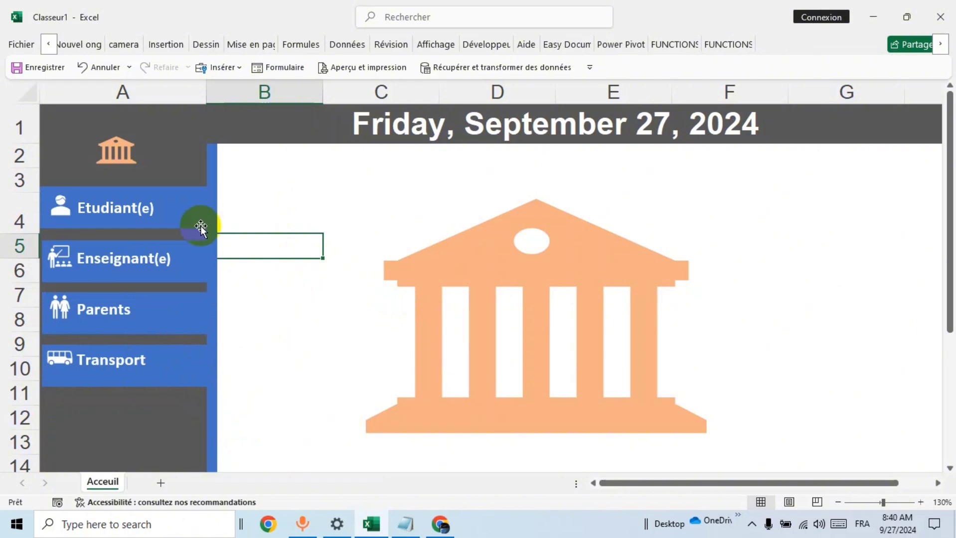
pyautogui.click(189, 209)
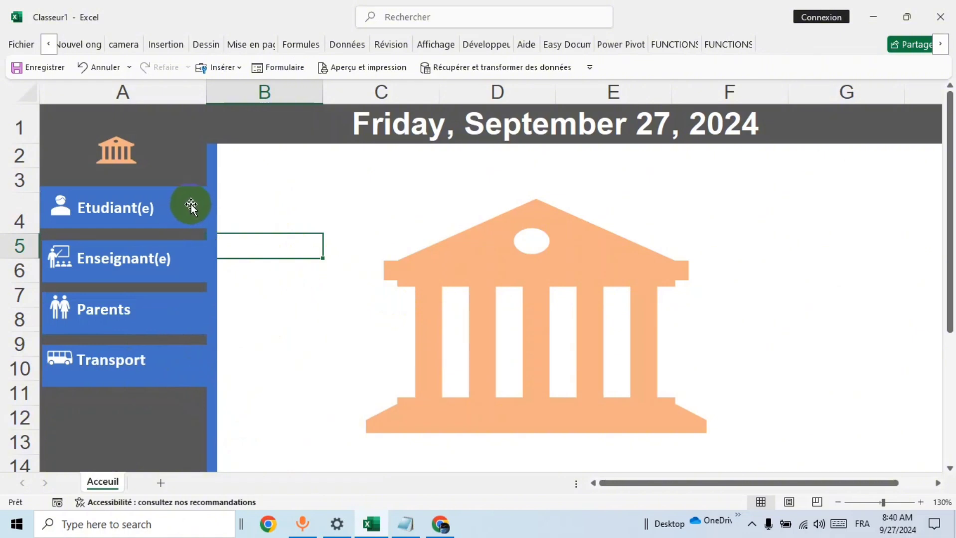
pyautogui.moveTo(192, 205); pyautogui.dragTo(190, 207)
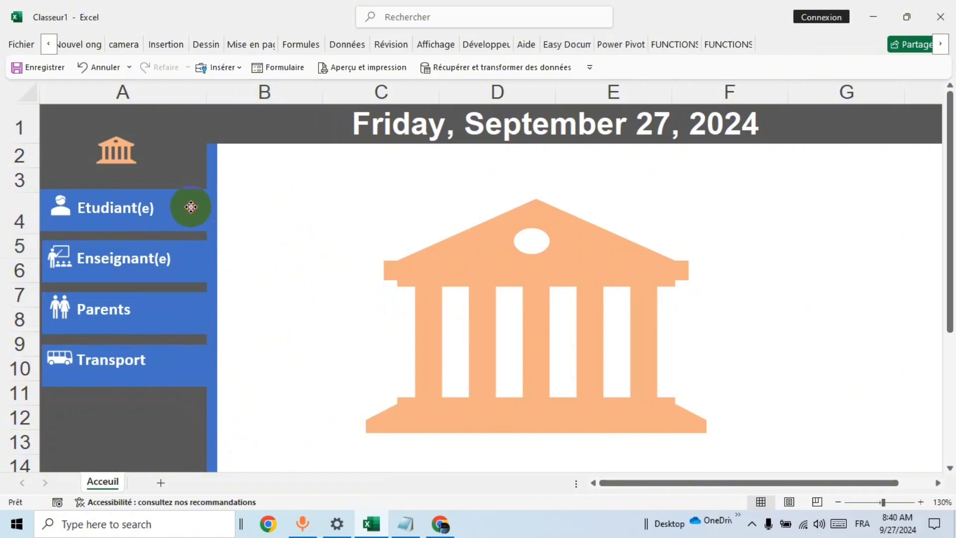
pyautogui.click(305, 188)
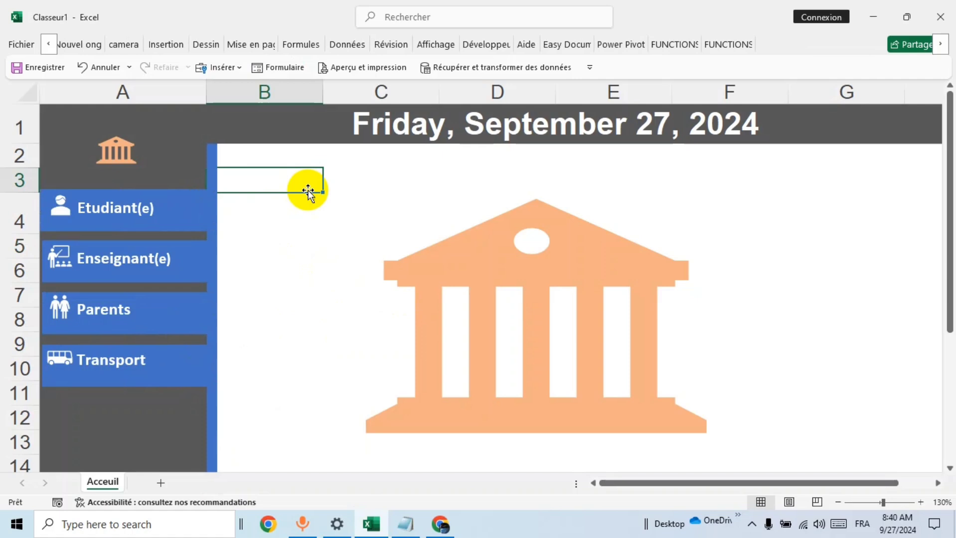
pyautogui.click(411, 182)
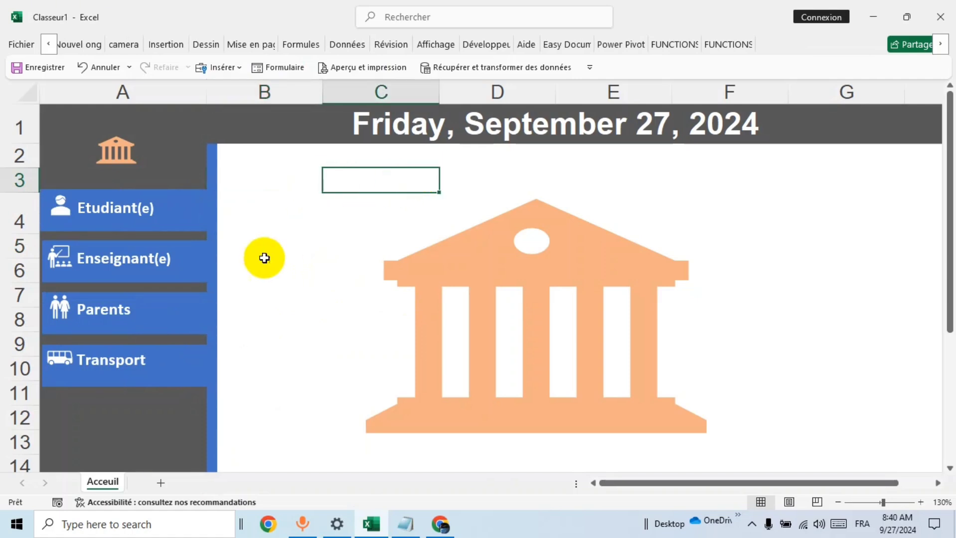
pyautogui.click(186, 259)
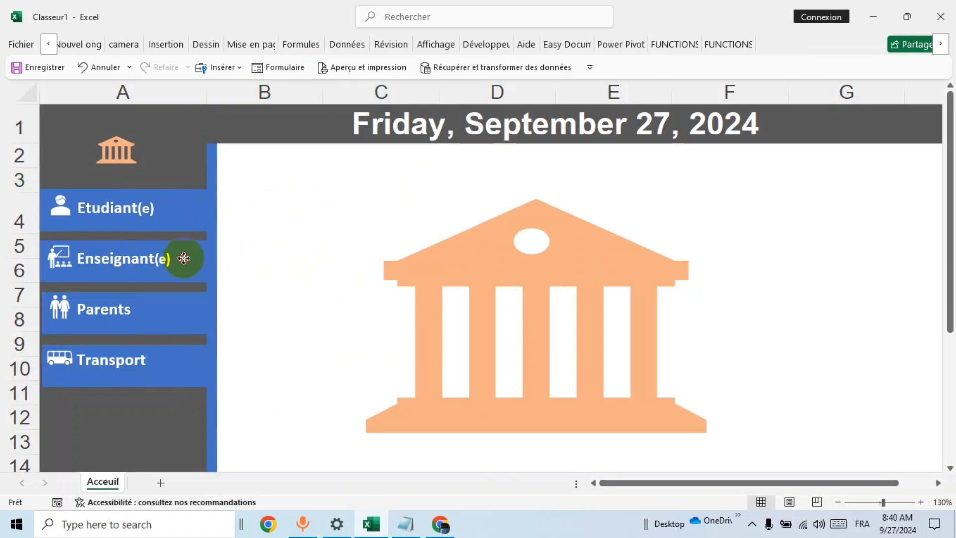
pyautogui.click(183, 306)
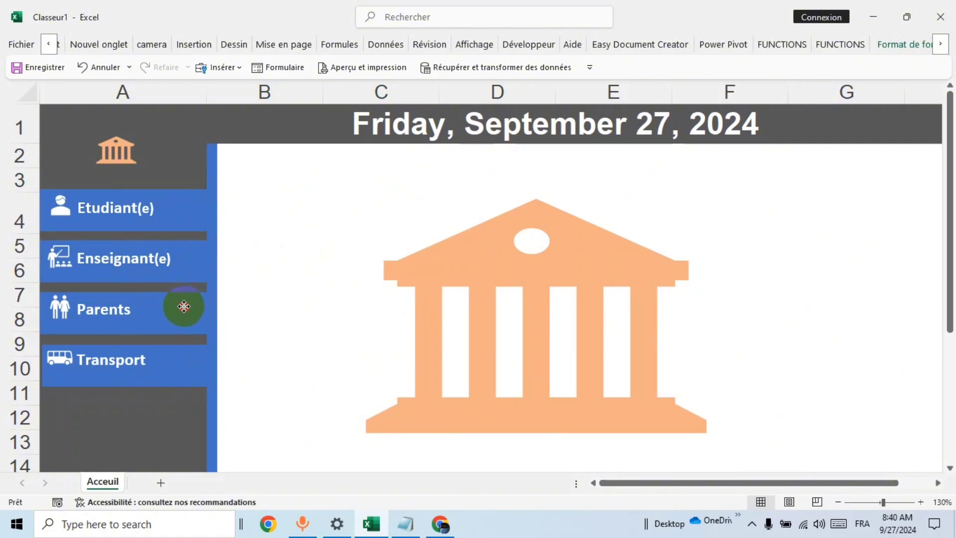
pyautogui.click(289, 269)
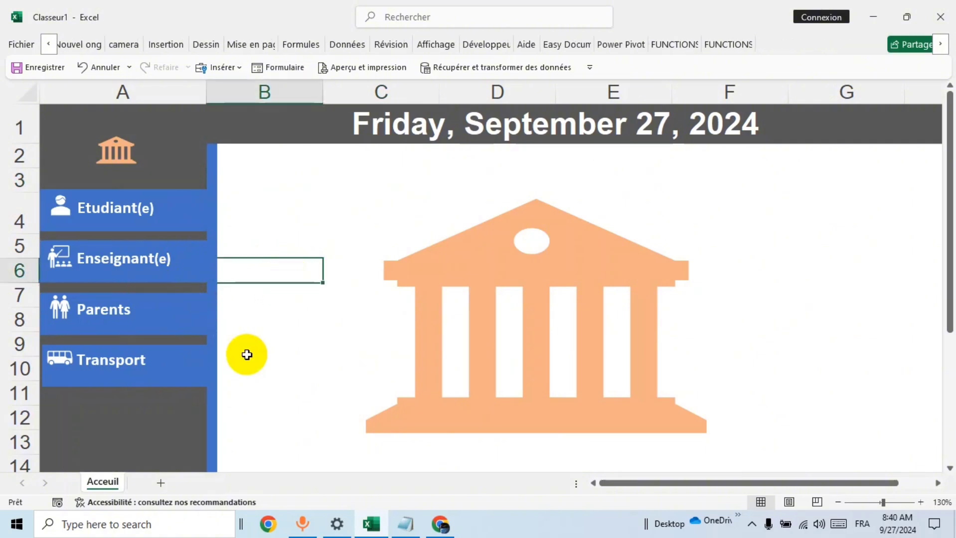
pyautogui.click(189, 367)
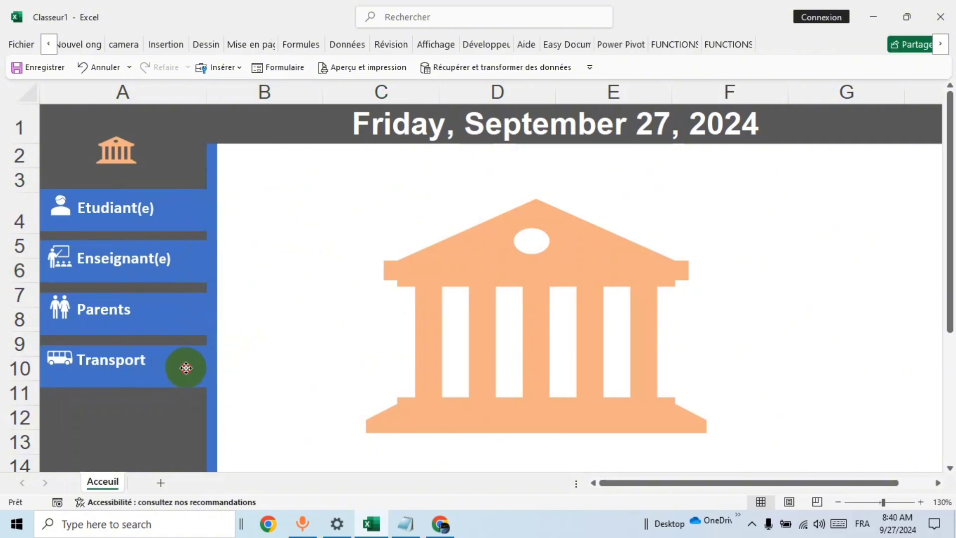
# Step: Drag the peach building picture's bottom edge down toward row 14
pyautogui.click(265, 317)
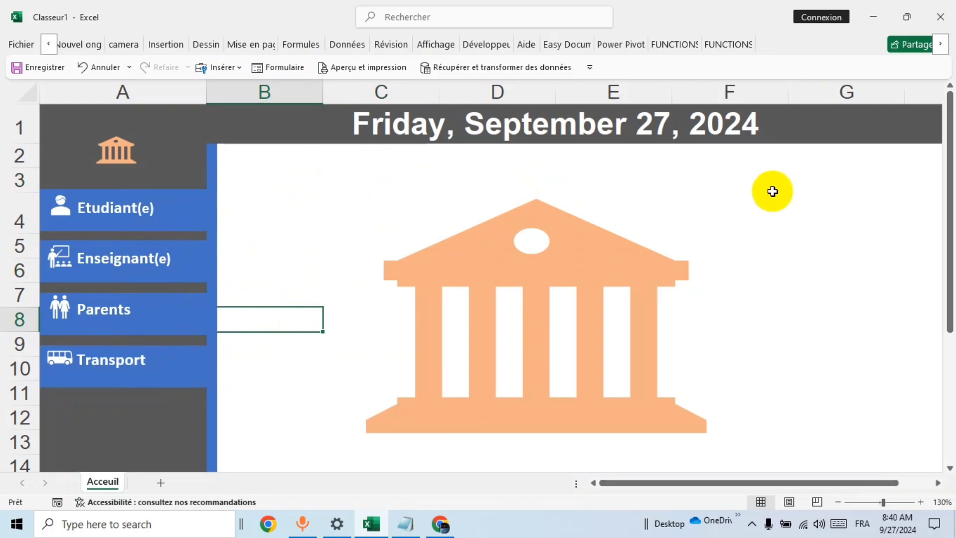
pyautogui.scroll(-1, 770, 189)
pyautogui.scroll(1, 770, 190)
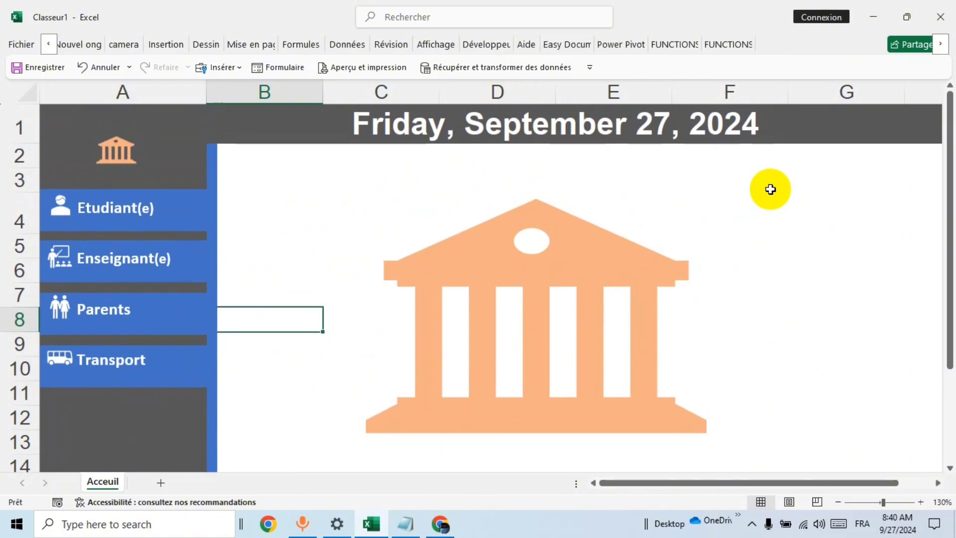
pyautogui.click(508, 299)
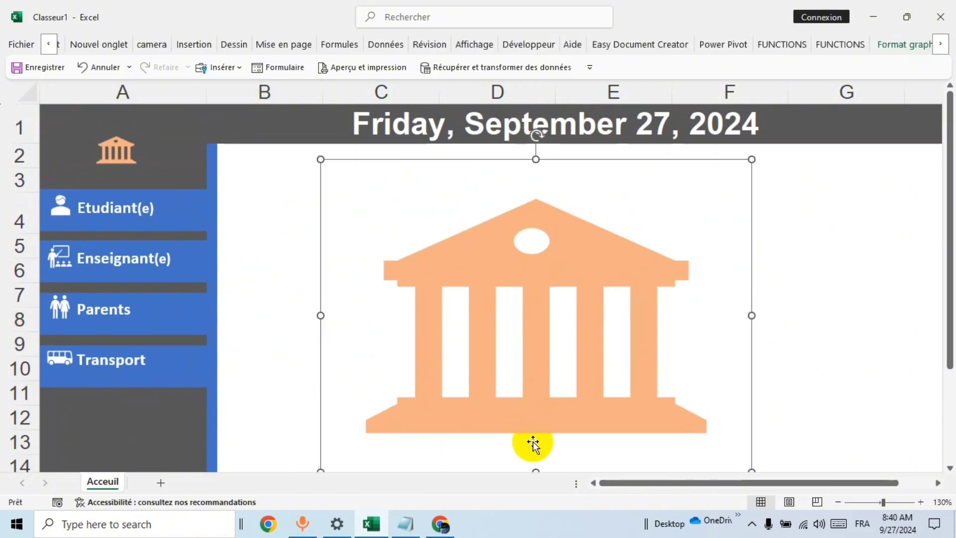
pyautogui.scroll(-1, 570, 357)
pyautogui.moveTo(535, 383); pyautogui.dragTo(536, 399)
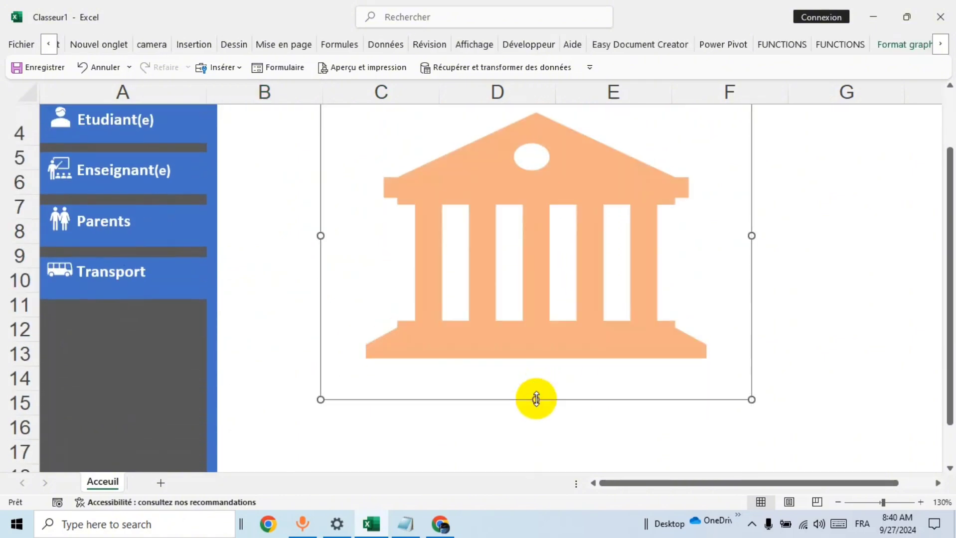
pyautogui.click(815, 245)
pyautogui.scroll(1, 816, 246)
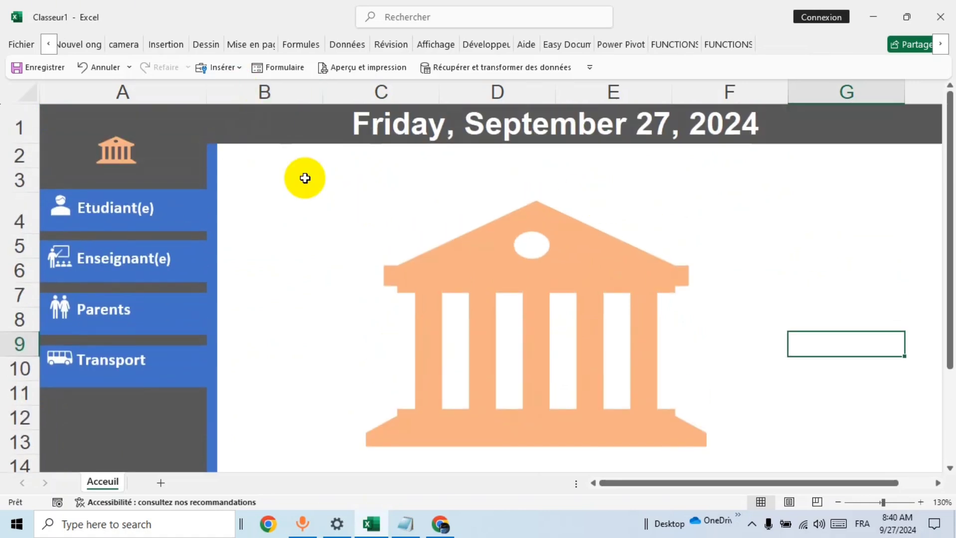
pyautogui.scroll(-1, 299, 175)
pyautogui.scroll(1, 299, 174)
# Step: Draw a small oval circle to the left of the building icon
pyautogui.click(169, 45)
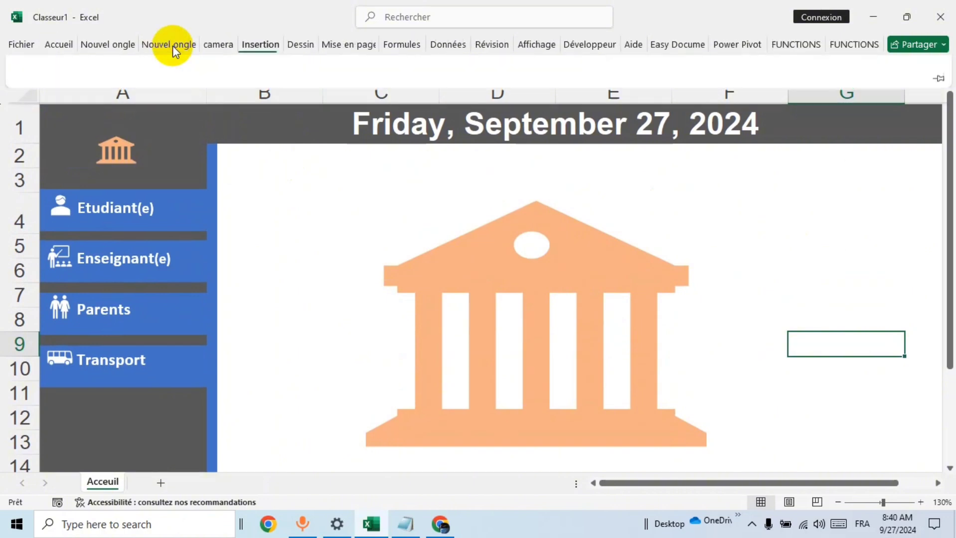
pyautogui.click(195, 99)
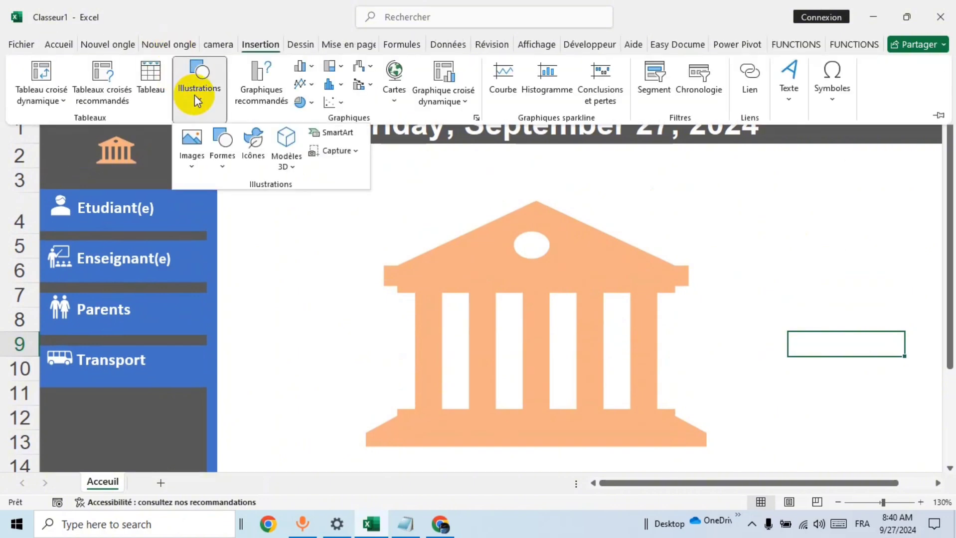
pyautogui.click(224, 167)
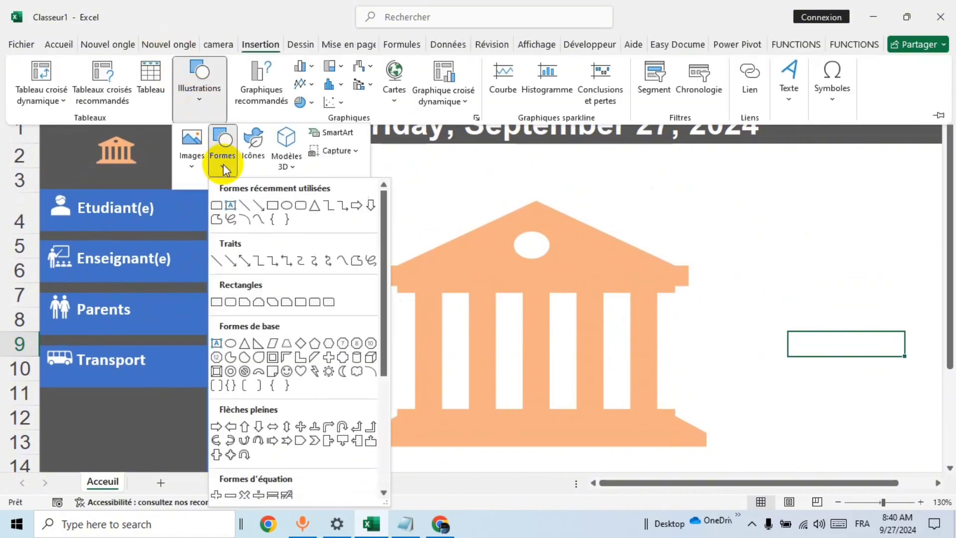
pyautogui.click(287, 206)
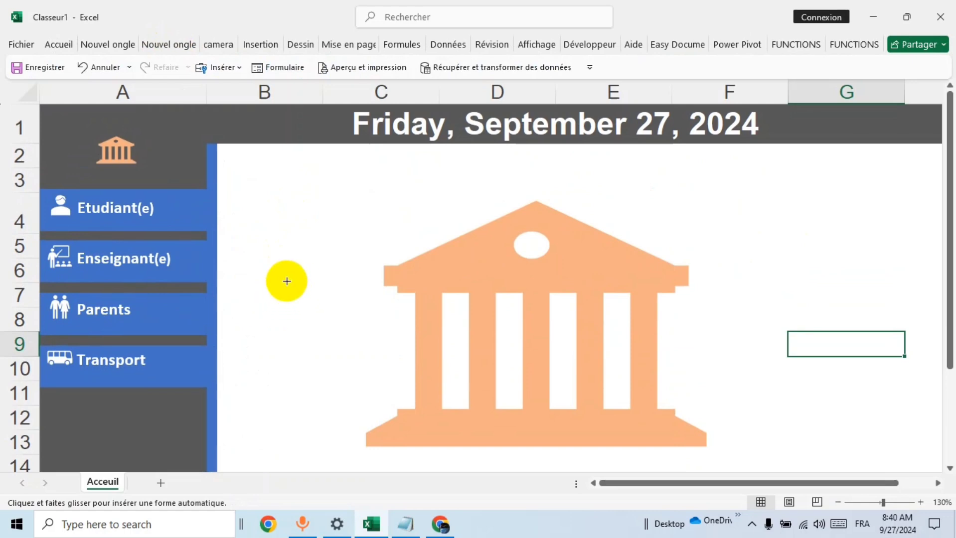
pyautogui.moveTo(290, 284); pyautogui.dragTo(294, 300)
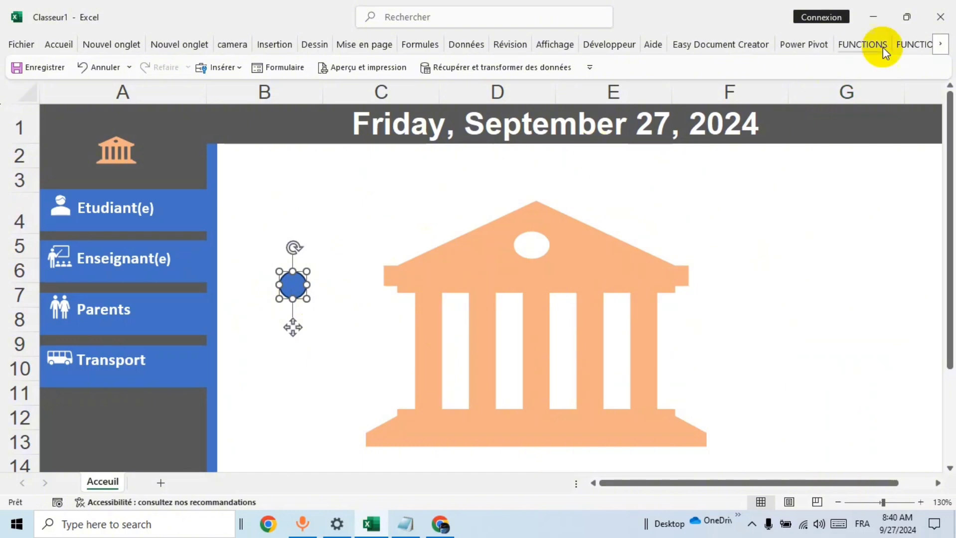
# Step: Give the circle a preset effect and blue fill, then move it into the sidebar below Transport
pyautogui.click(940, 48)
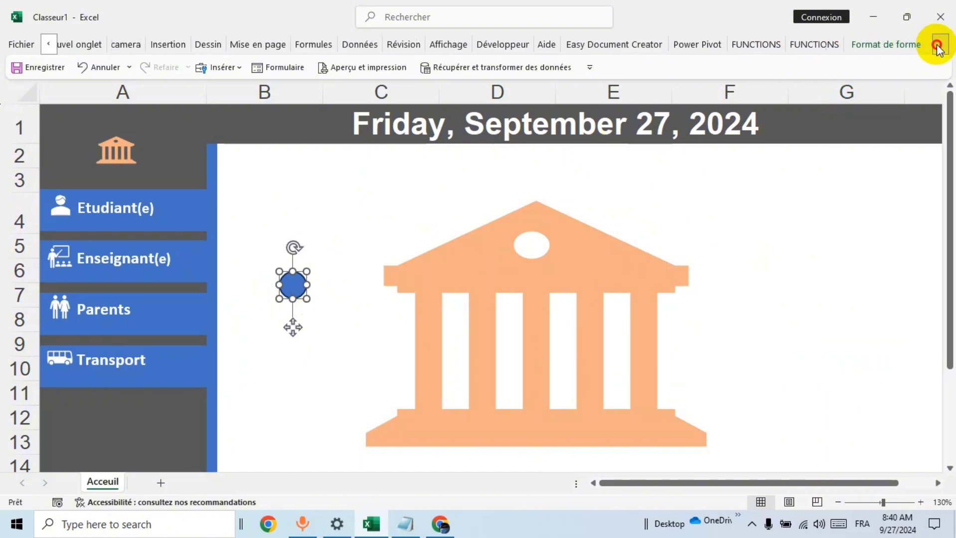
pyautogui.click(853, 46)
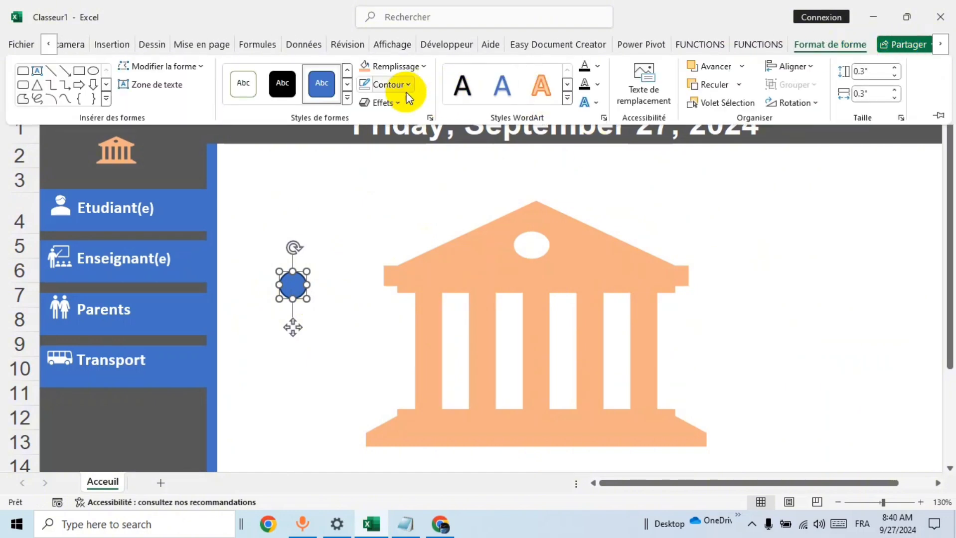
pyautogui.click(396, 102)
pyautogui.moveTo(418, 127)
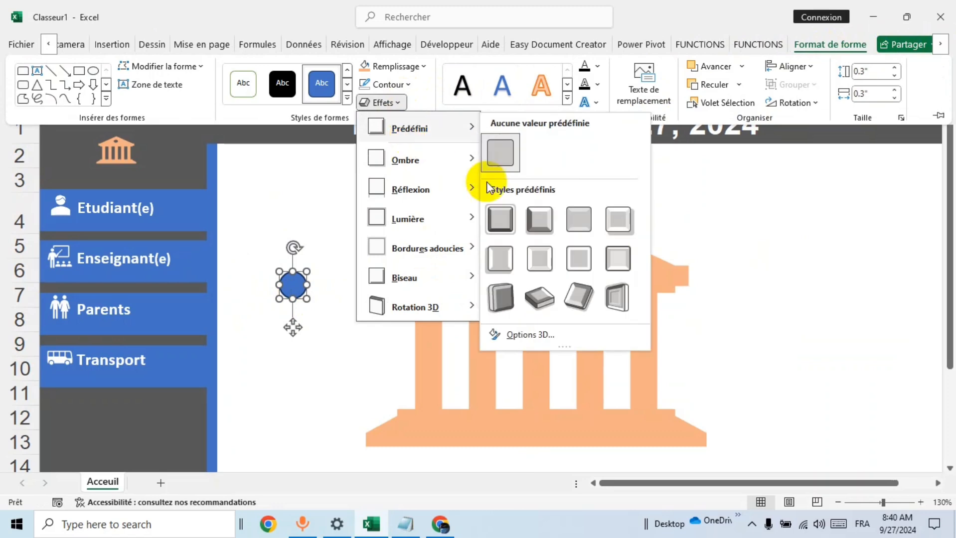
pyautogui.click(500, 220)
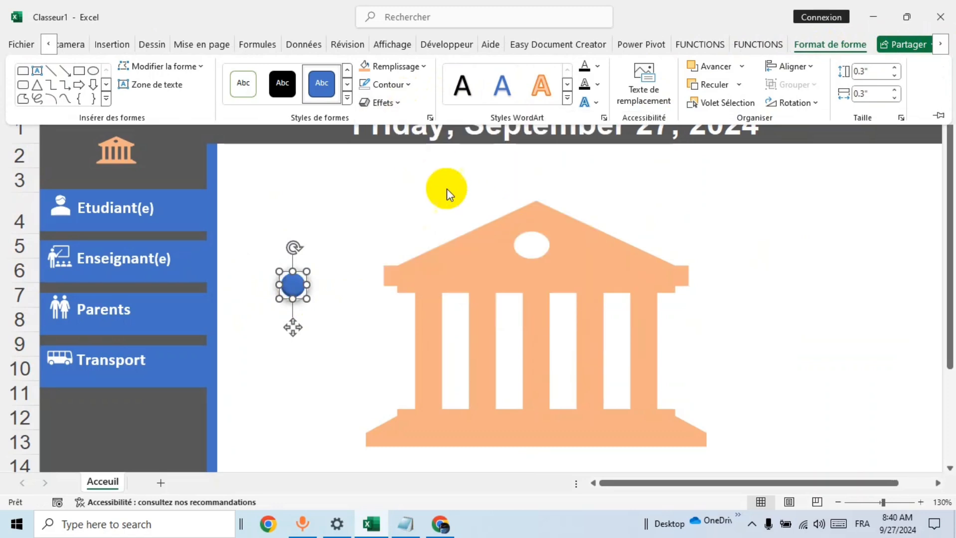
pyautogui.click(426, 68)
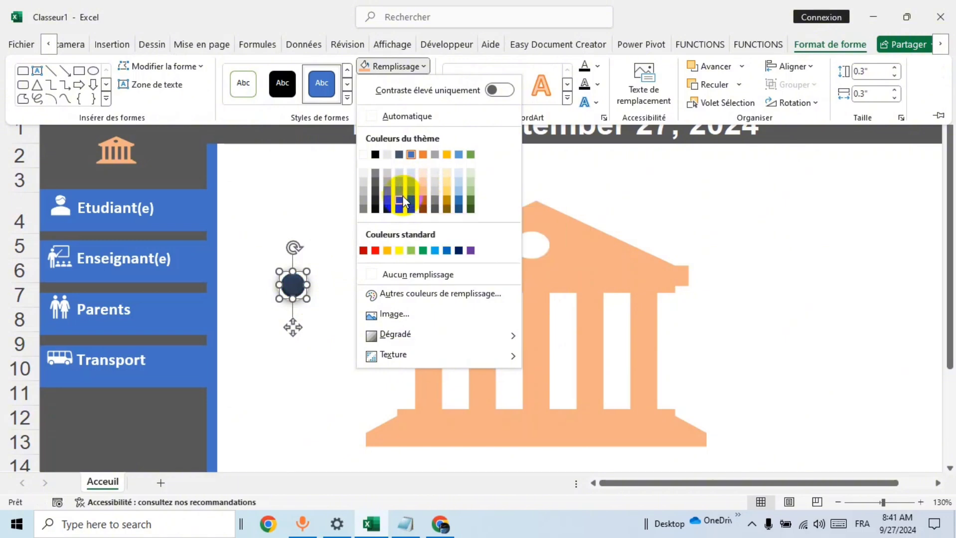
pyautogui.click(461, 199)
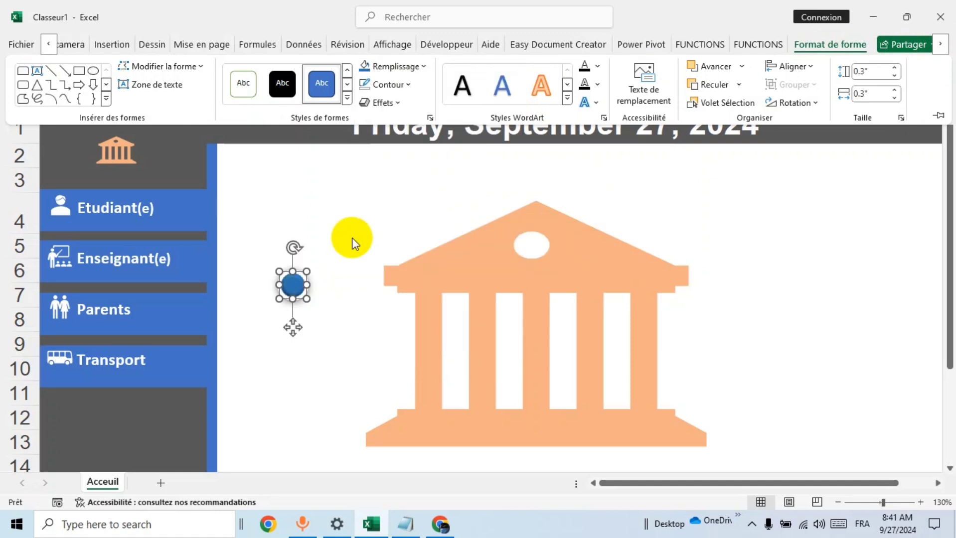
pyautogui.click(342, 250)
pyautogui.moveTo(293, 285); pyautogui.dragTo(70, 448)
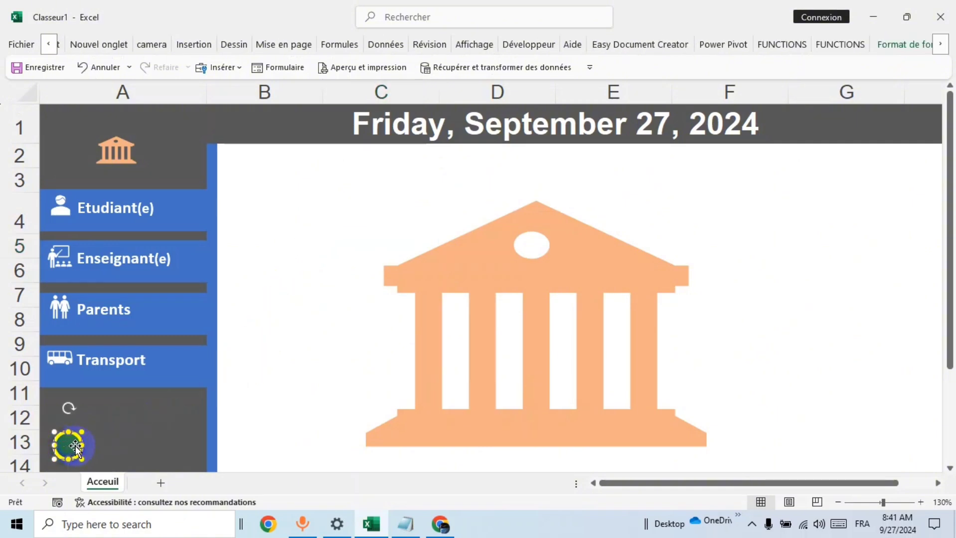
# Step: Duplicate the blue circle twice to make three circles in the sidebar
pyautogui.click(98, 448)
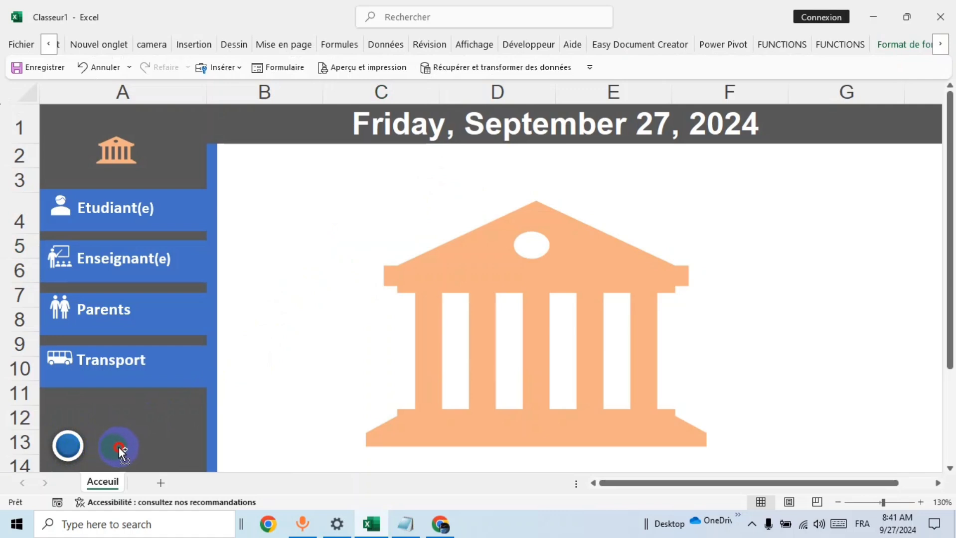
pyautogui.hotkey('ctrl', 'v')
pyautogui.click(142, 446)
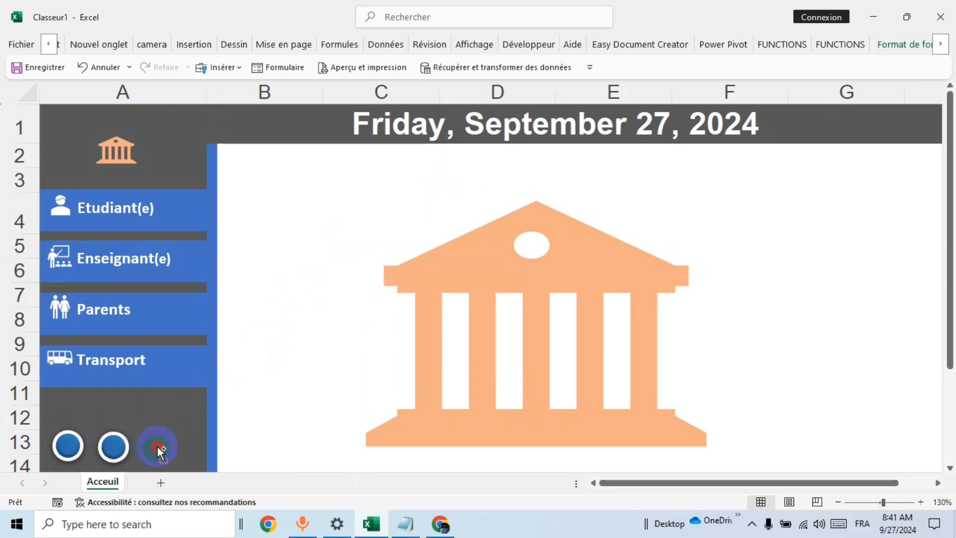
pyautogui.hotkey('ctrl', 'v')
pyautogui.keyDown('ctrl'); pyautogui.click(68, 447); pyautogui.keyUp('ctrl')
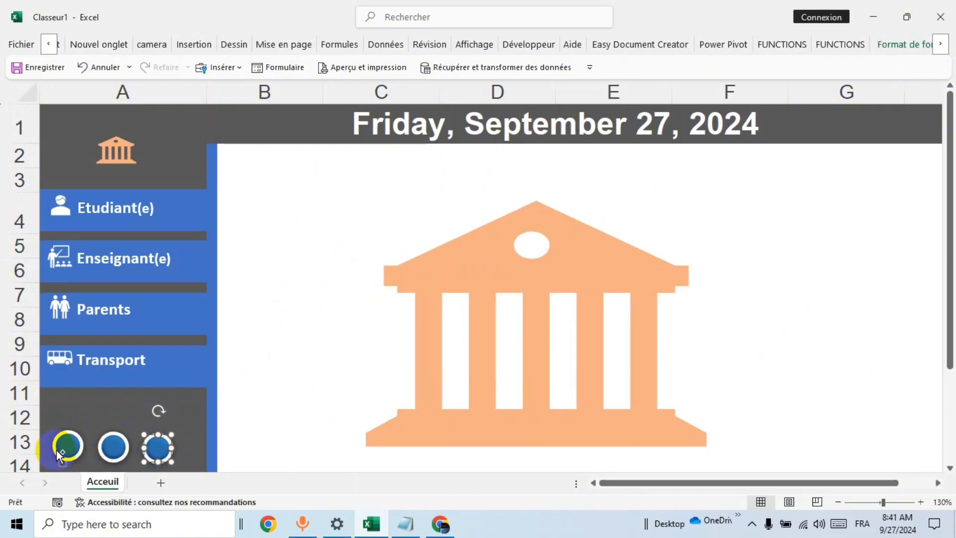
# Step: Align the three circles along their bottoms and distribute them horizontally
pyautogui.keyDown('ctrl'); pyautogui.click(115, 448); pyautogui.keyUp('ctrl')
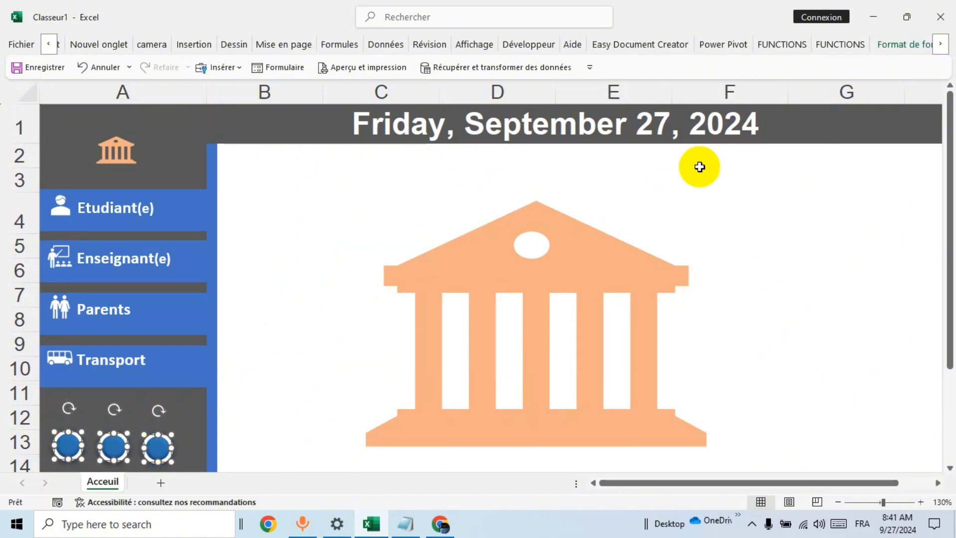
pyautogui.click(937, 45)
pyautogui.click(917, 46)
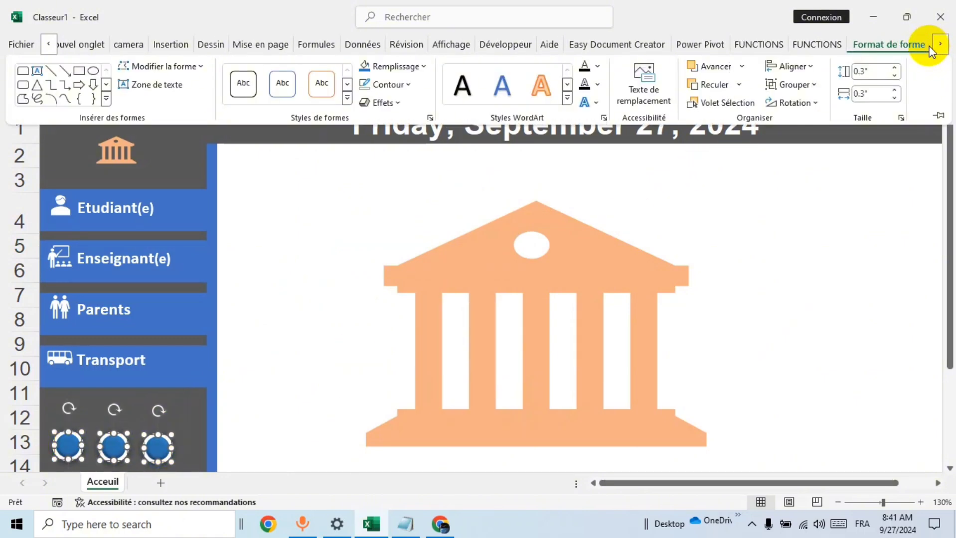
pyautogui.click(812, 68)
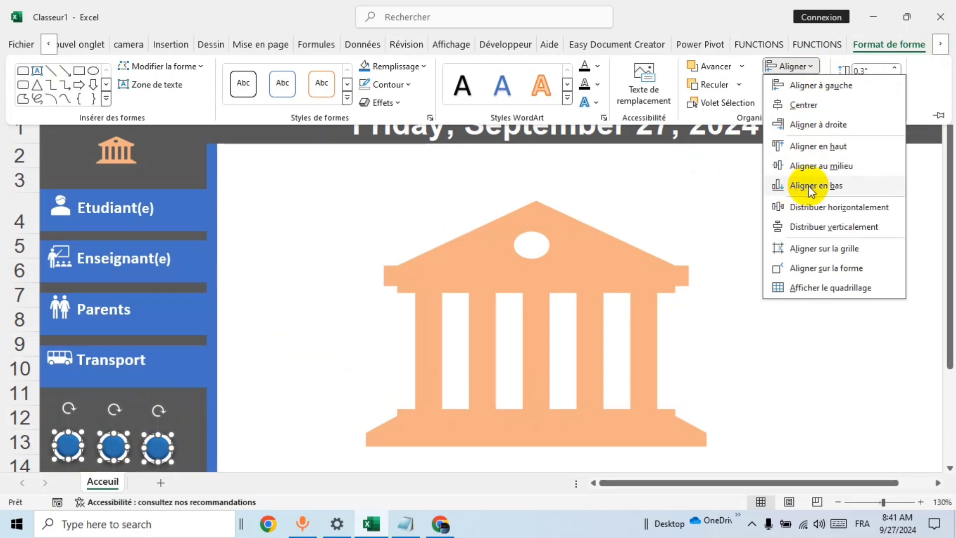
pyautogui.click(808, 186)
pyautogui.click(814, 71)
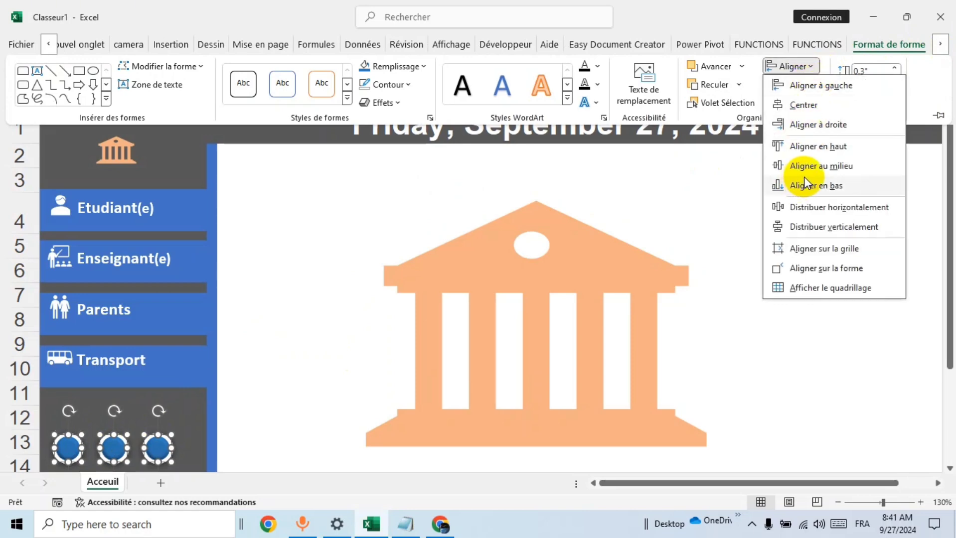
pyautogui.click(809, 208)
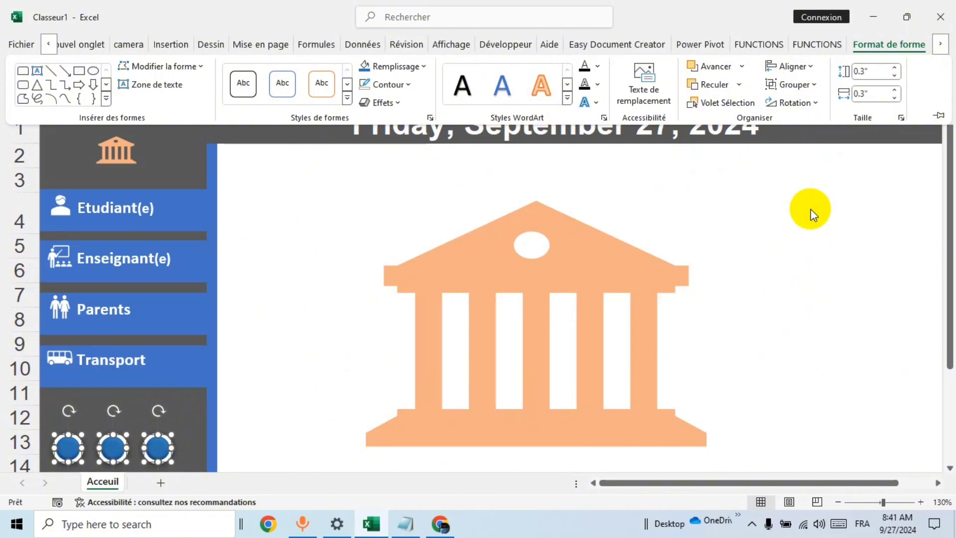
# Step: Shift the three circles slightly right as a group and deselect them
pyautogui.click(117, 452)
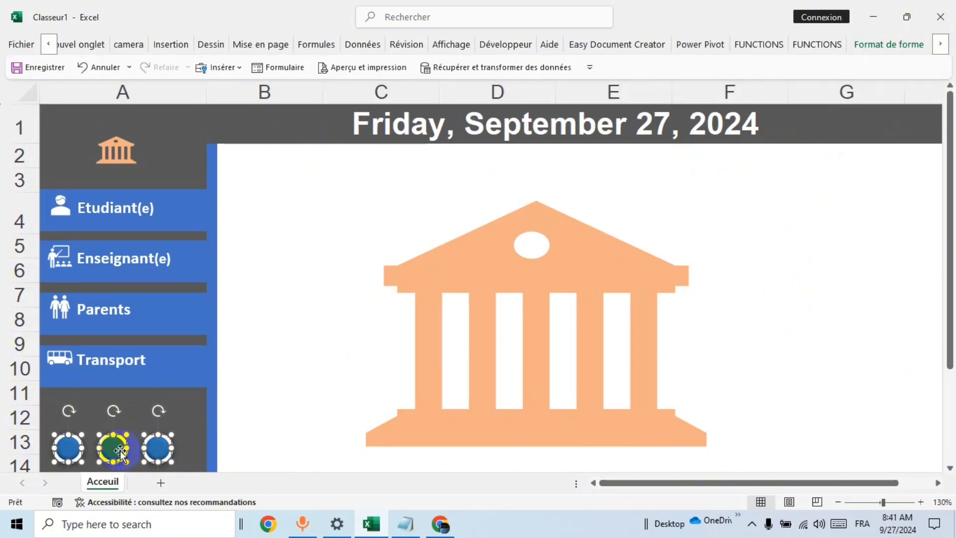
pyautogui.click(116, 459)
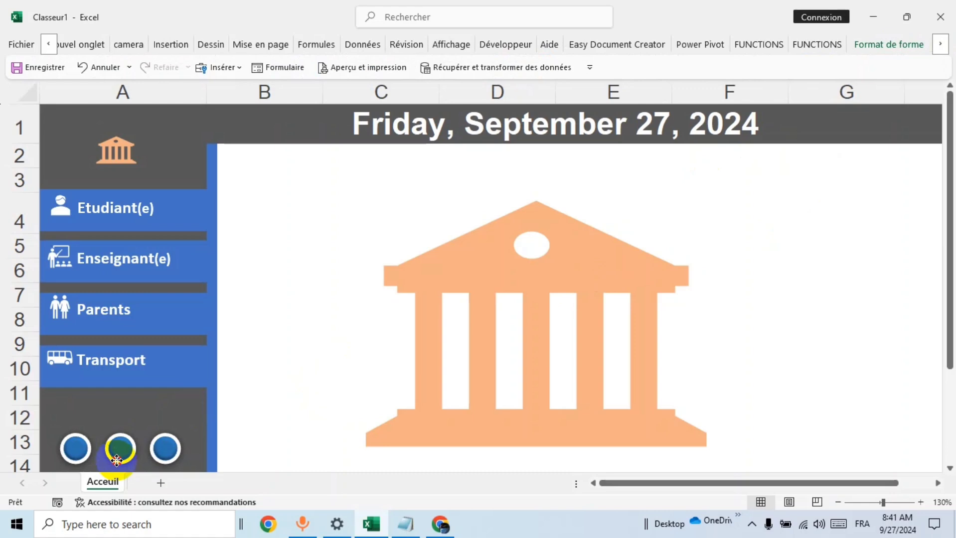
pyautogui.moveTo(117, 459); pyautogui.dragTo(117, 460)
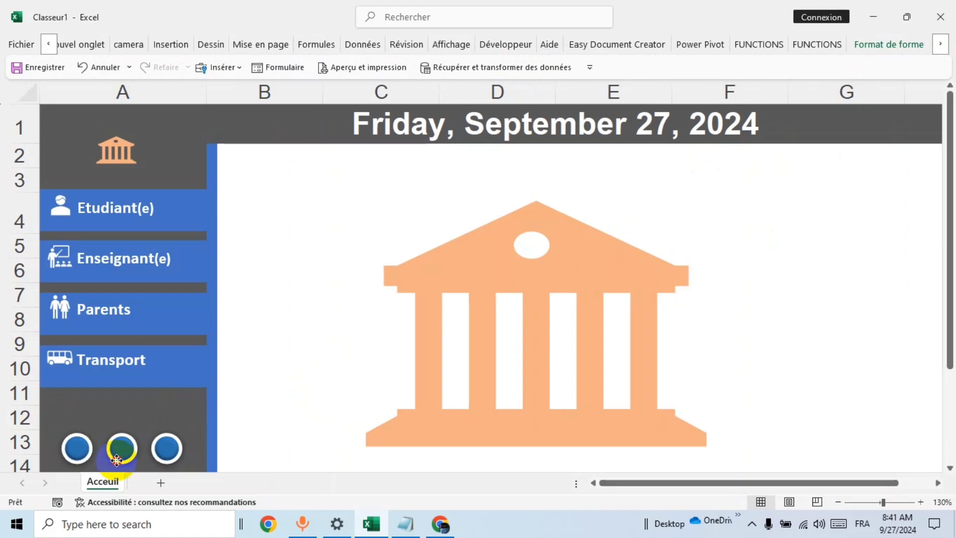
pyautogui.click(340, 337)
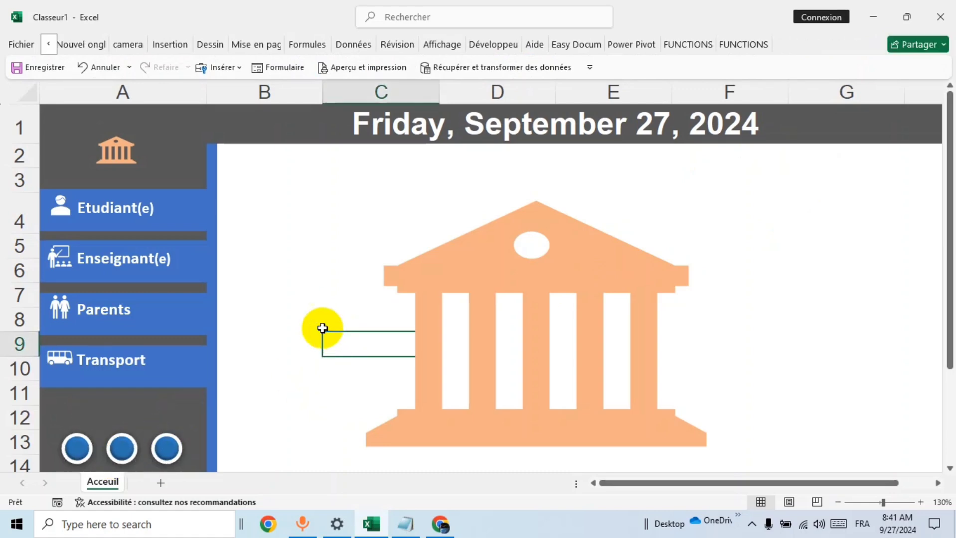
# Step: Drag the blue vertical bar's bottom end down past row 36
pyautogui.scroll(-2, 298, 252)
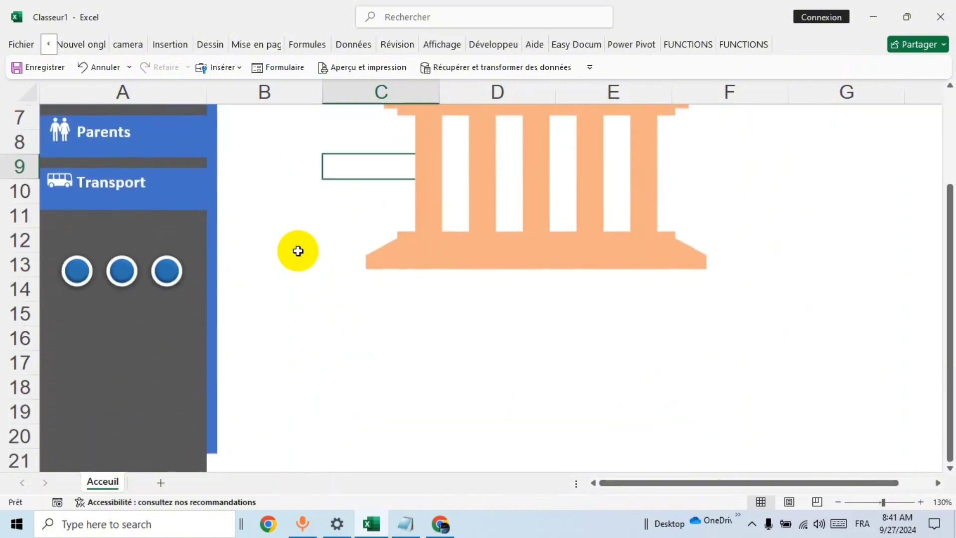
pyautogui.scroll(2, 298, 252)
pyautogui.scroll(-3, 299, 252)
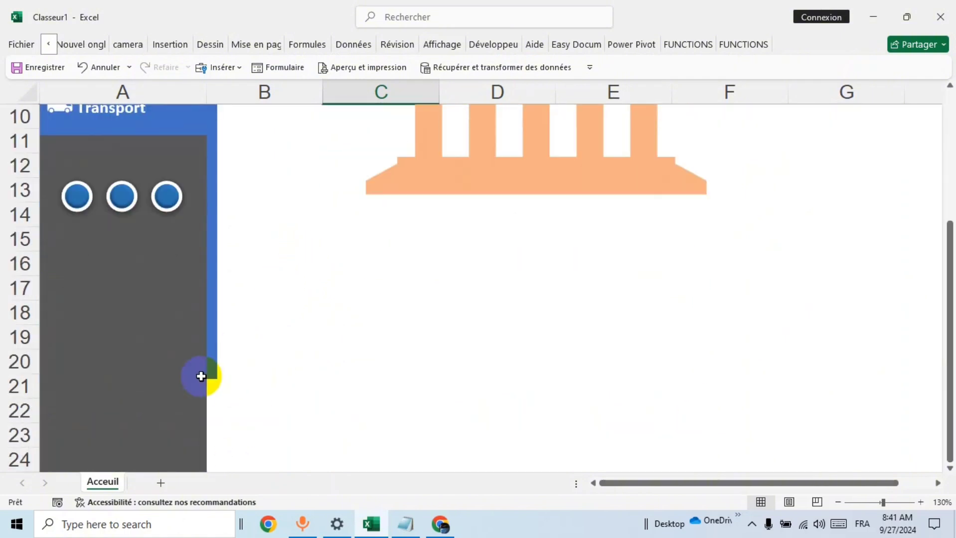
pyautogui.click(214, 365)
pyautogui.moveTo(218, 380); pyautogui.dragTo(237, 433)
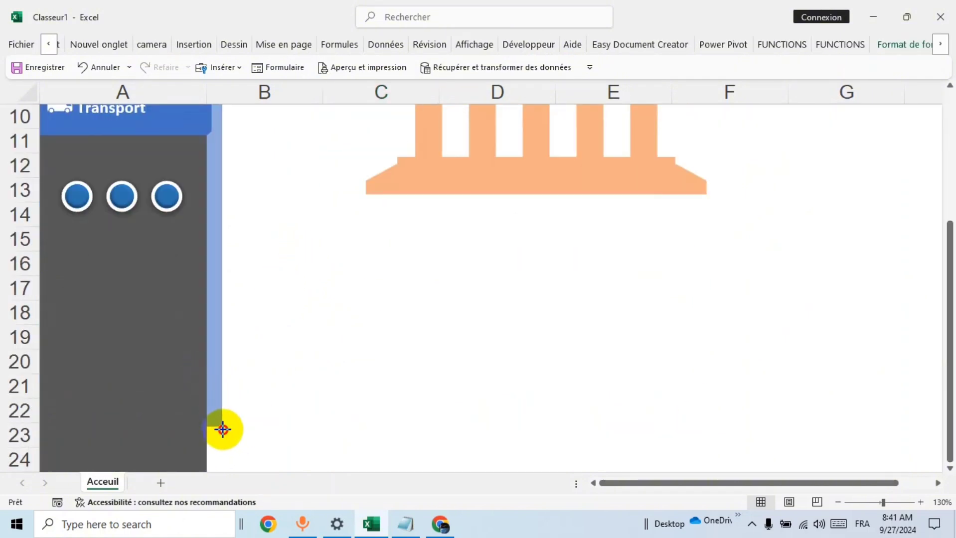
pyautogui.scroll(-2, 245, 416)
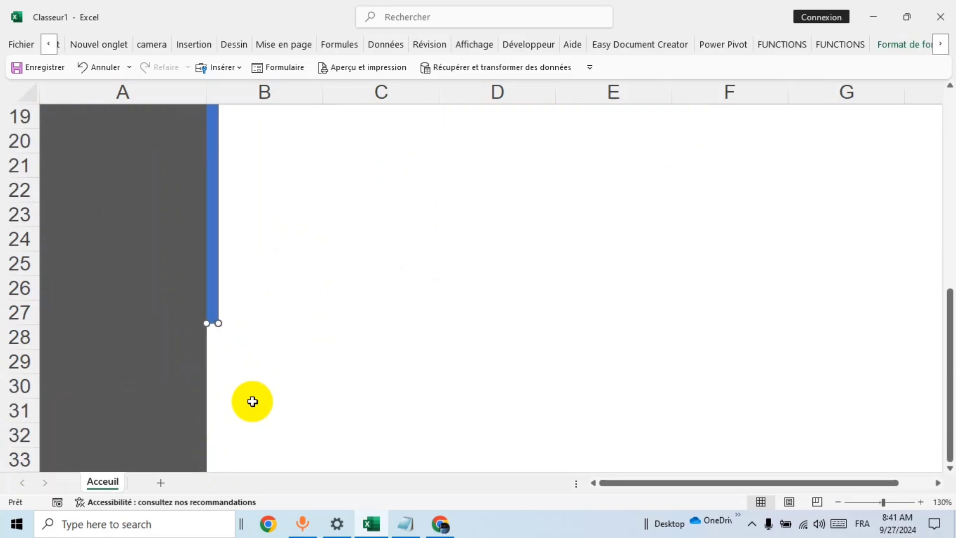
pyautogui.moveTo(215, 323); pyautogui.dragTo(217, 459)
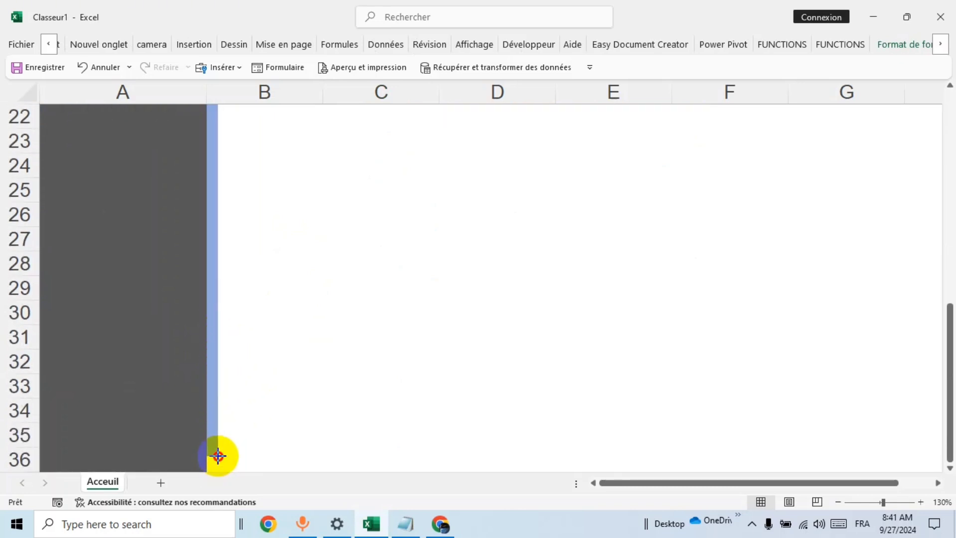
pyautogui.moveTo(217, 459); pyautogui.dragTo(216, 456)
# Step: Adjust the blue bar's top end to sit just below the date header
pyautogui.scroll(4, 302, 354)
pyautogui.scroll(3, 302, 354)
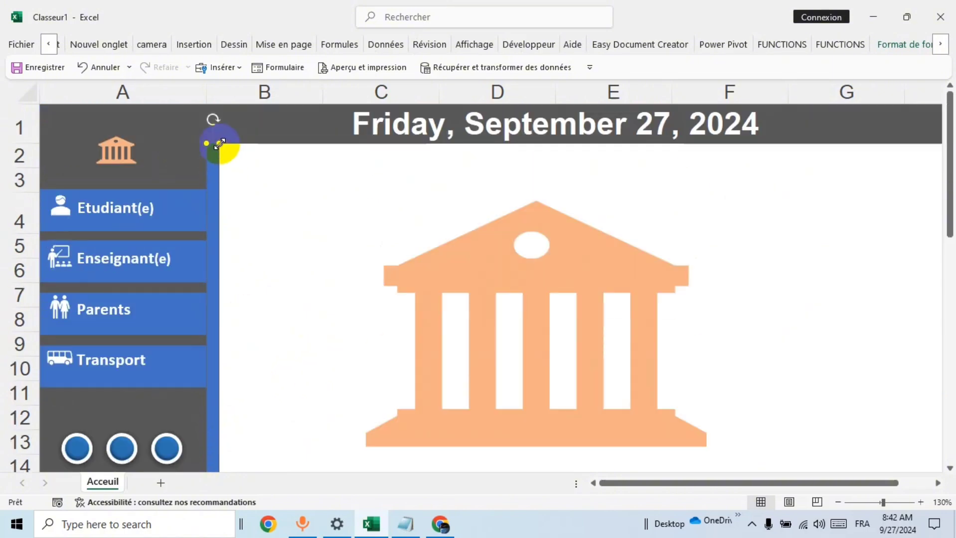
pyautogui.moveTo(219, 144); pyautogui.dragTo(218, 144)
pyautogui.click(276, 203)
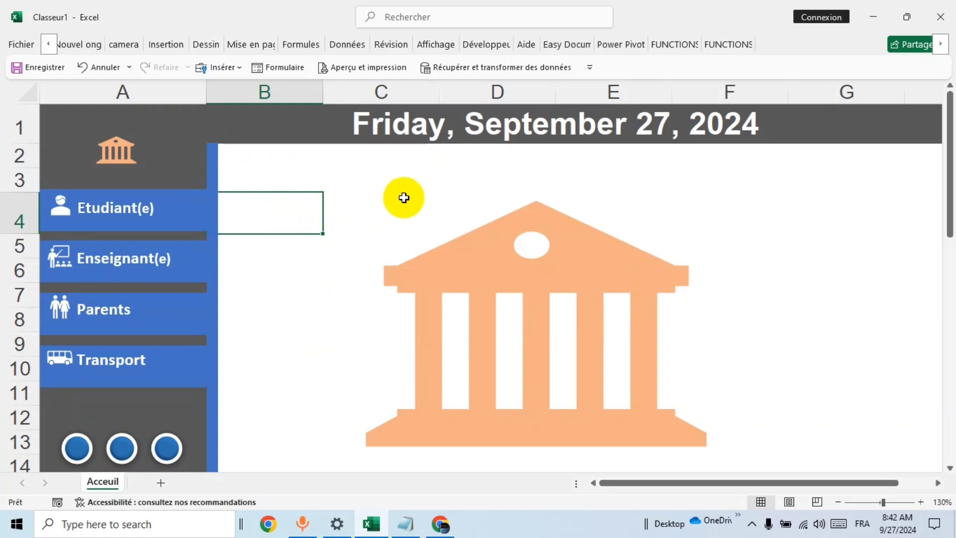
# Step: Uncheck En-têtes on the Affichage tab and switch to full-screen view with Ctrl+Shift+F1
pyautogui.click(414, 179)
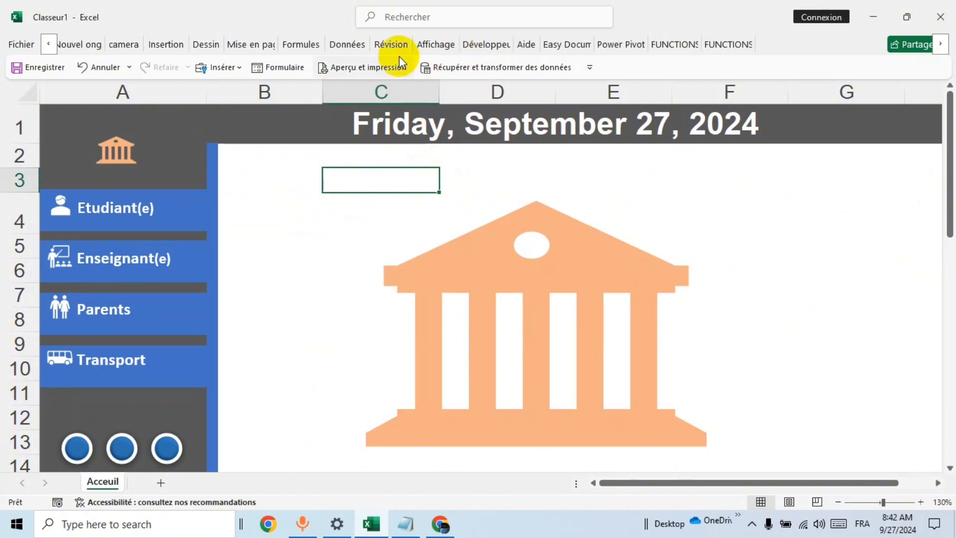
pyautogui.click(435, 45)
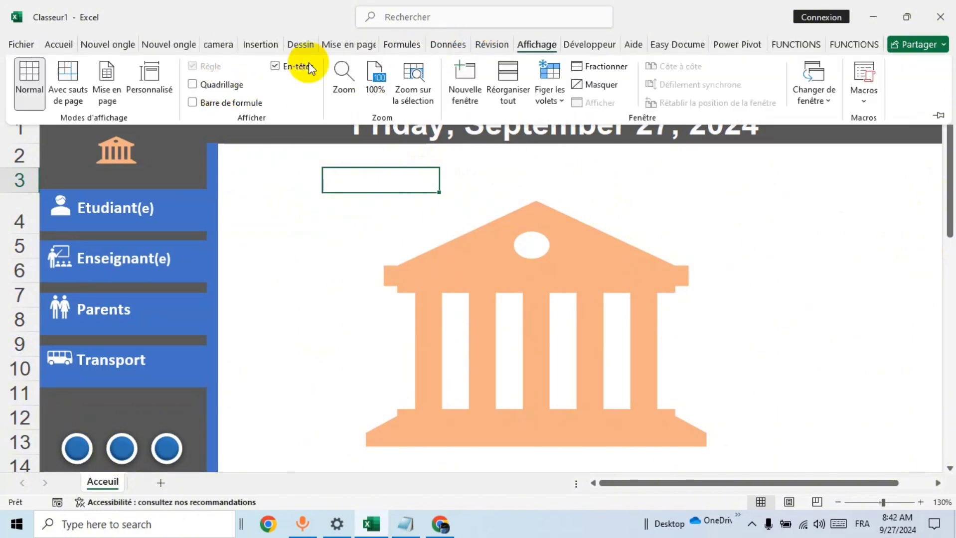
pyautogui.click(287, 70)
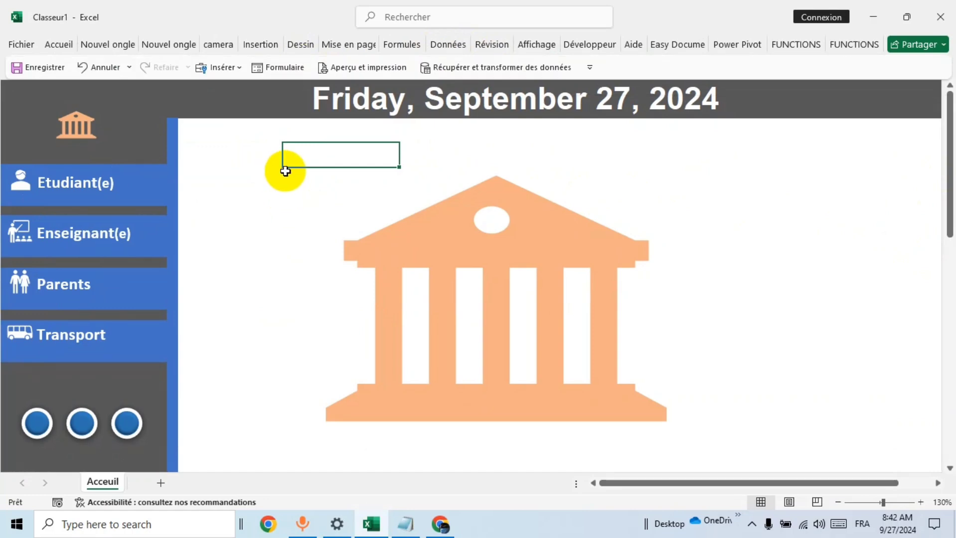
pyautogui.hotkey('ctrl', 'shift', 'F1')
# Step: Enlarge the peach building picture from its corner and move it up slightly
pyautogui.click(863, 115)
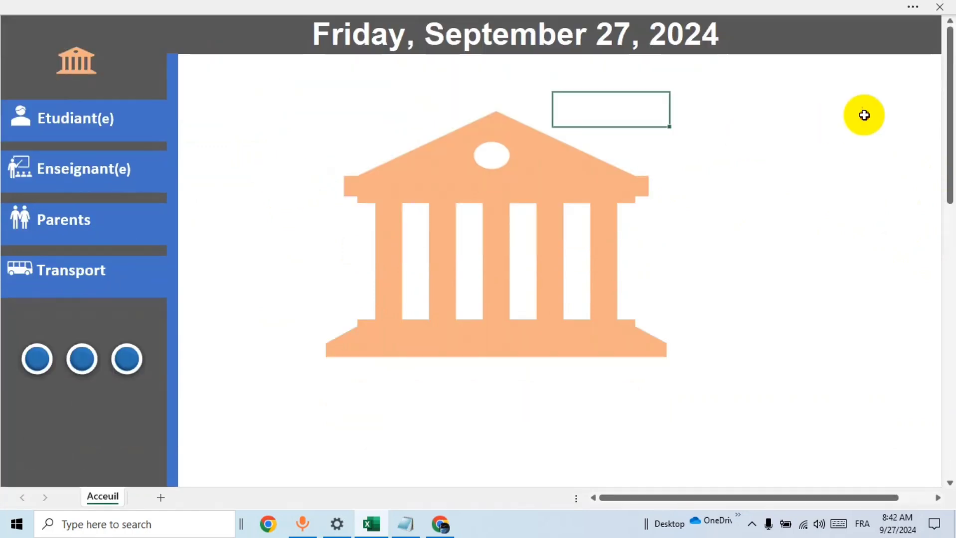
pyautogui.click(802, 254)
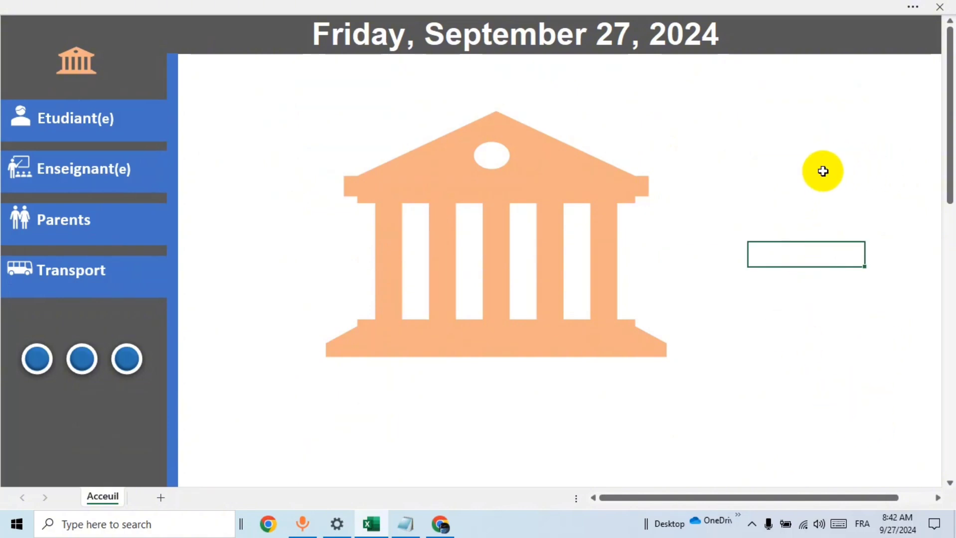
pyautogui.click(583, 245)
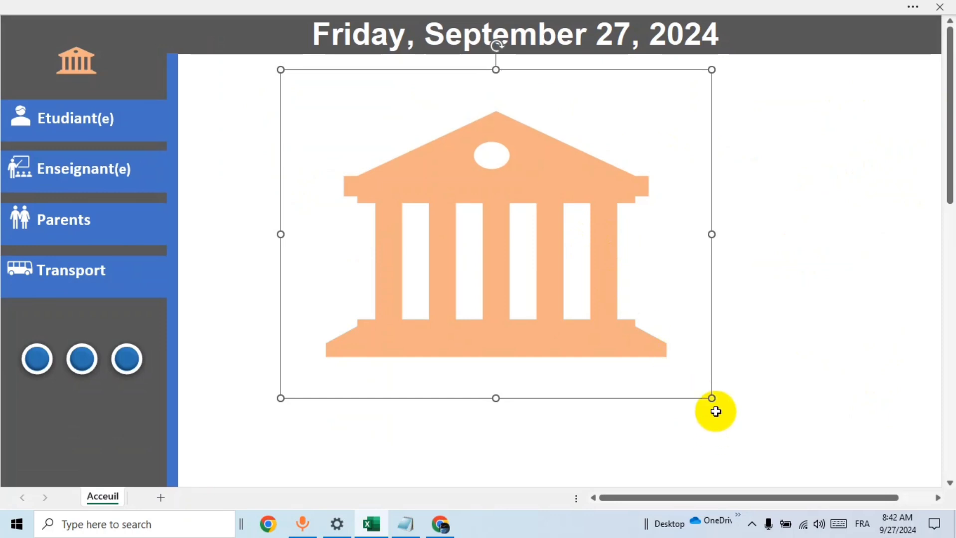
pyautogui.moveTo(713, 398); pyautogui.dragTo(790, 458)
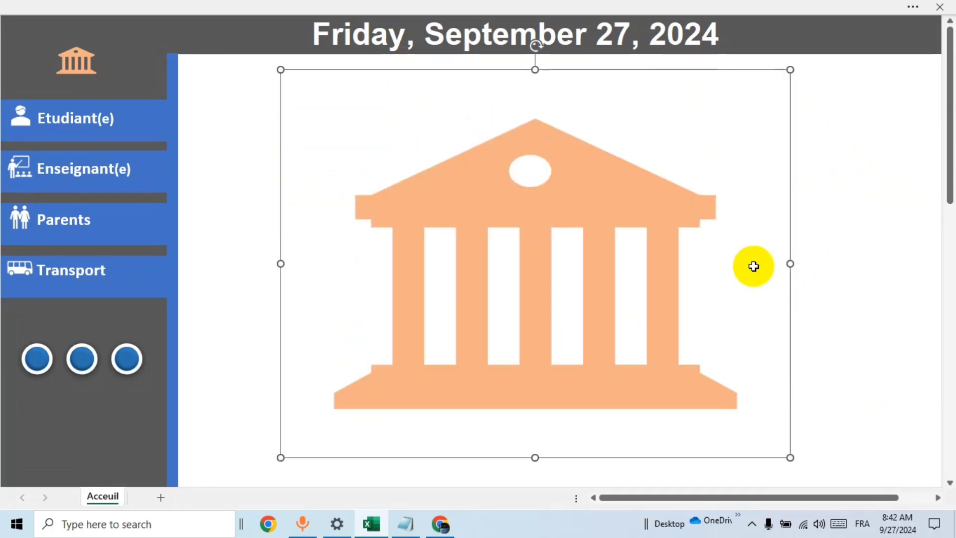
pyautogui.moveTo(645, 308); pyautogui.dragTo(644, 289)
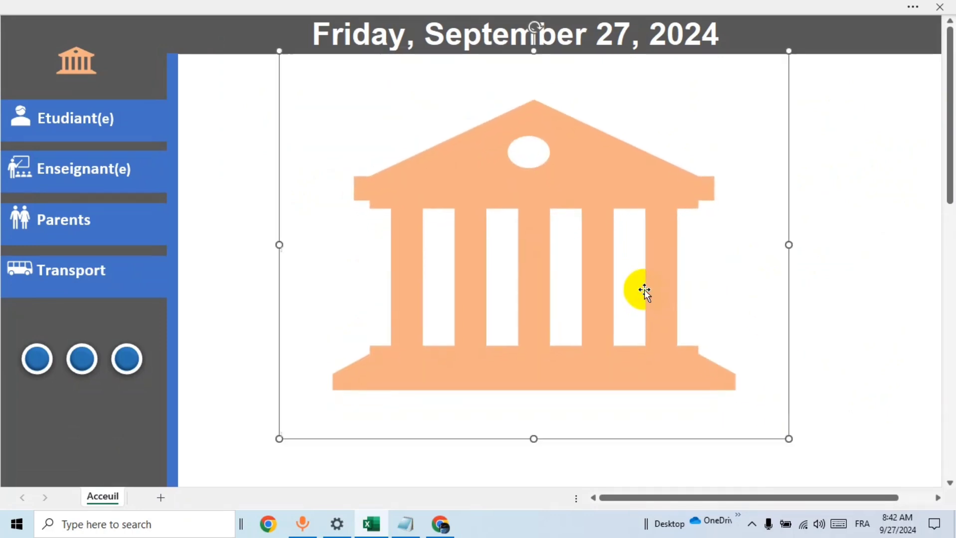
pyautogui.click(820, 185)
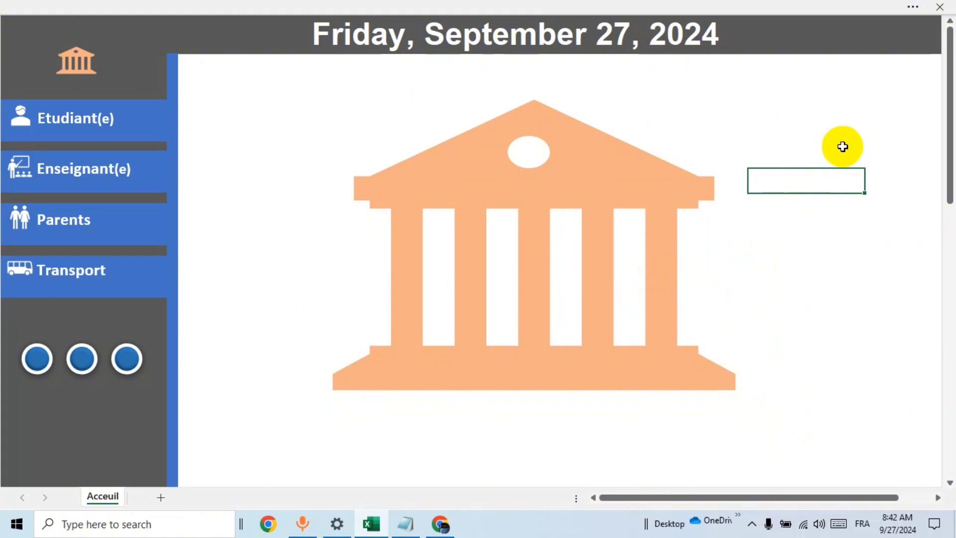